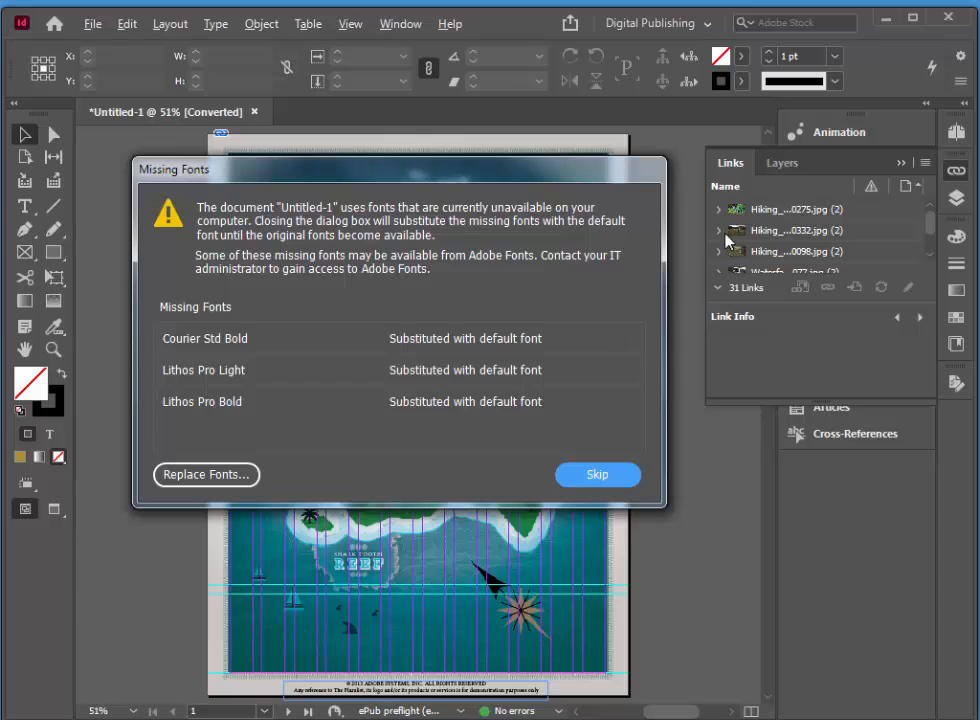
Step: Replace all uses of the missing font Courier Std Bold with Courier New Bold
left_click(212, 343)
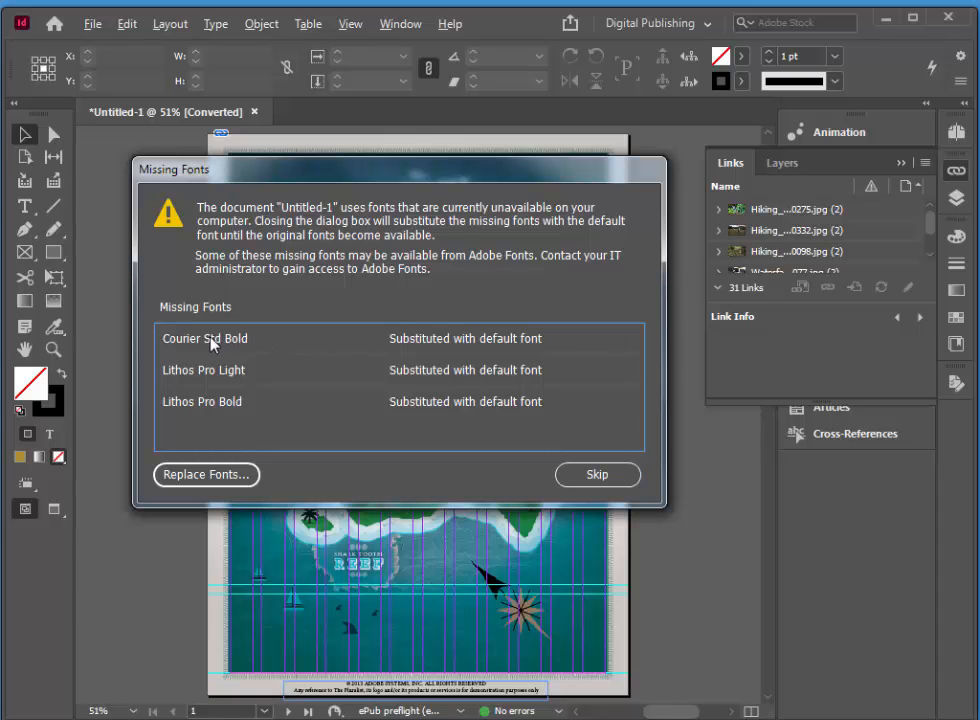
left_click(238, 476)
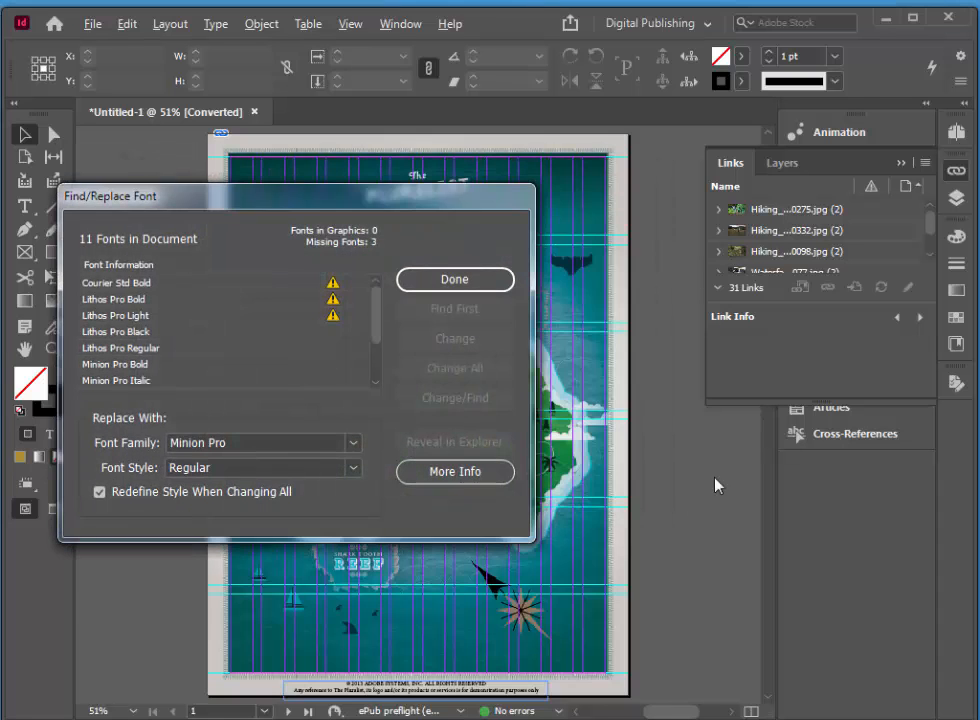
left_click(118, 285)
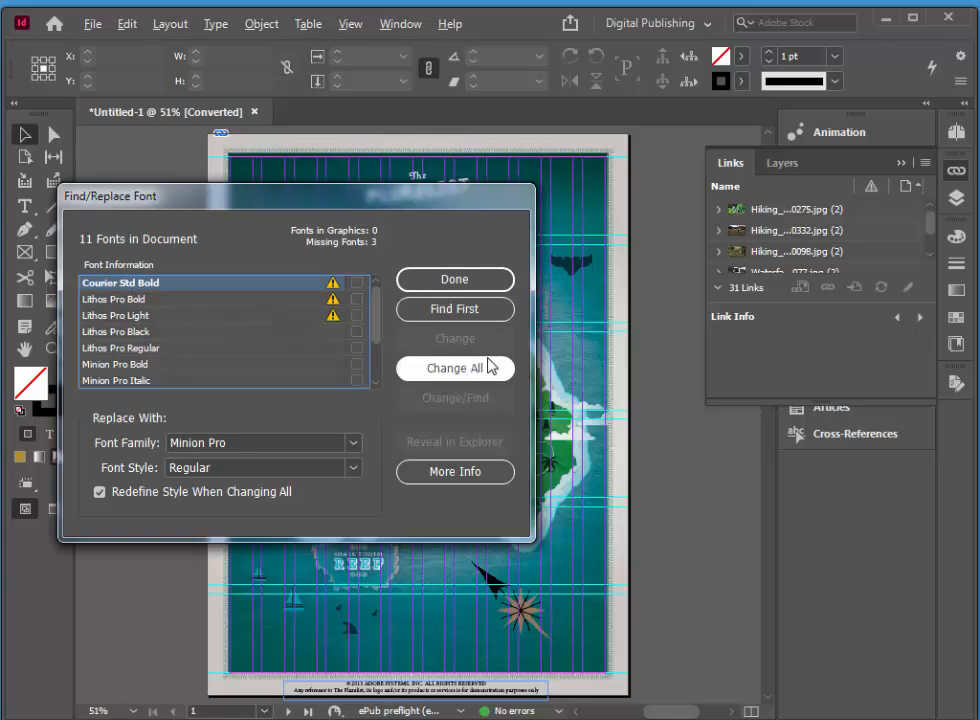
left_click(353, 442)
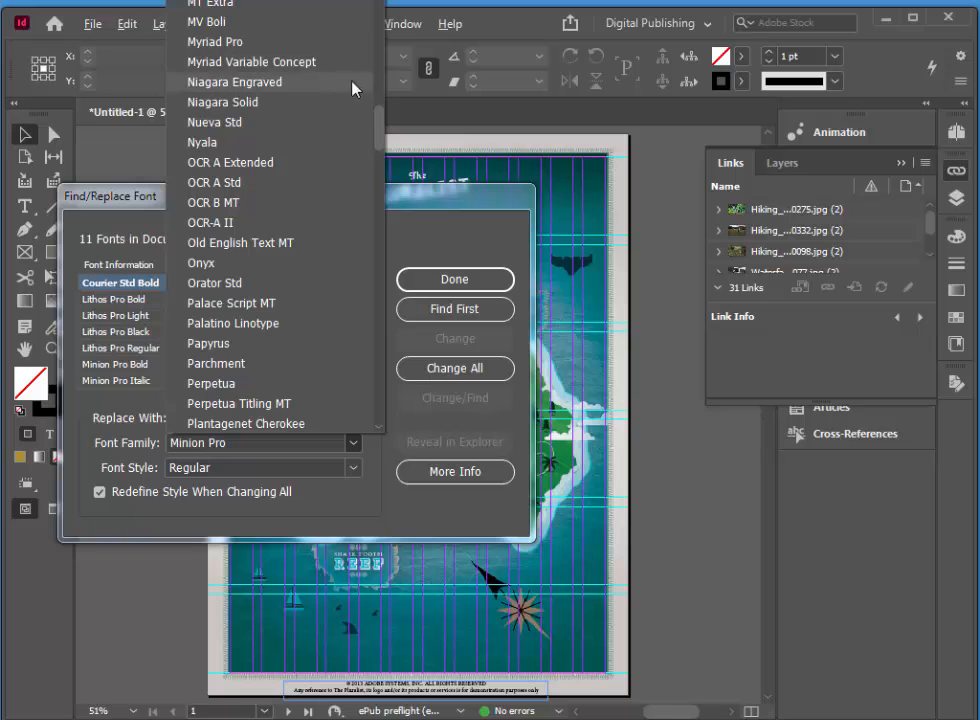
left_click_drag(380, 127, 380, 0)
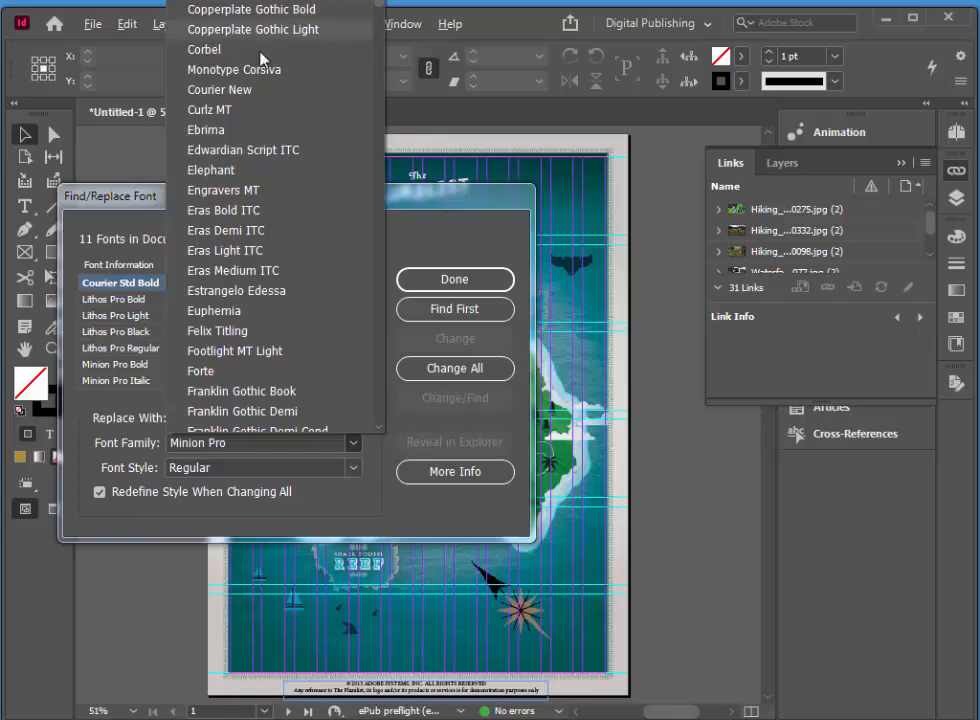
left_click(225, 90)
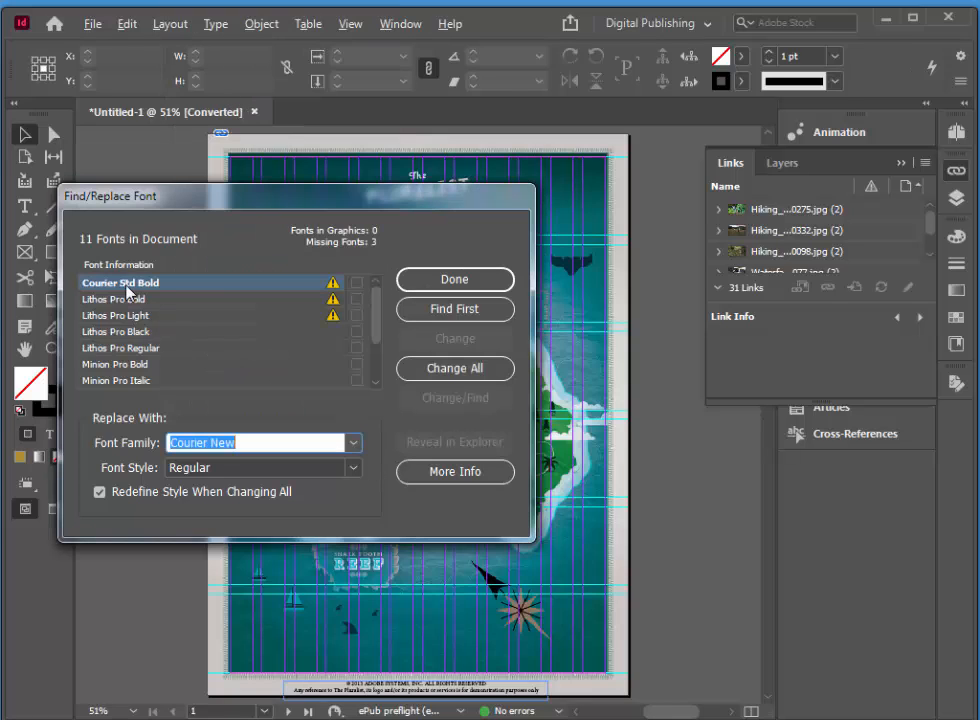
left_click(352, 468)
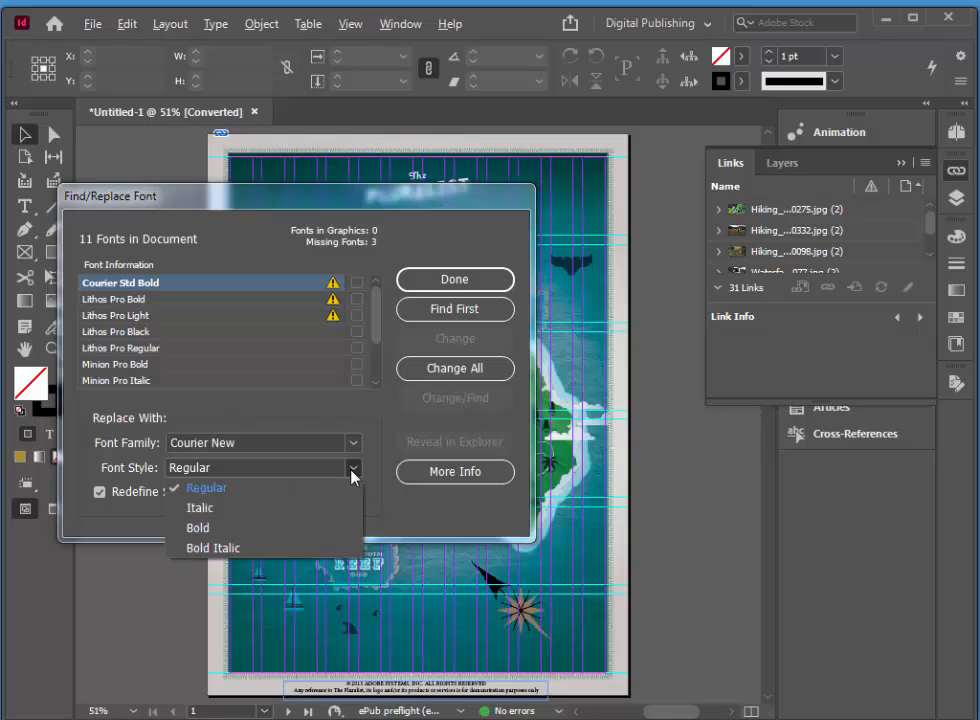
left_click(250, 530)
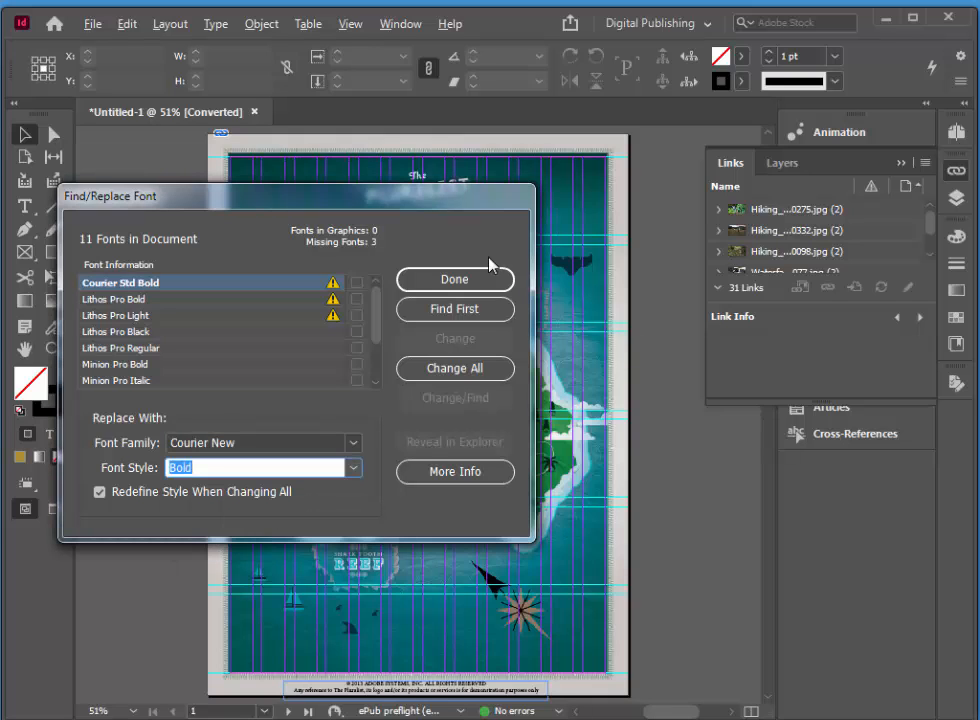
left_click(477, 372)
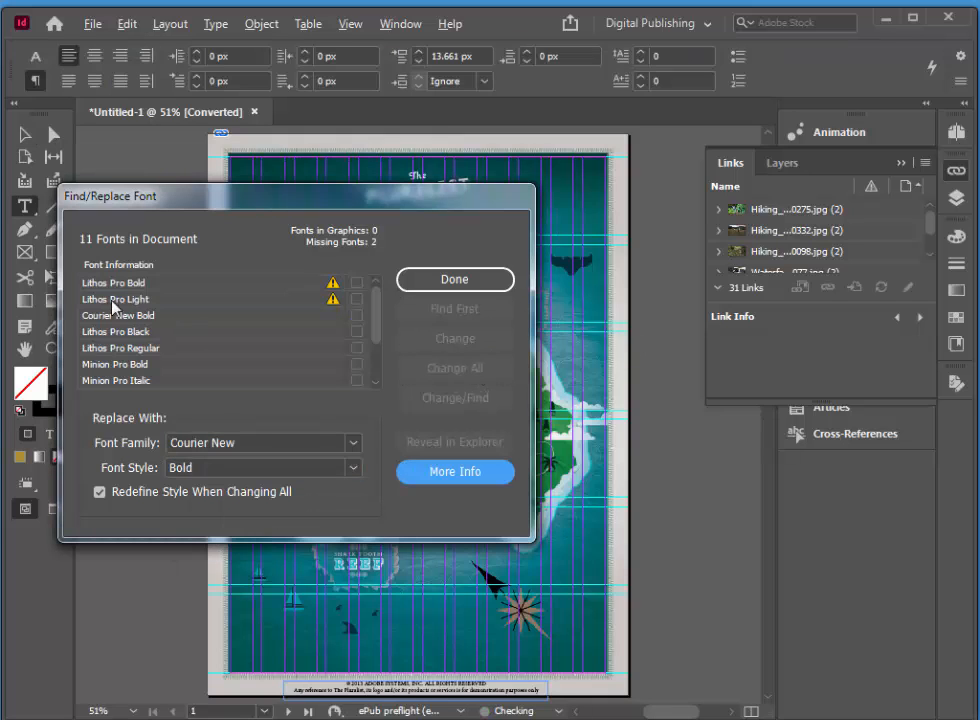
Step: Replace all uses of the missing font Lithos Pro Bold with Lithos Pro Black
left_click(110, 284)
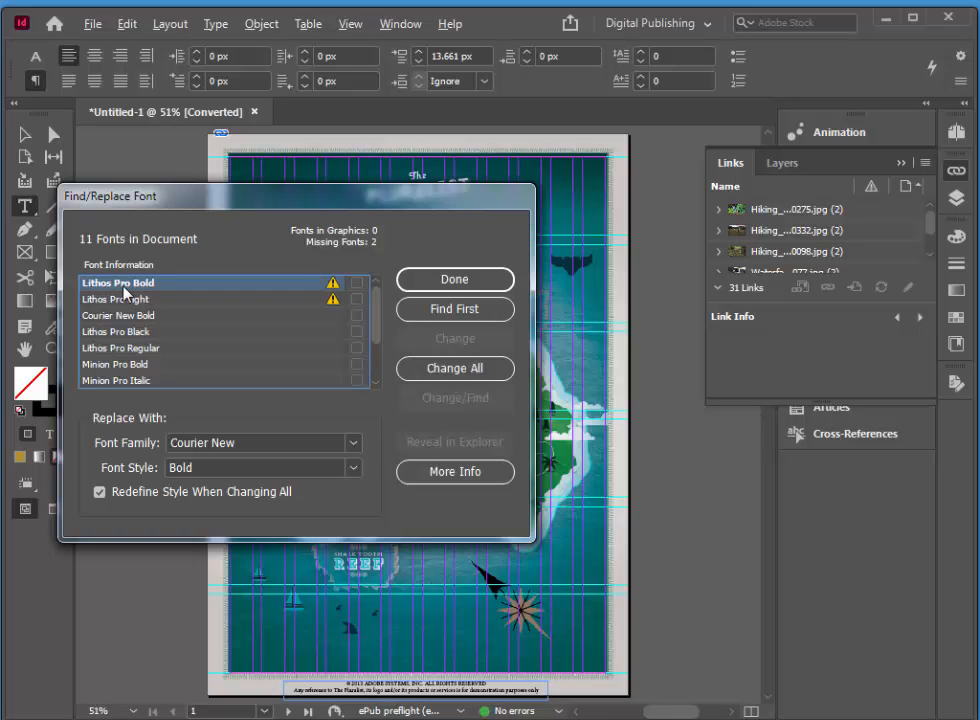
left_click(354, 444)
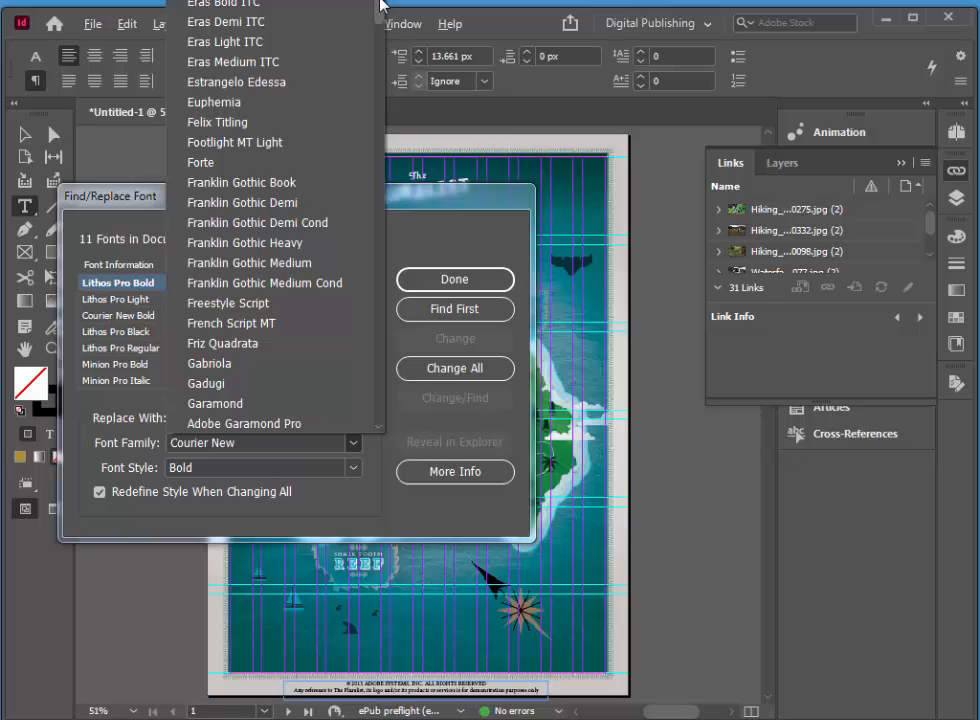
left_click_drag(380, 5, 376, 71)
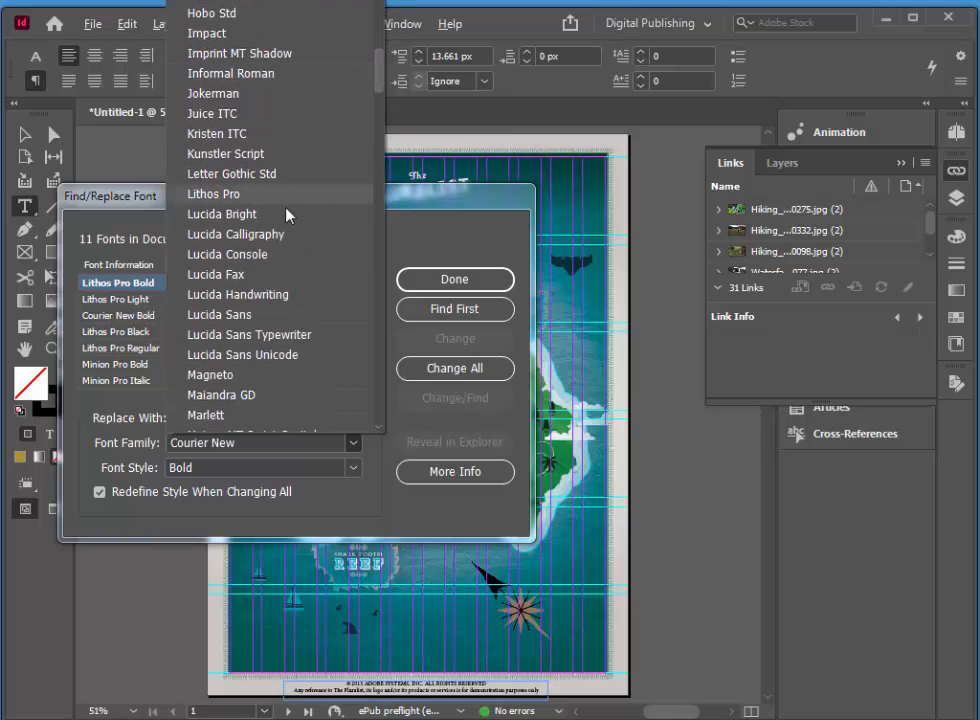
left_click(222, 196)
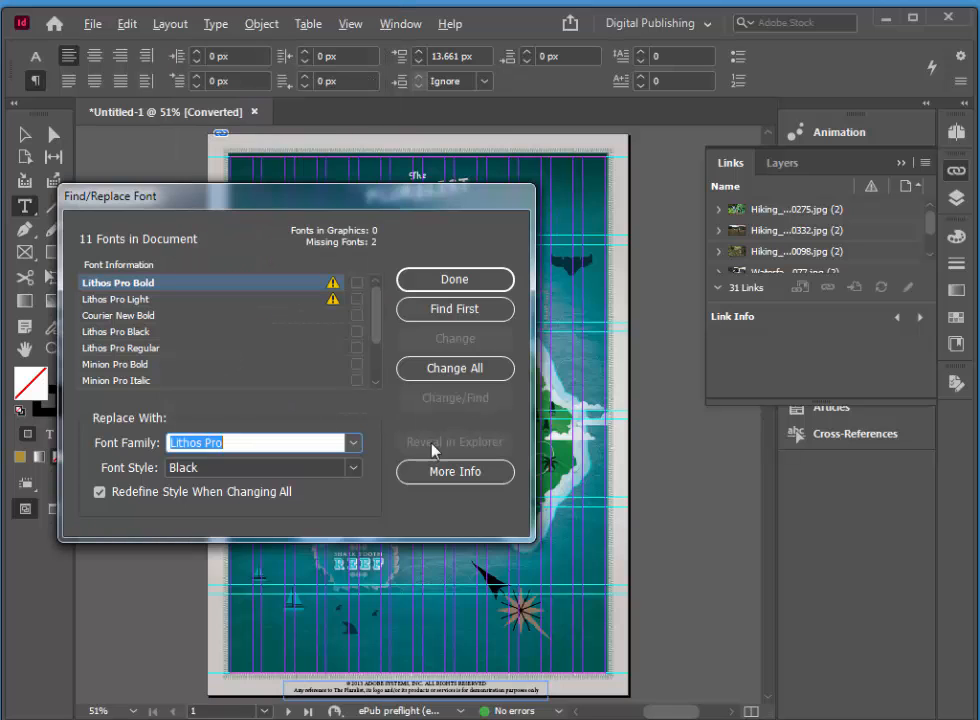
key("Tab")
left_click(353, 467)
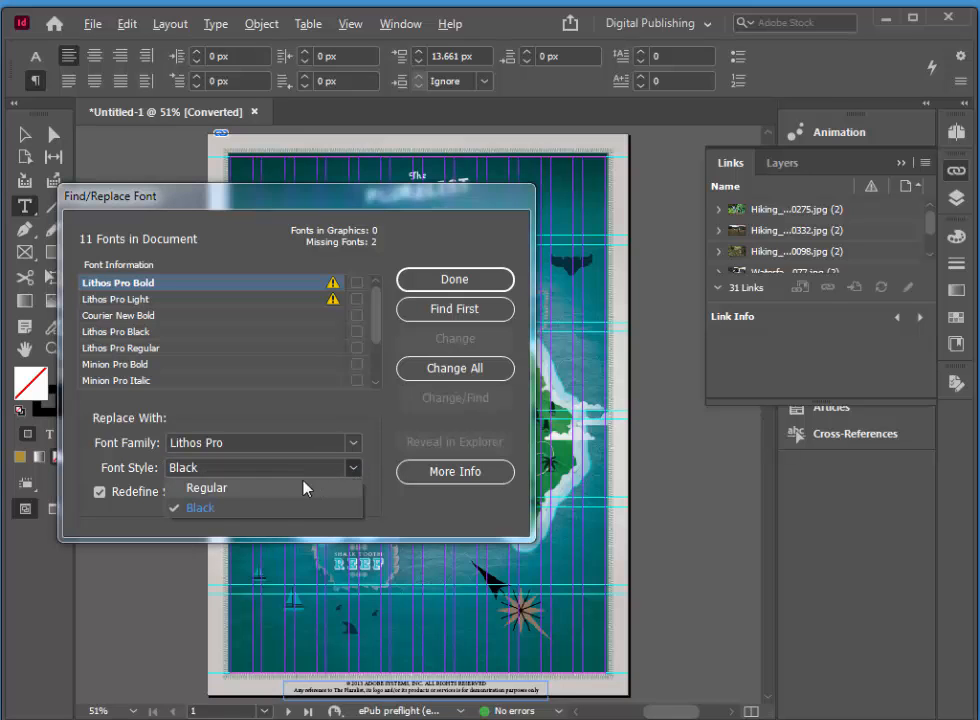
left_click(284, 507)
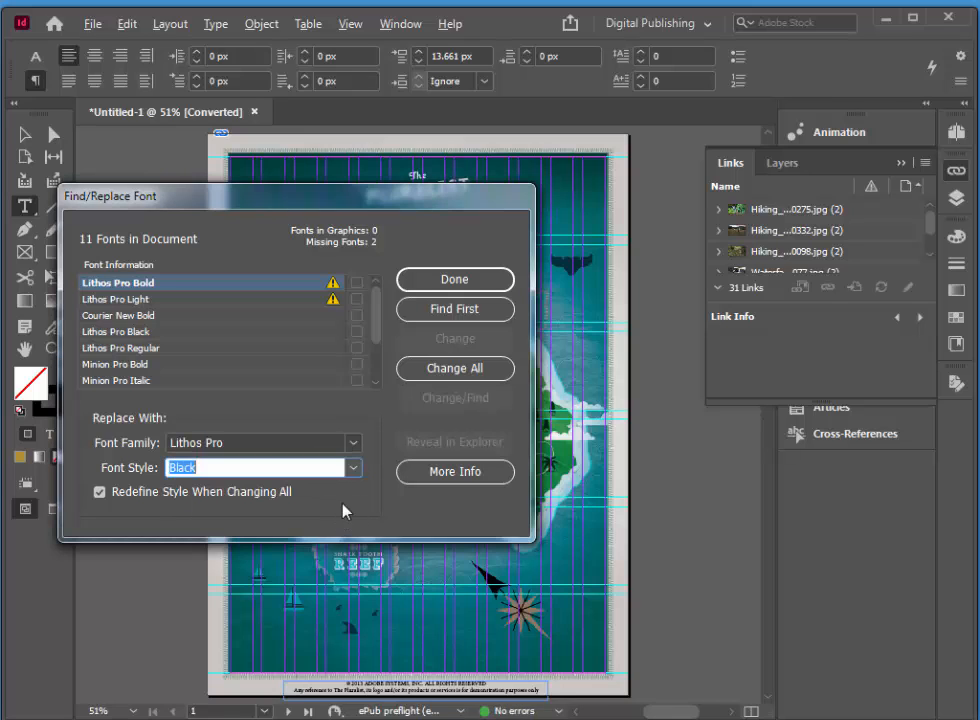
left_click(463, 372)
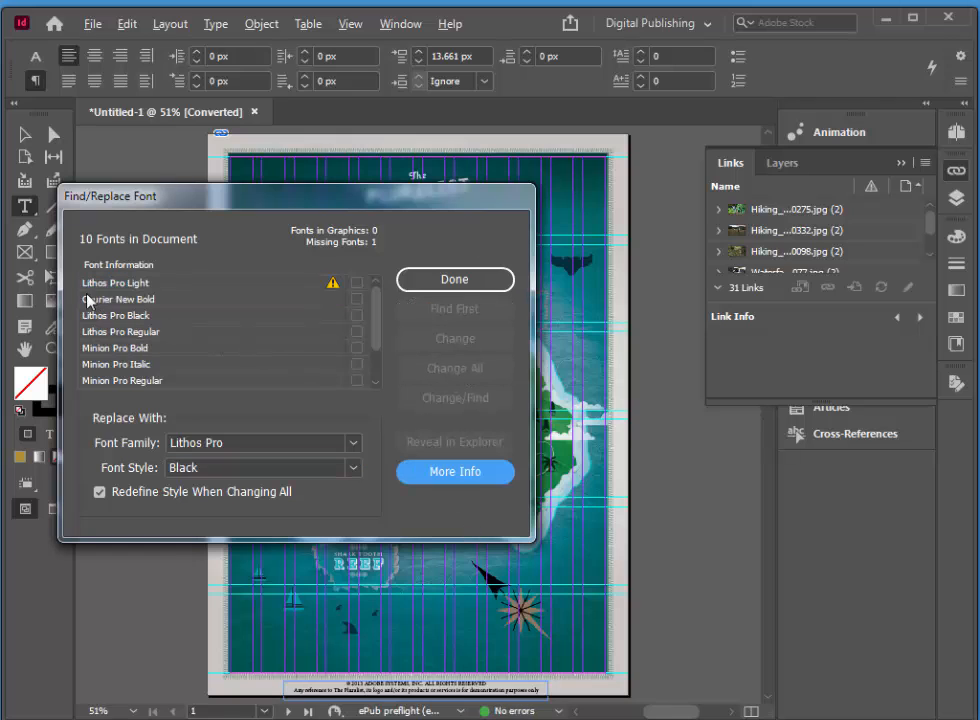
Step: Replace all uses of the missing font Lithos Pro Light with Lithos Pro Regular and finish the font replacement
left_click(104, 284)
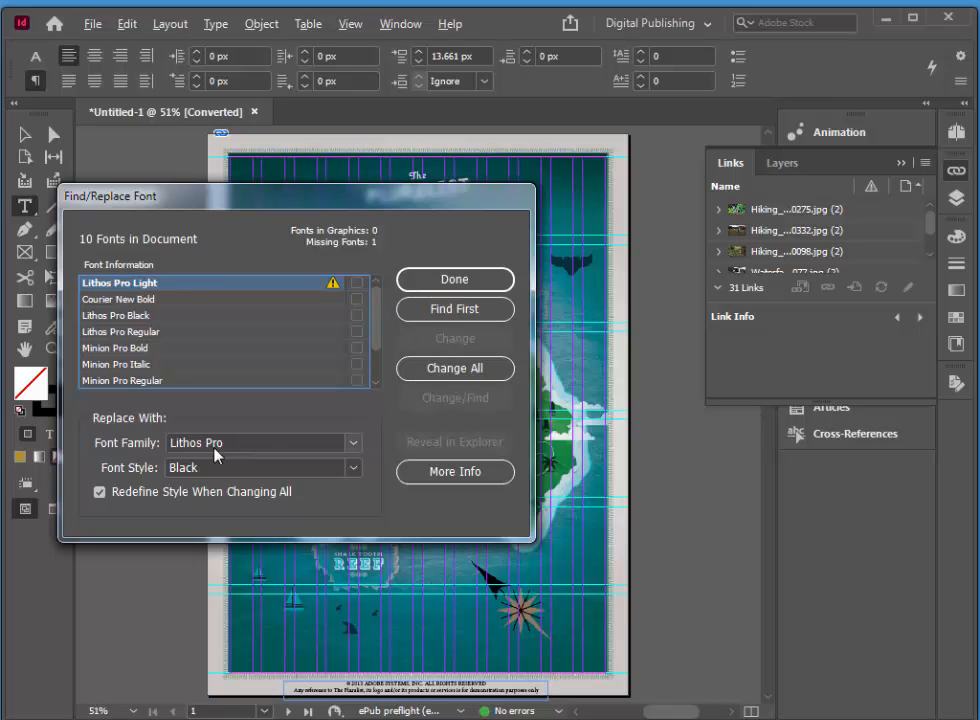
left_click(242, 469)
left_click(355, 469)
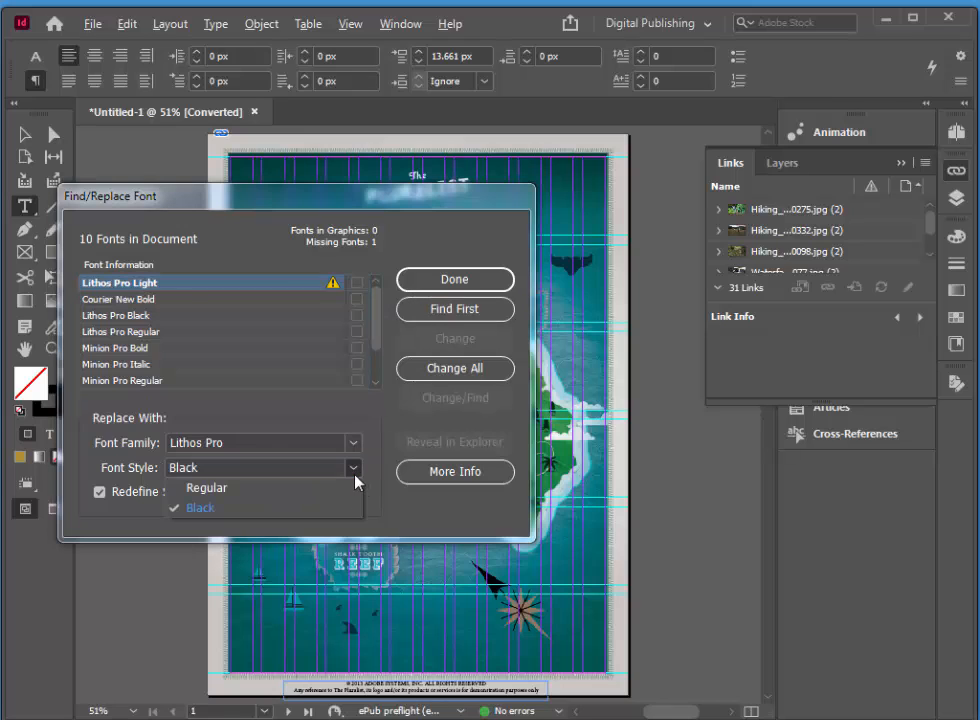
left_click(292, 486)
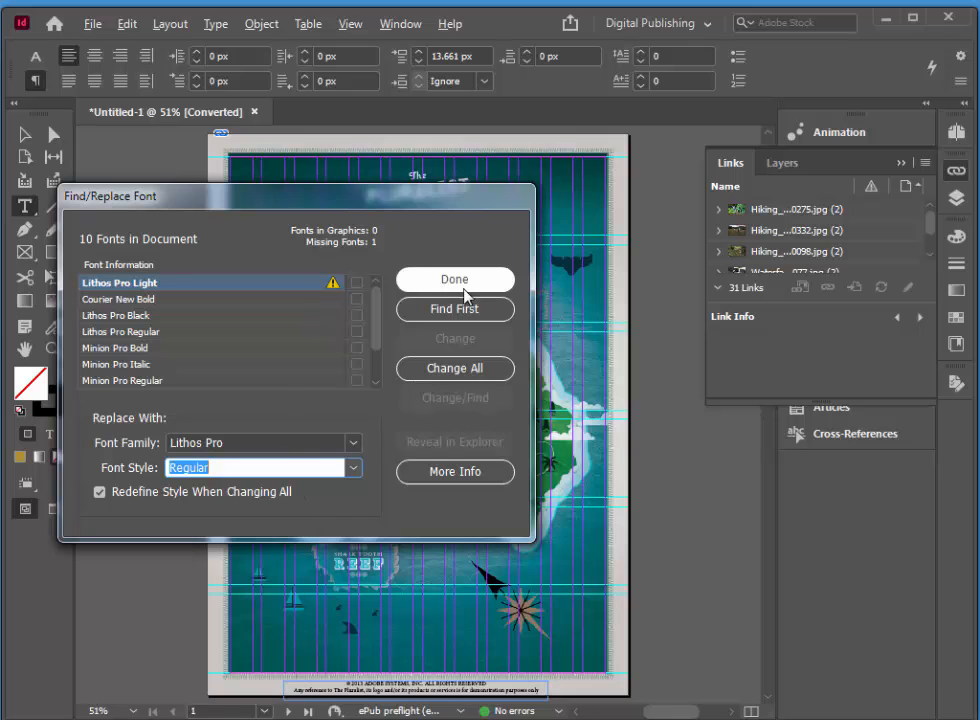
left_click(470, 370)
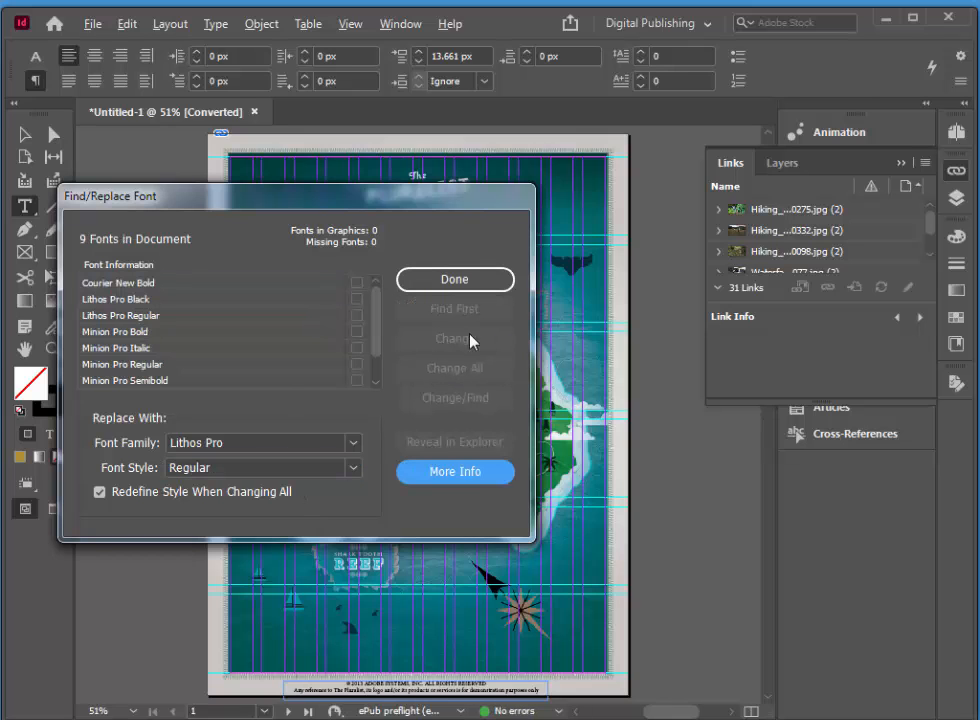
left_click(459, 284)
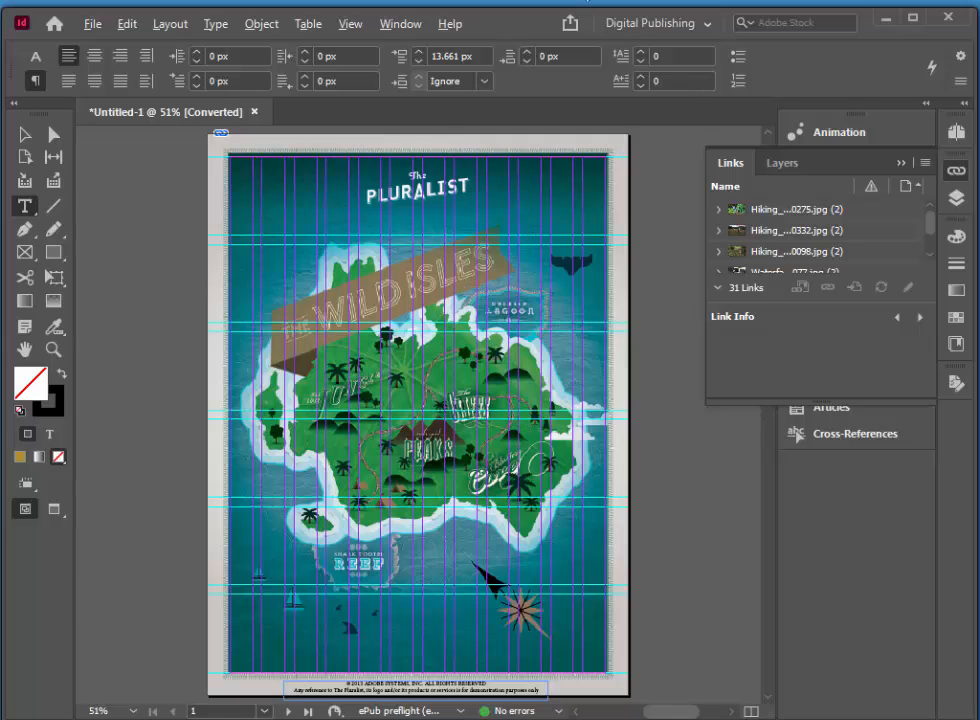
Step: Hide the guides in the document
left_click(352, 25)
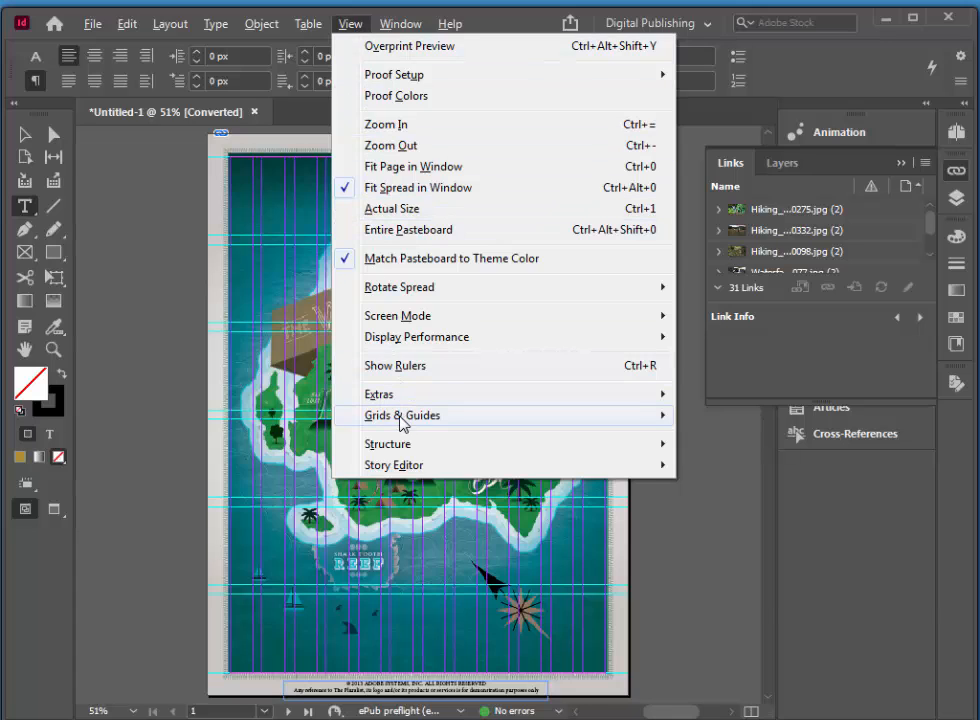
mouse_move(402, 420)
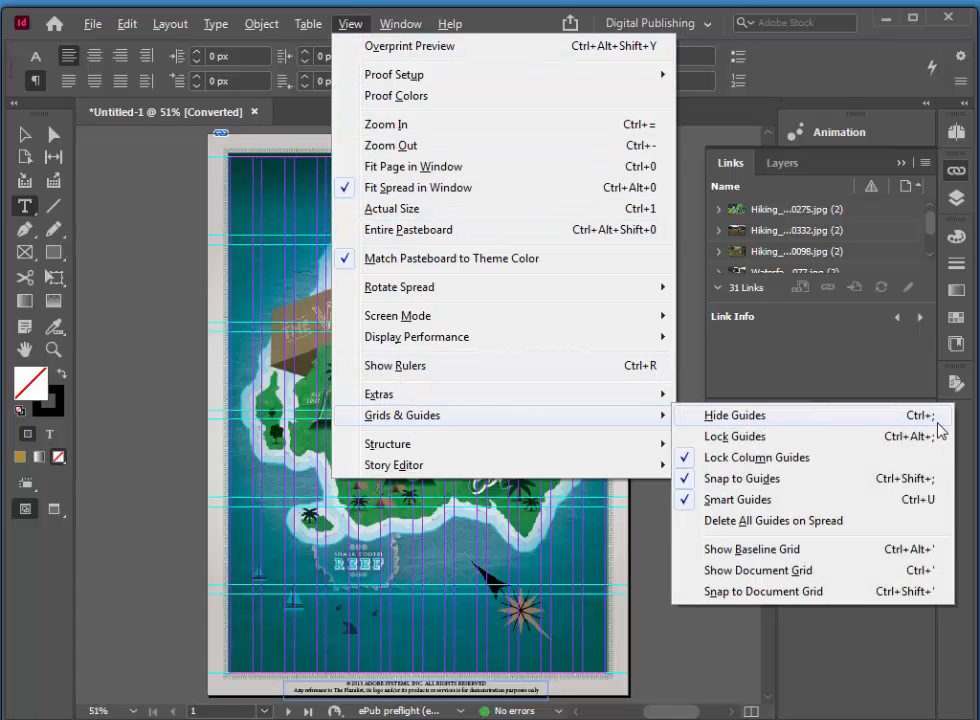
left_click(705, 418)
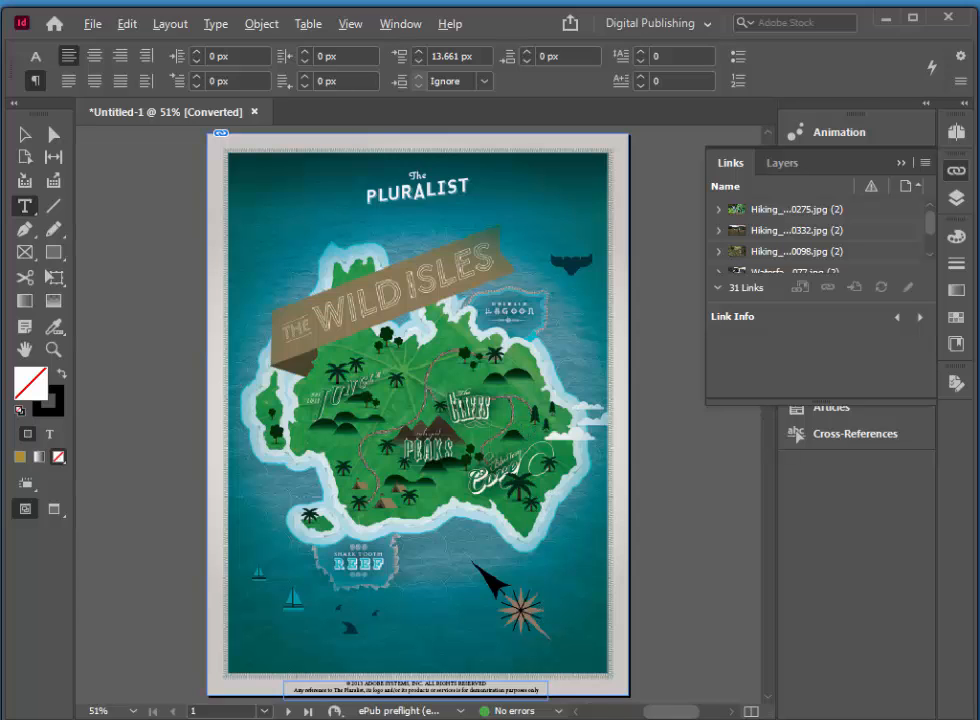
Step: Go to the spread starting at page 8 and place the text cursor in the "Journey to Banyan Cliffs" heading
left_click(287, 711)
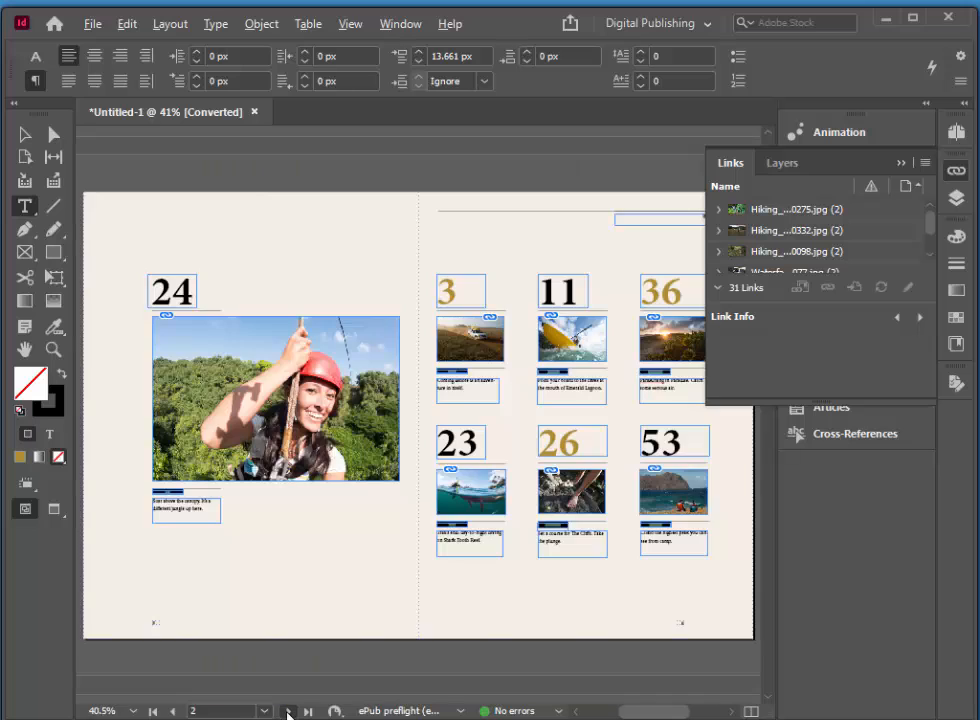
left_click(287, 711)
left_click(287, 711)
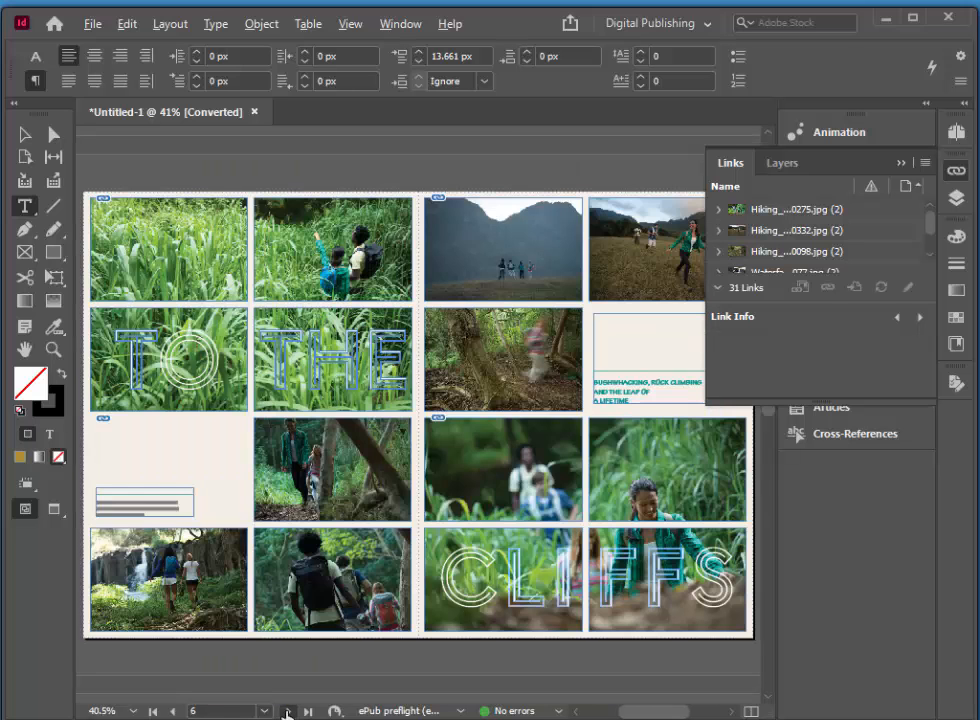
left_click(287, 711)
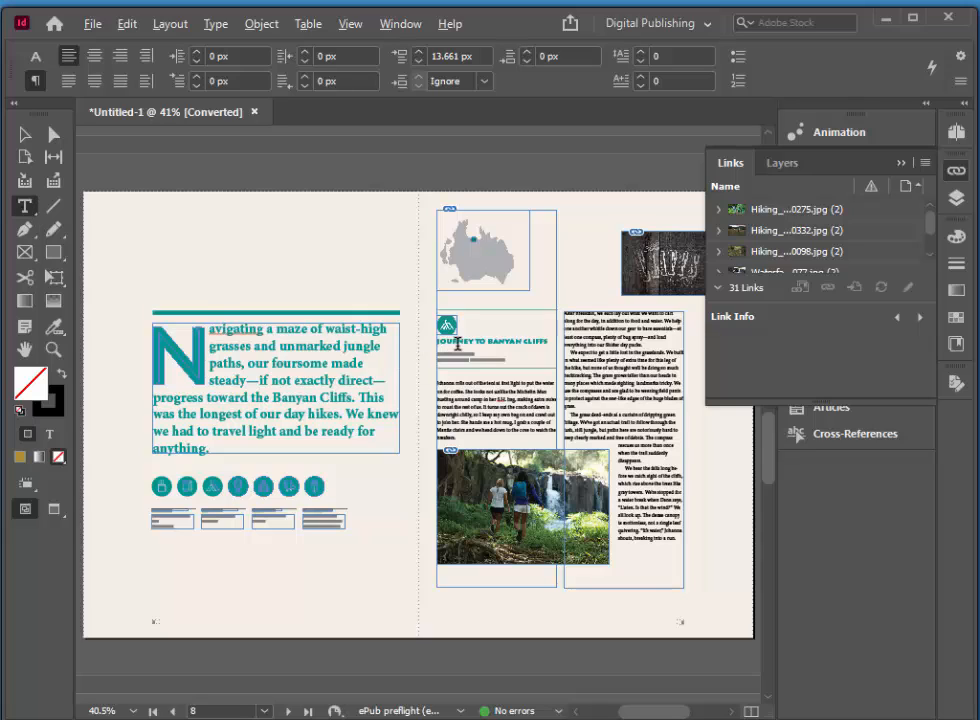
left_click(511, 343)
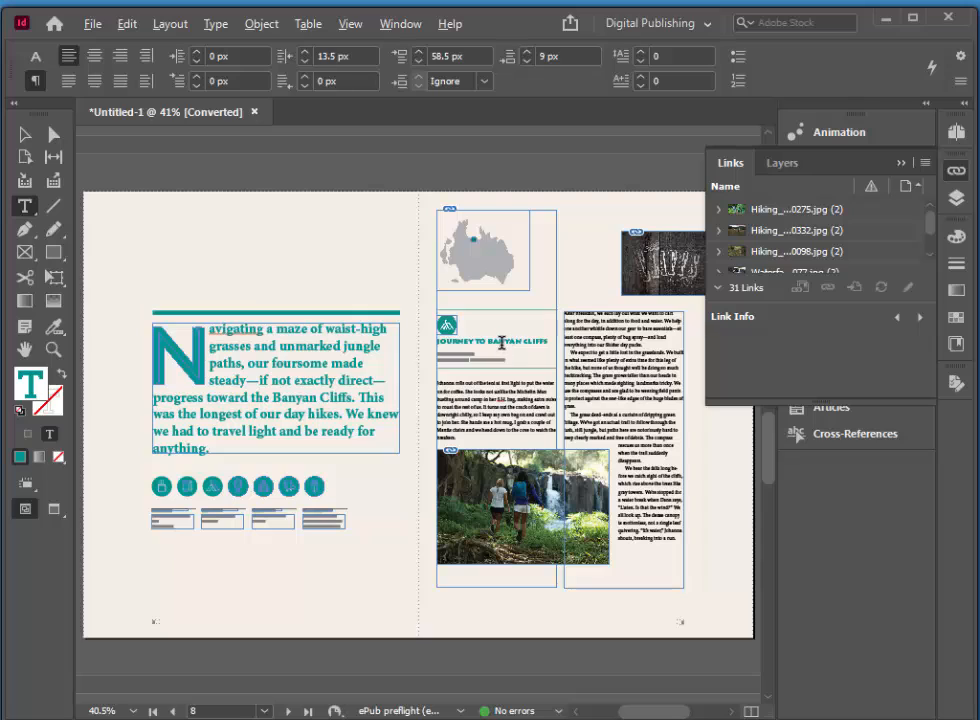
Step: Collapse the Links panel and show the document's paragraph styles
left_click(900, 163)
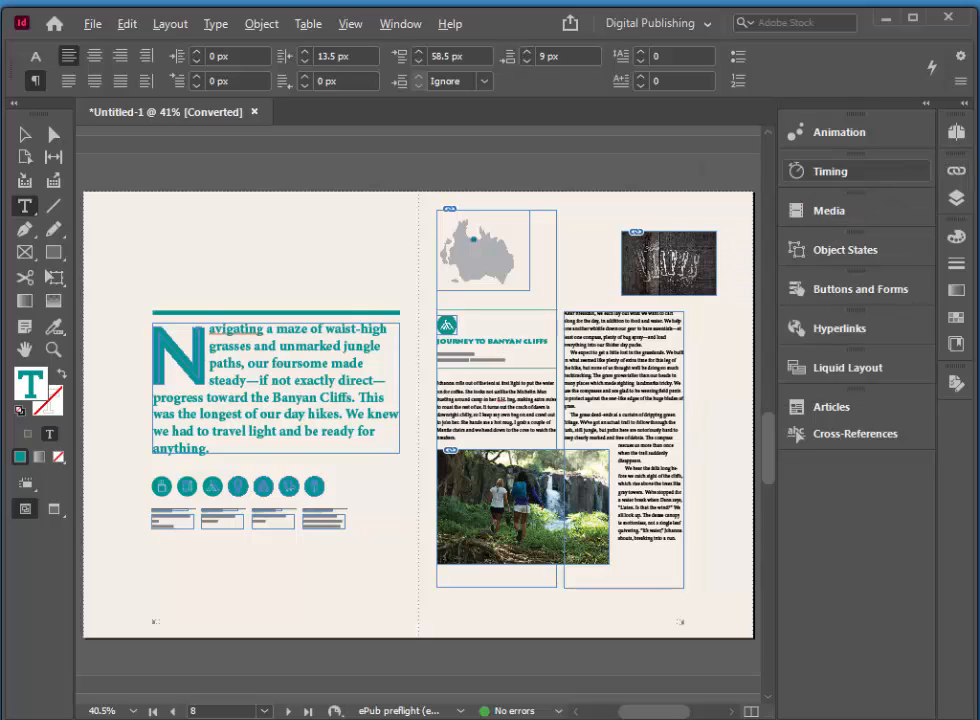
left_click(399, 24)
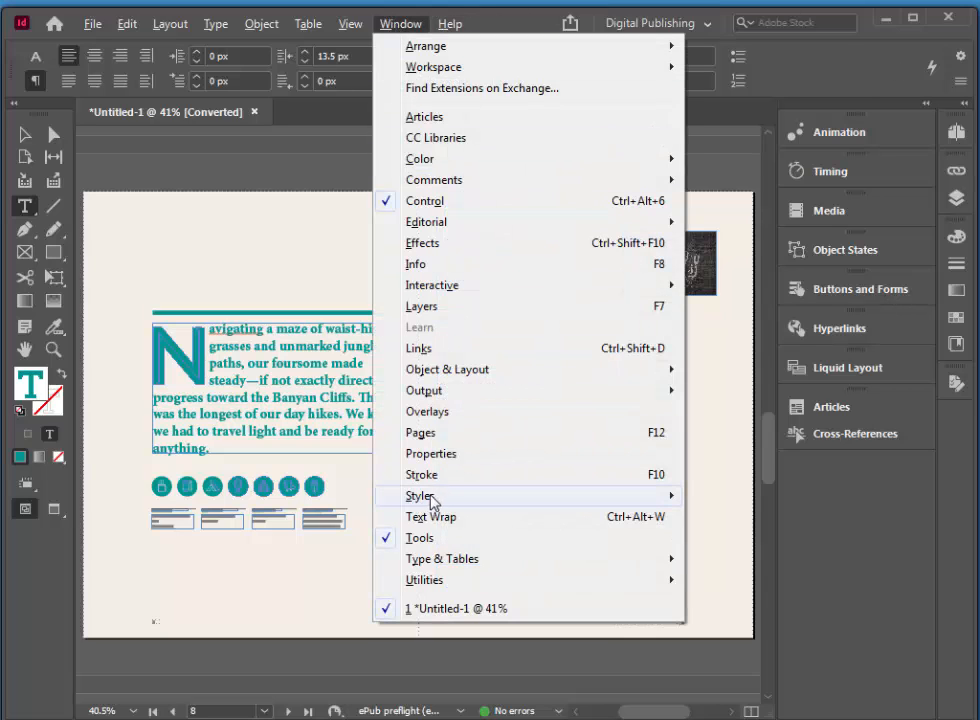
mouse_move(435, 497)
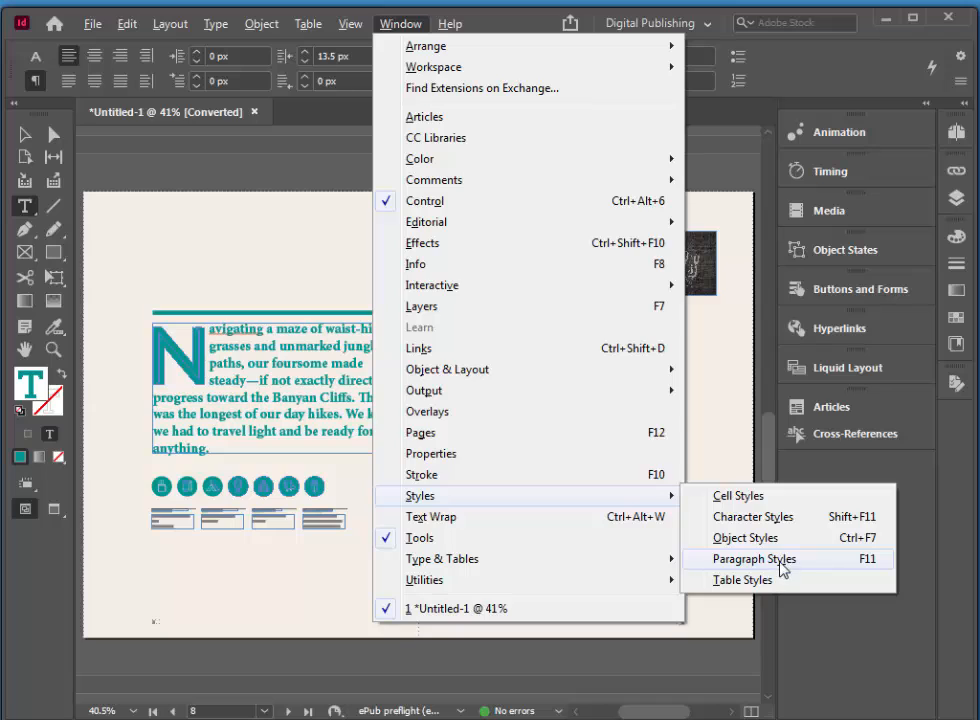
left_click(721, 560)
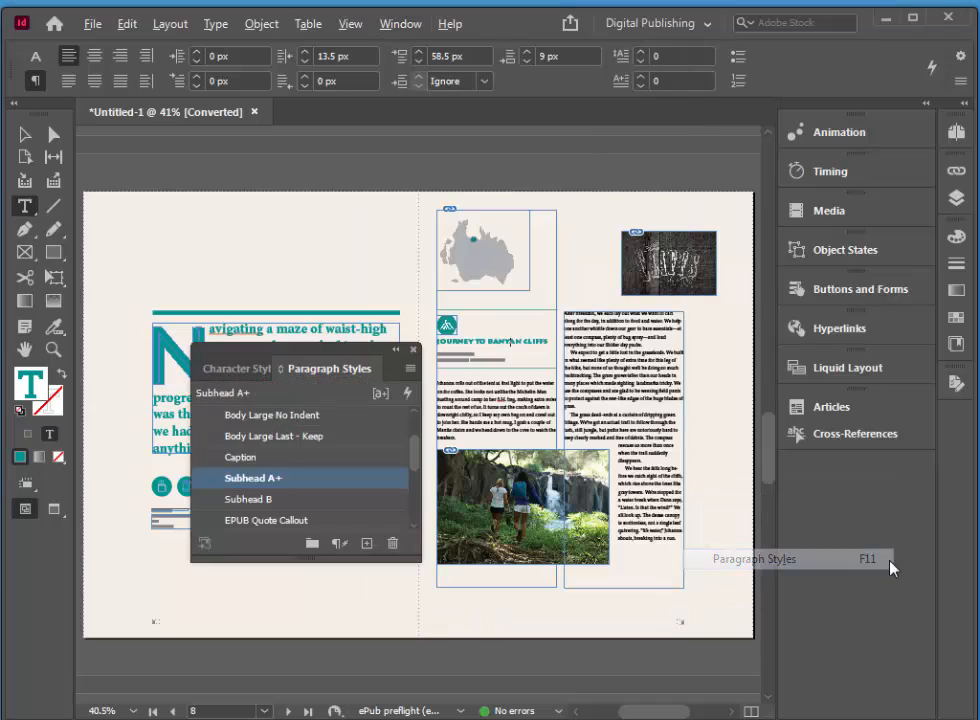
Step: Set the EPUB and HTML export tag of the Subhead A paragraph style to h1, then close the paragraph styles
double_click(241, 480)
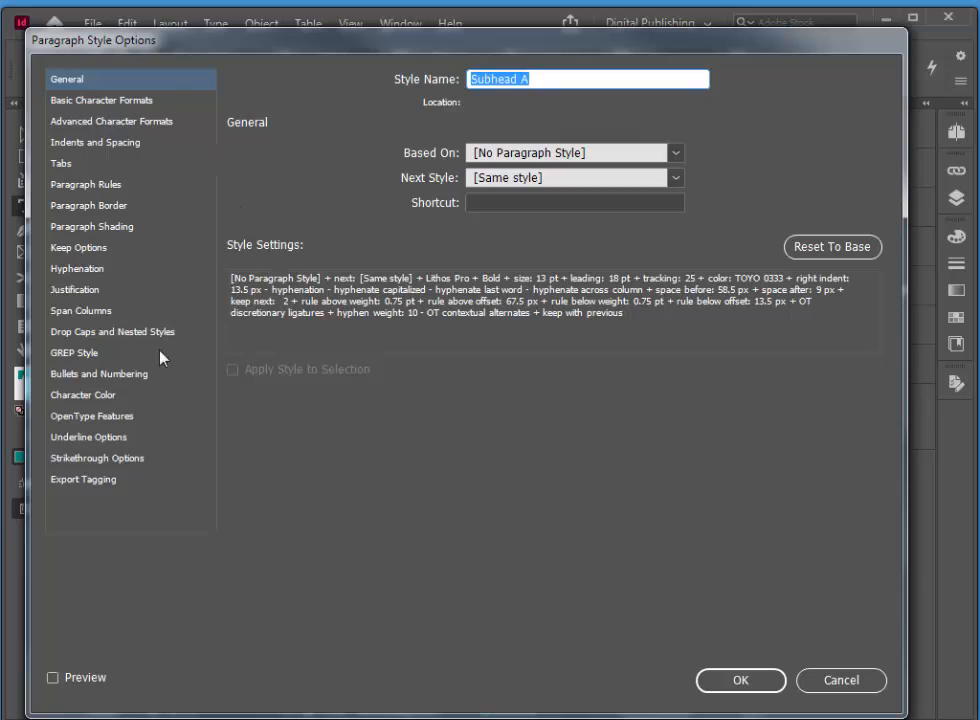
left_click(90, 481)
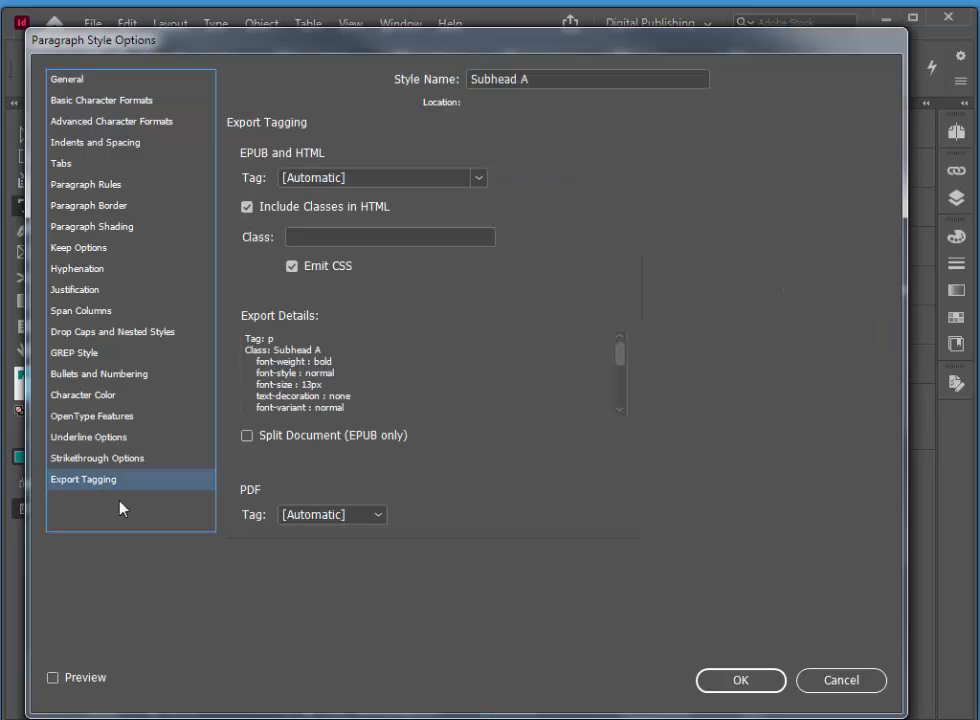
left_click(477, 179)
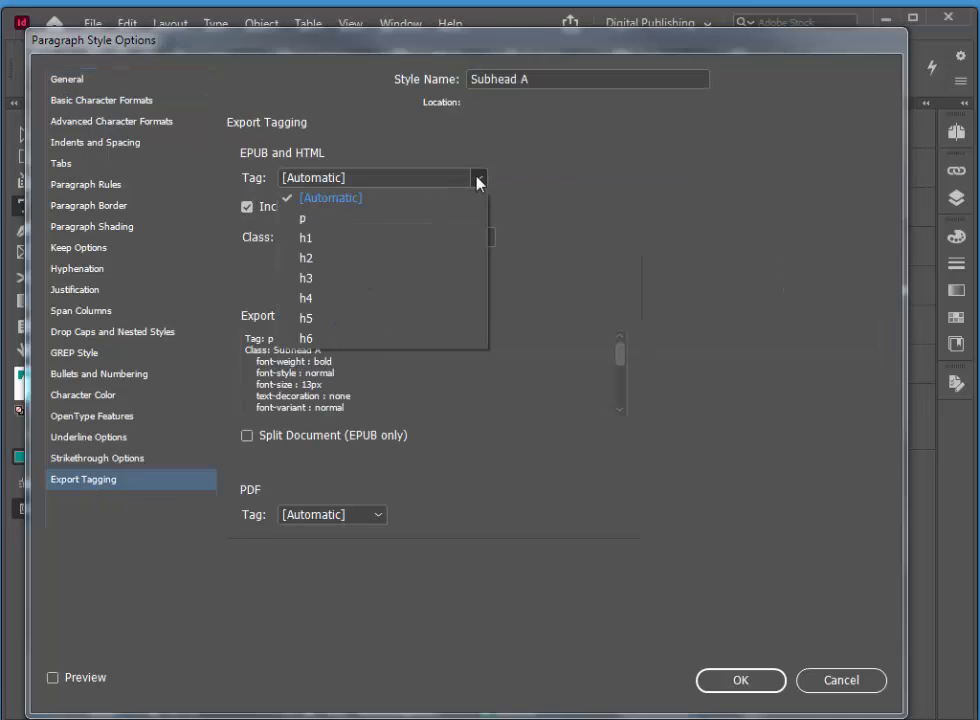
left_click(335, 240)
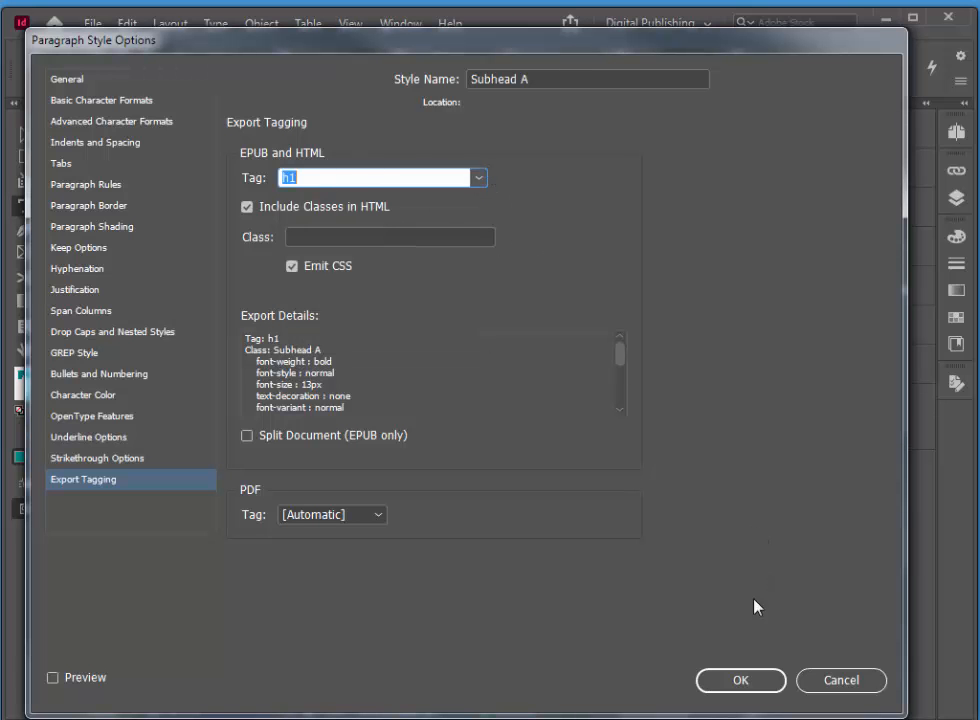
left_click(747, 670)
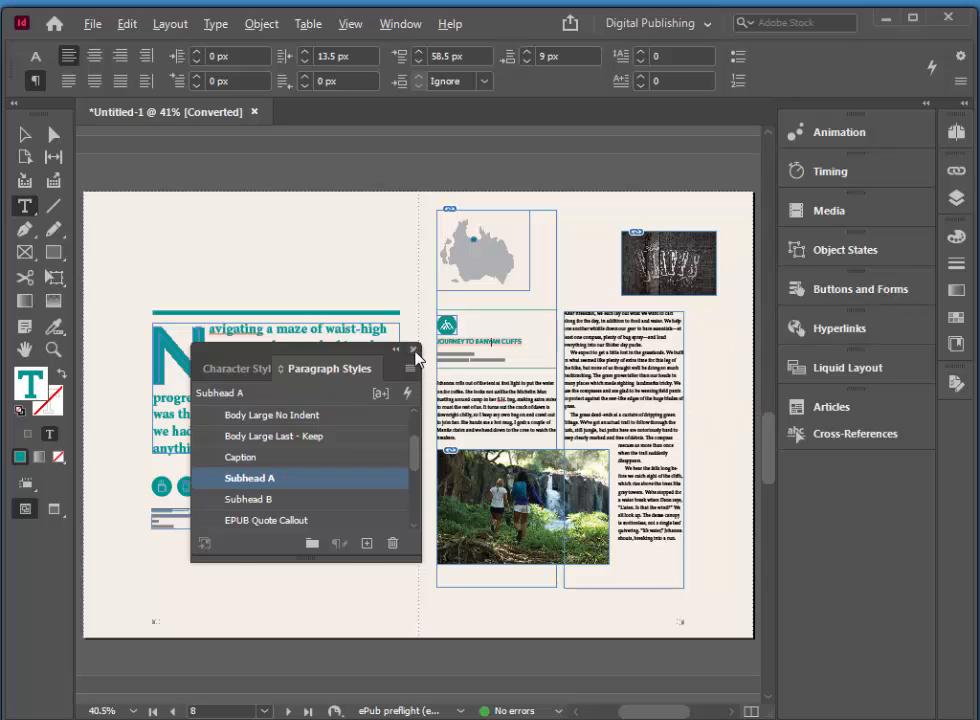
left_click(414, 350)
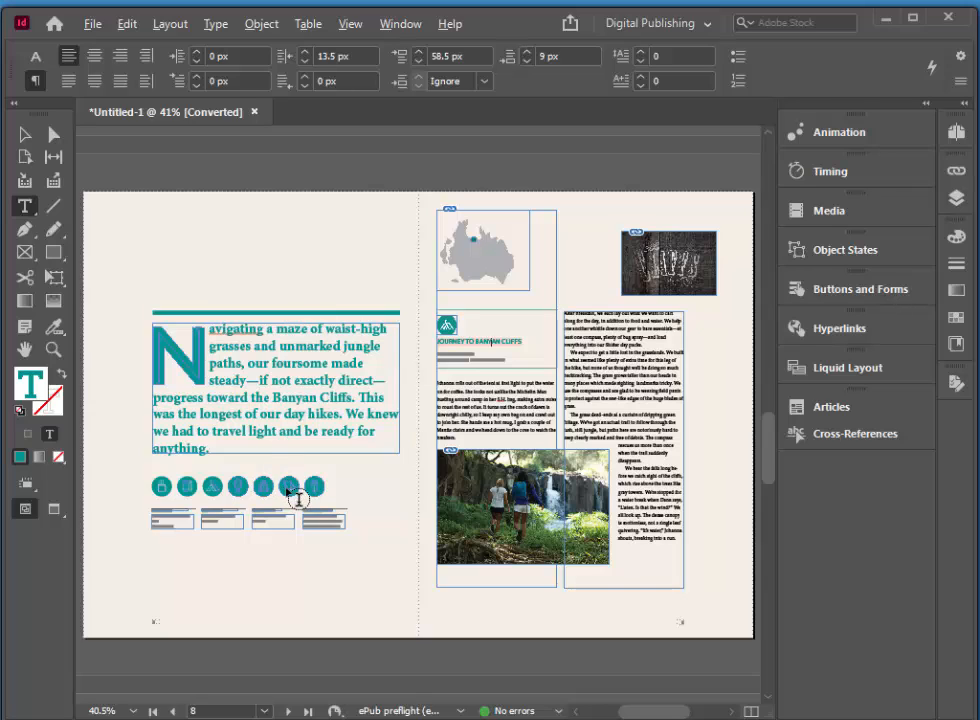
Step: Group the drop cap N, the intro text frame and the row of round icons on page 8
left_click(25, 134)
left_click_drag(116, 264, 411, 501)
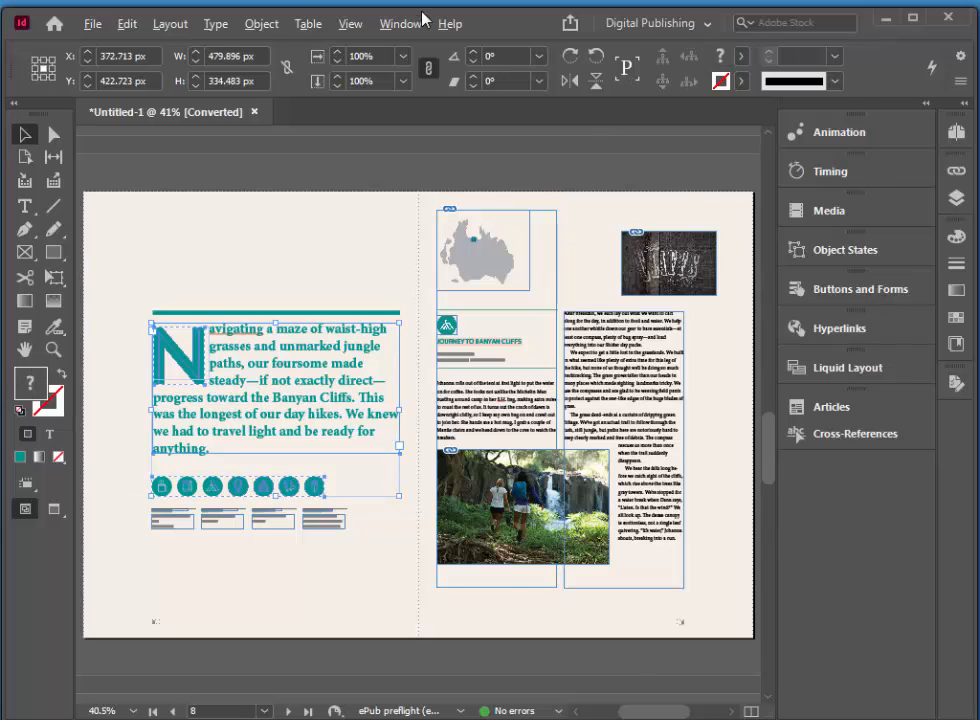
left_click(262, 23)
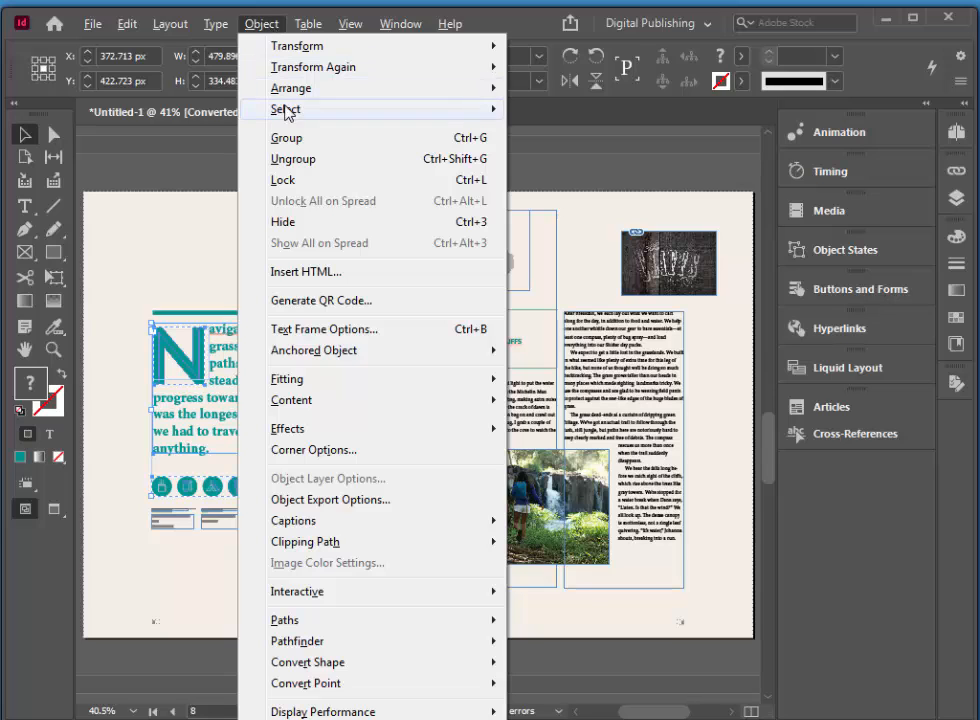
left_click(272, 139)
Step: Set the intro group's EPUB and HTML export options to preserve appearance from layout with Rasterize Container
left_click(262, 24)
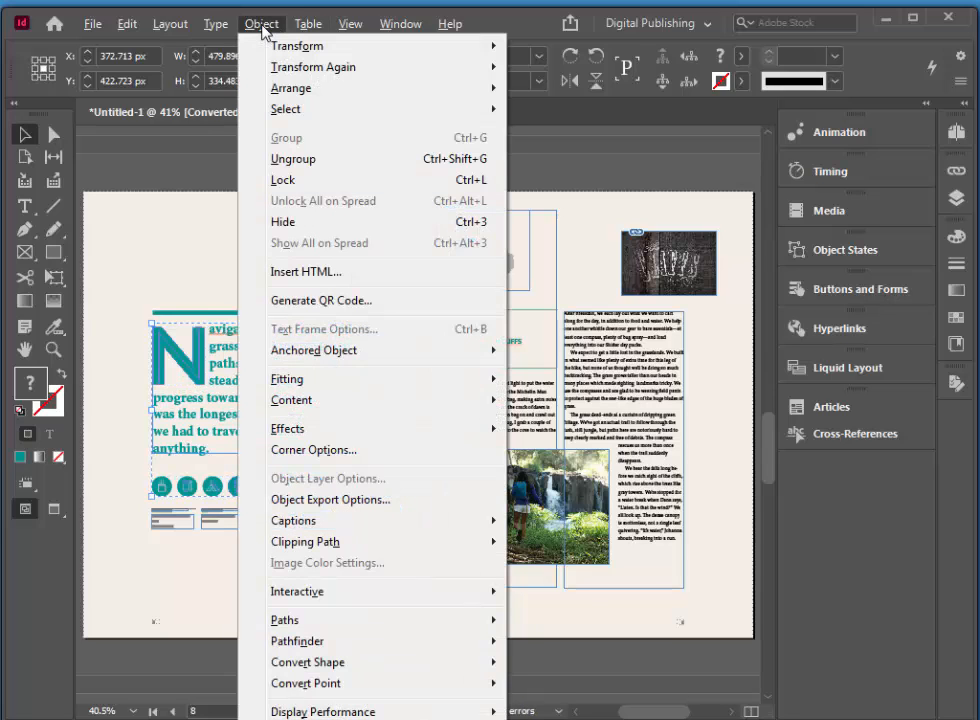
left_click(360, 502)
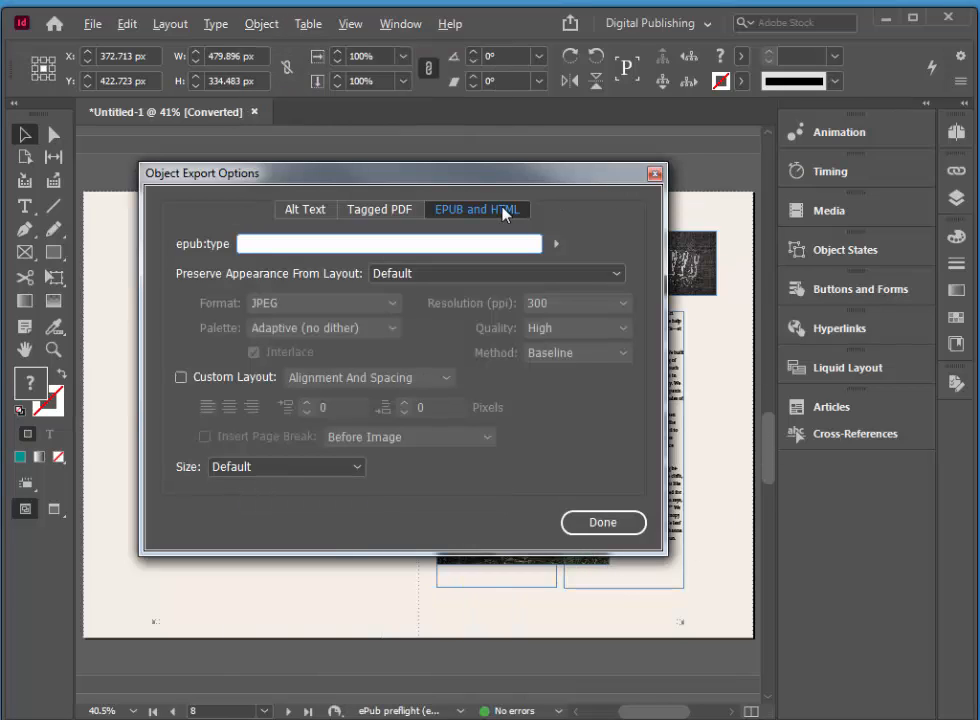
left_click(505, 212)
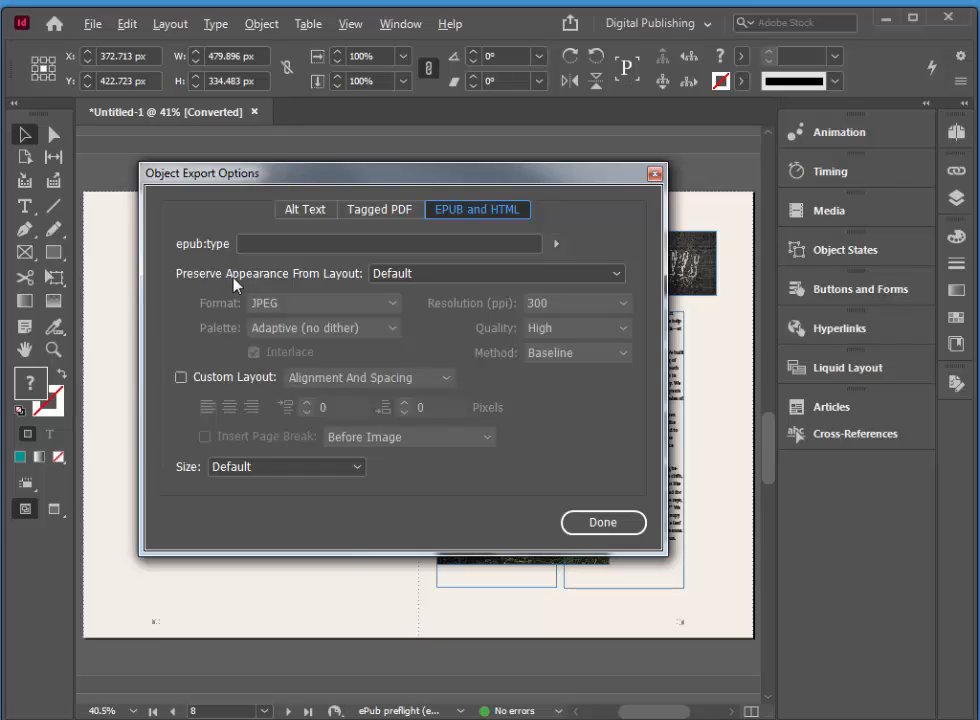
left_click(617, 278)
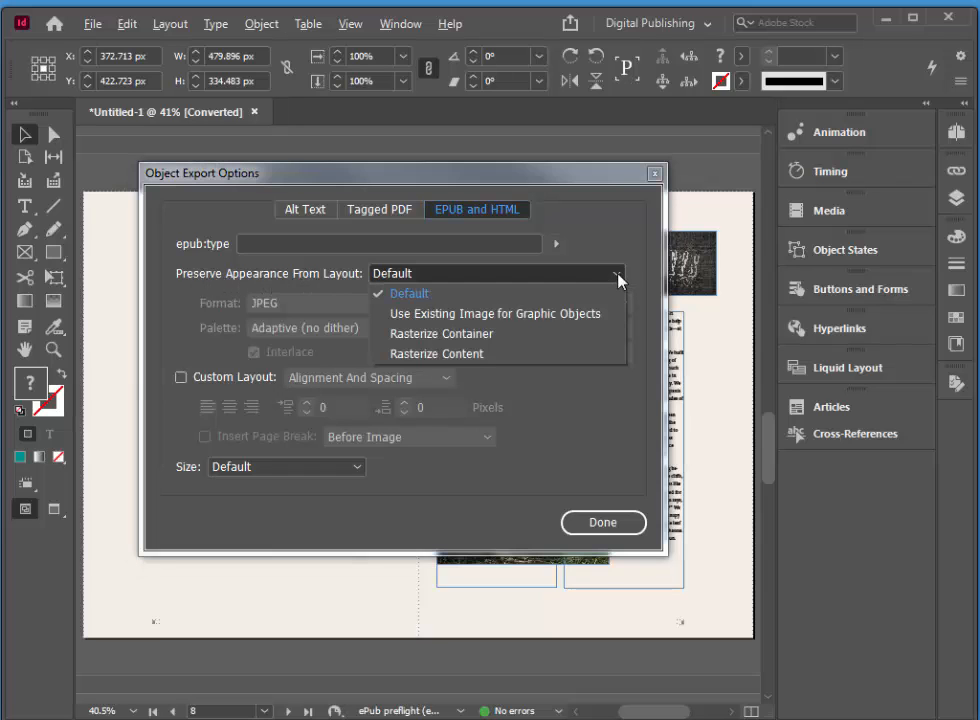
left_click(448, 340)
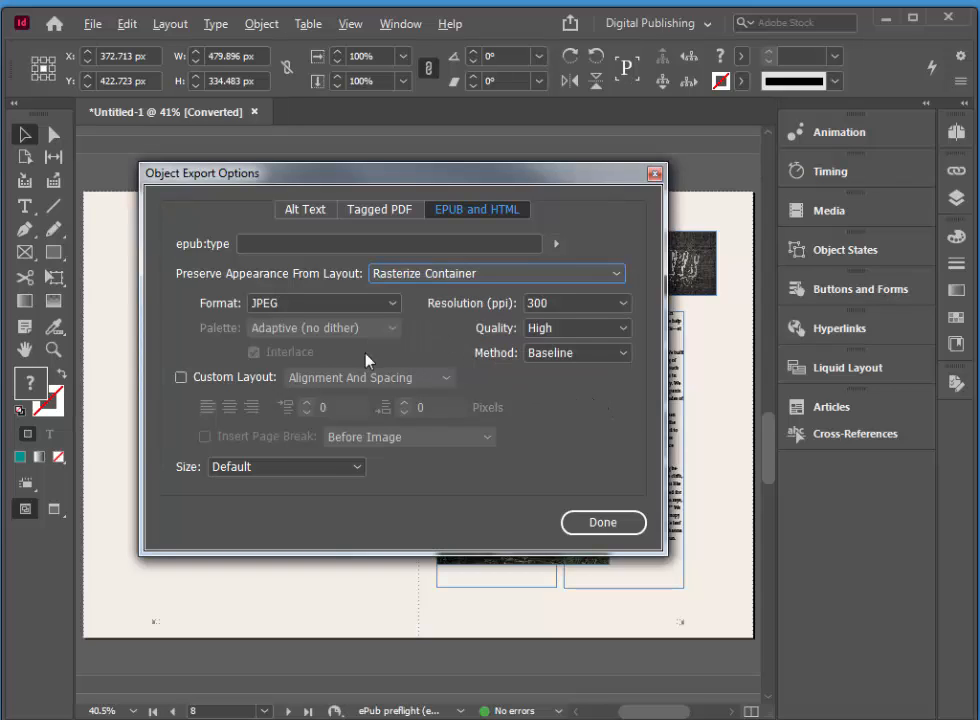
Step: Set the intro group's export format to PNG at 150 ppi, finish the export options and deselect the group
left_click(395, 305)
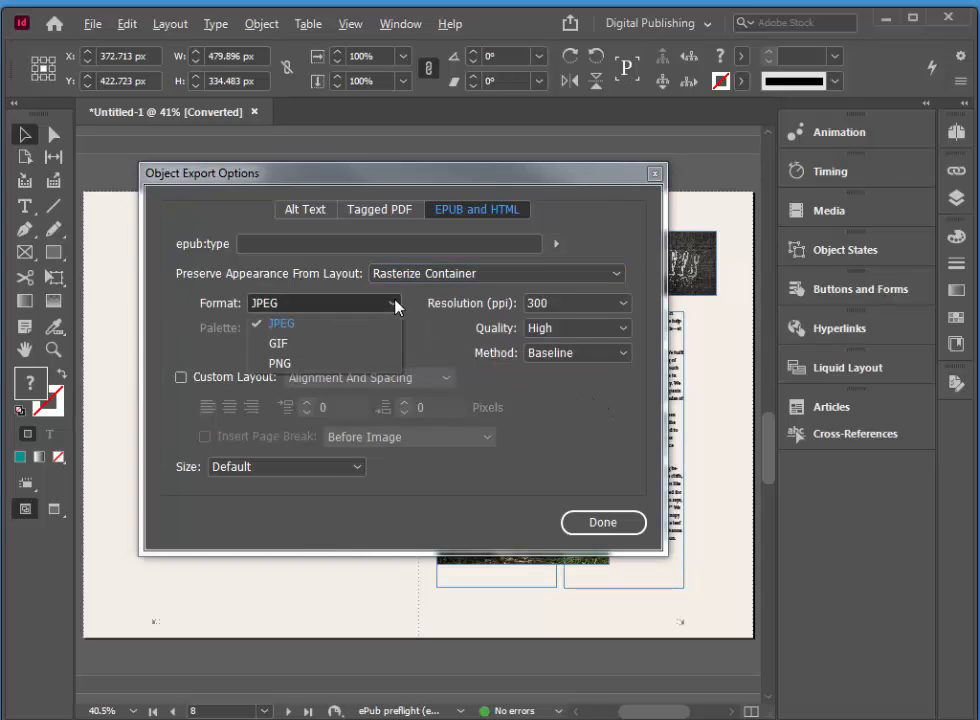
left_click(363, 365)
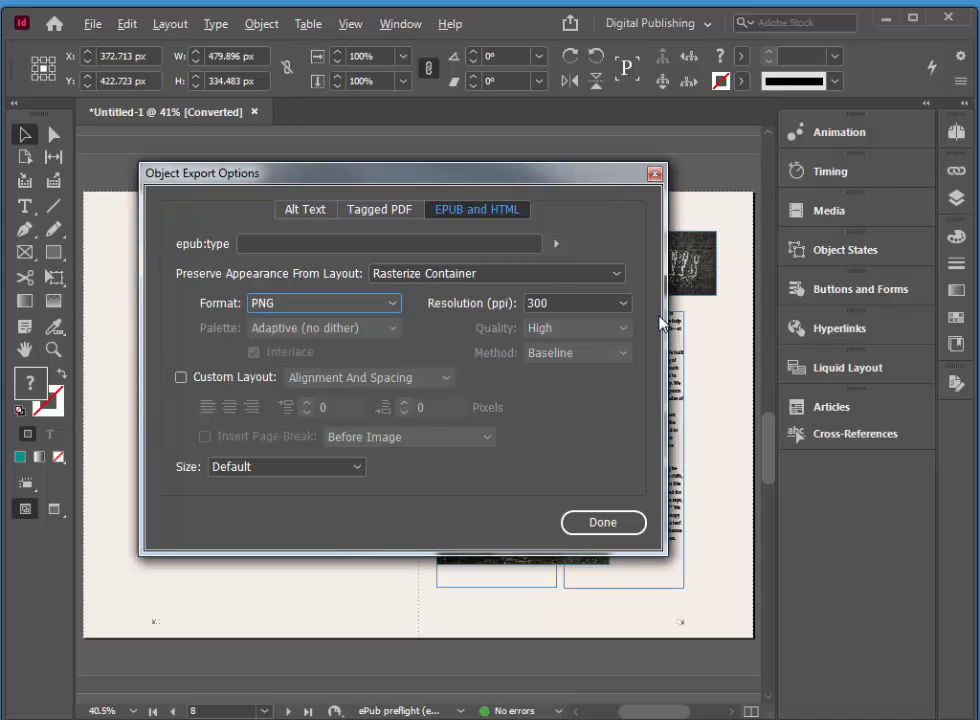
left_click(626, 305)
left_click(599, 365)
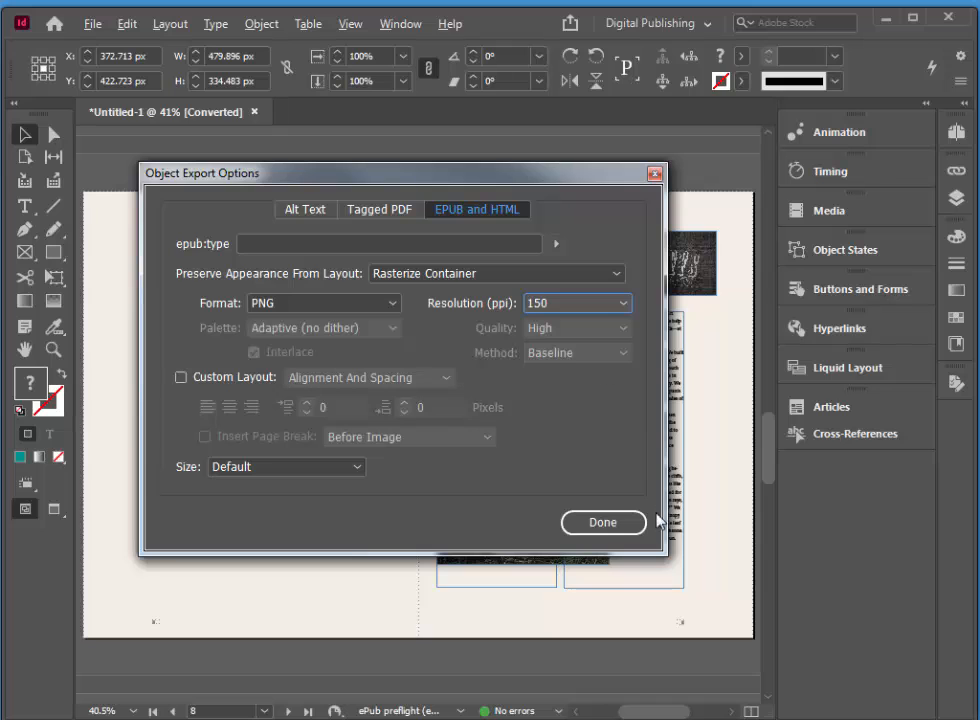
left_click(603, 521)
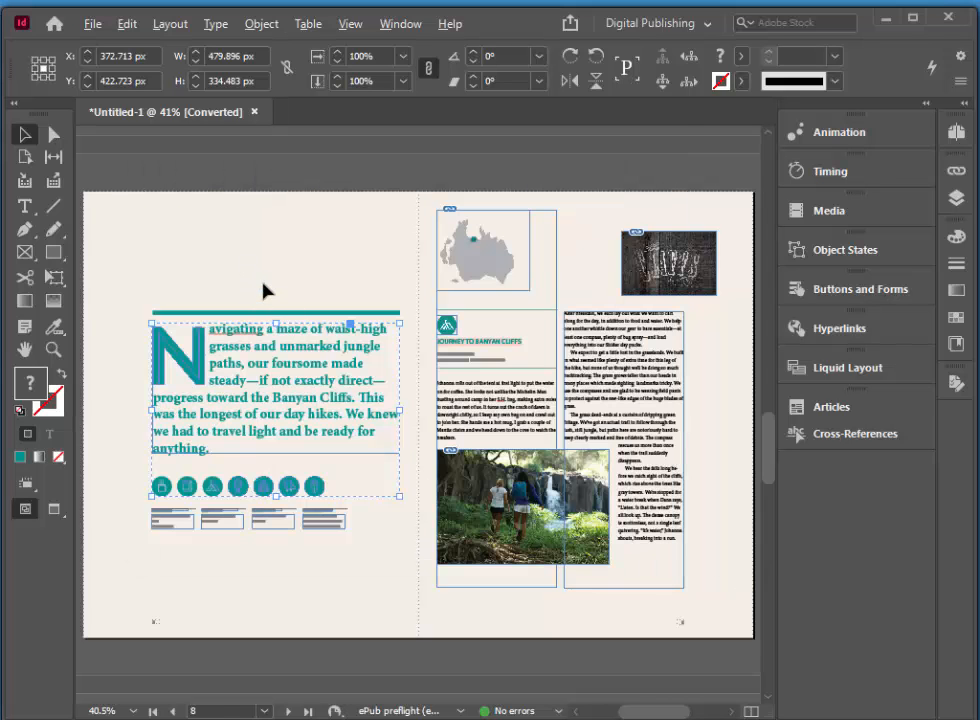
left_click(296, 277)
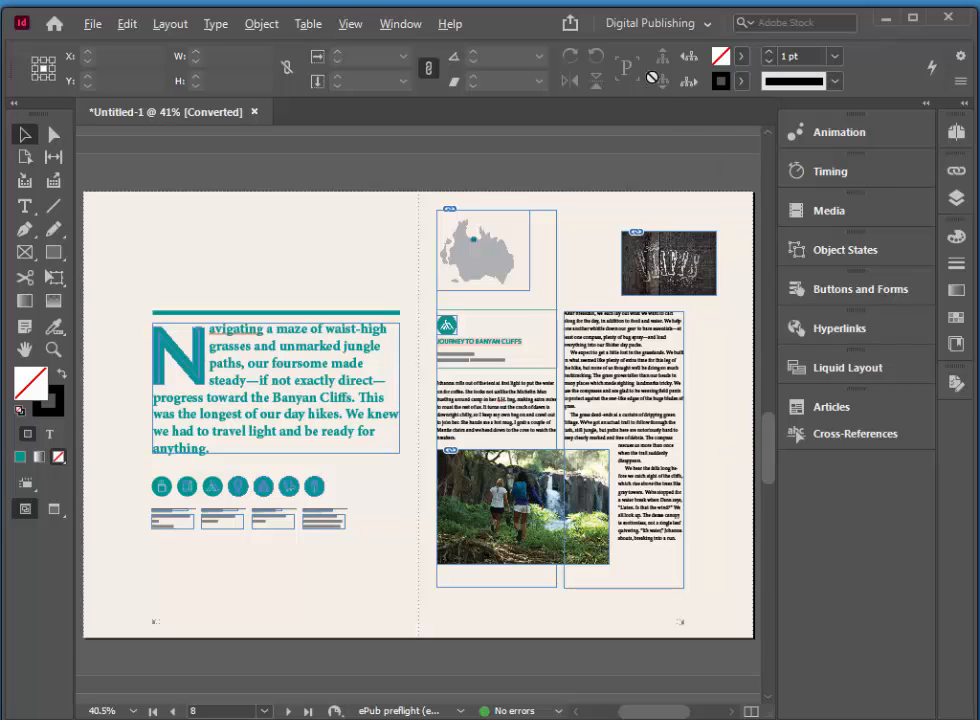
Step: Remove the two group entries and the "avigating a maze" text entry from the Travel Guide article
left_click(390, 27)
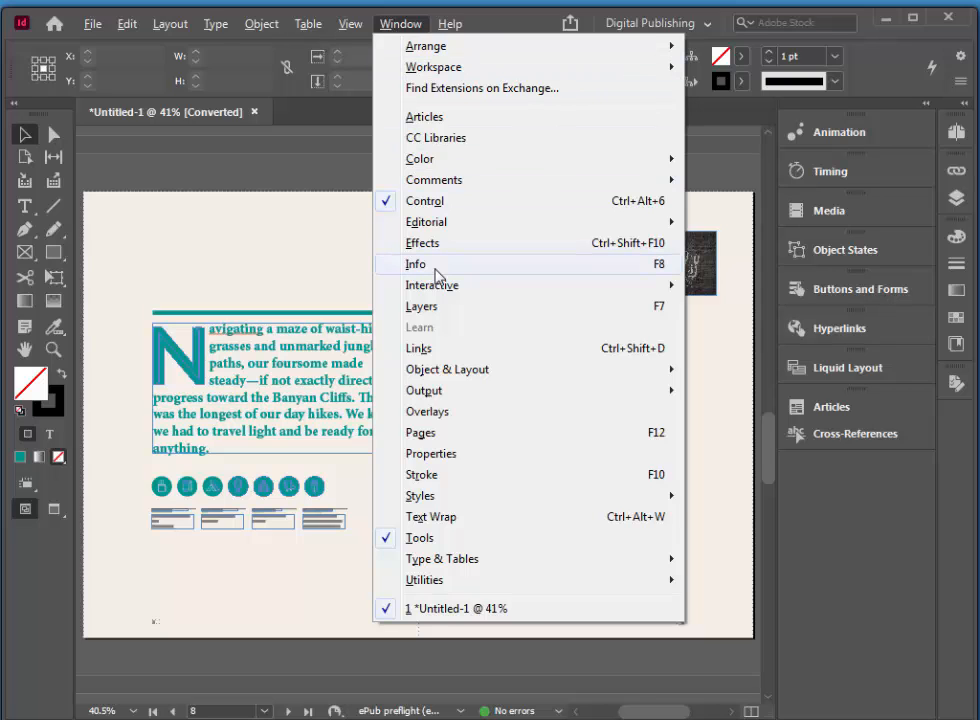
left_click(415, 118)
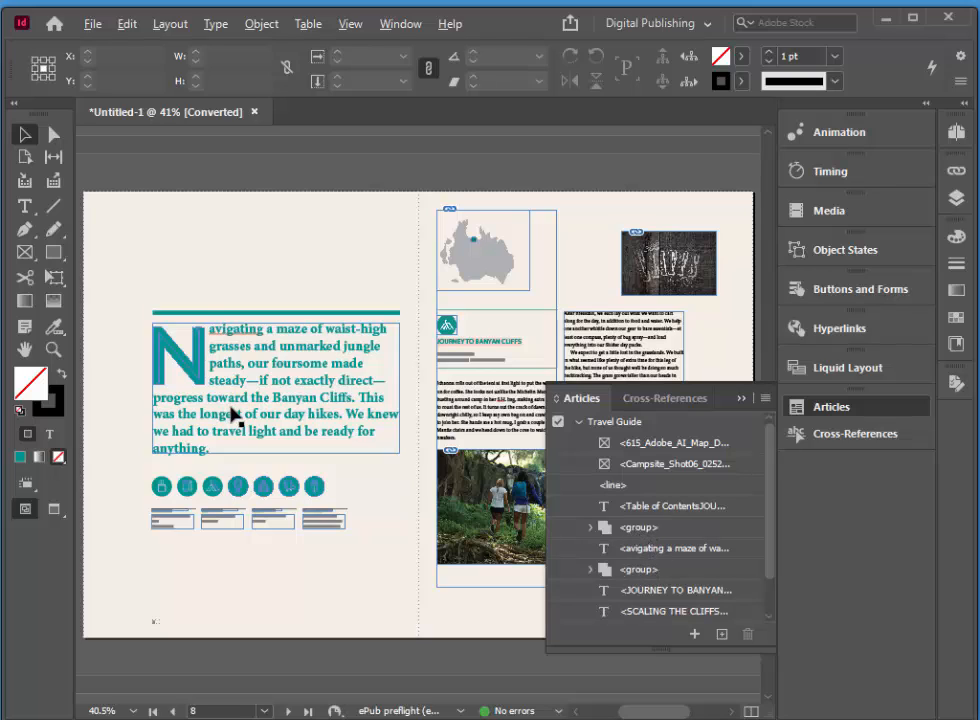
left_click(645, 530)
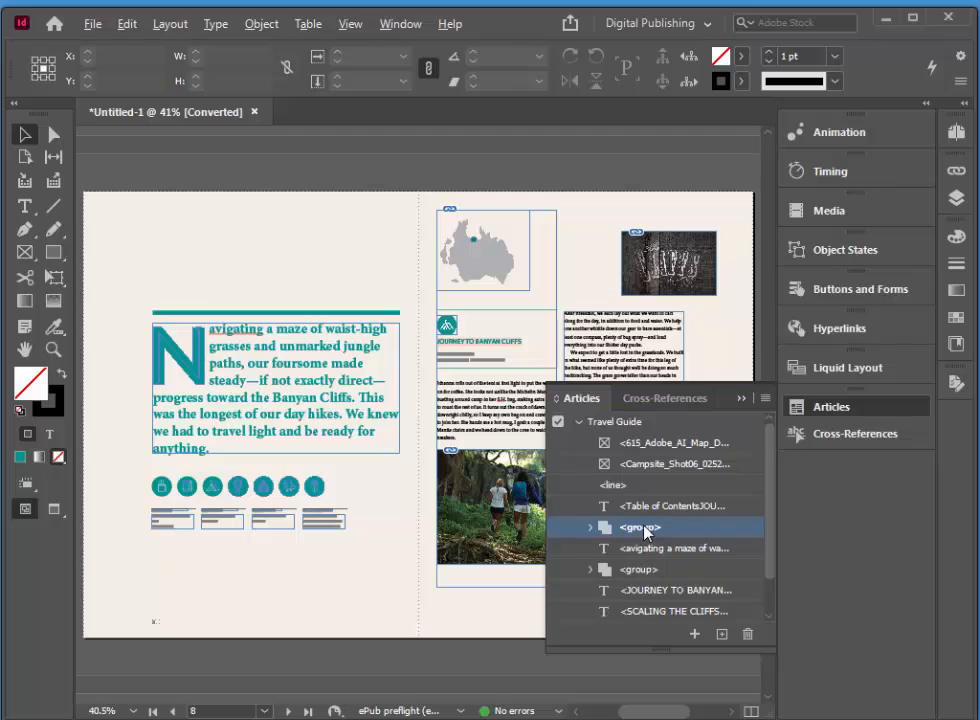
left_click(645, 548, "shift")
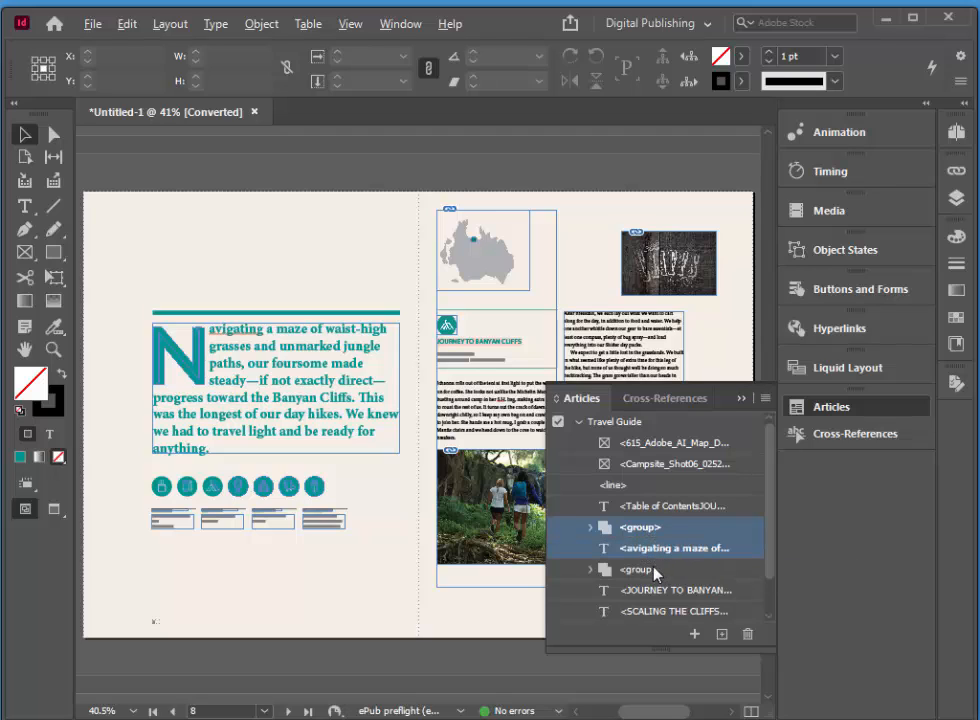
left_click(650, 569, "shift")
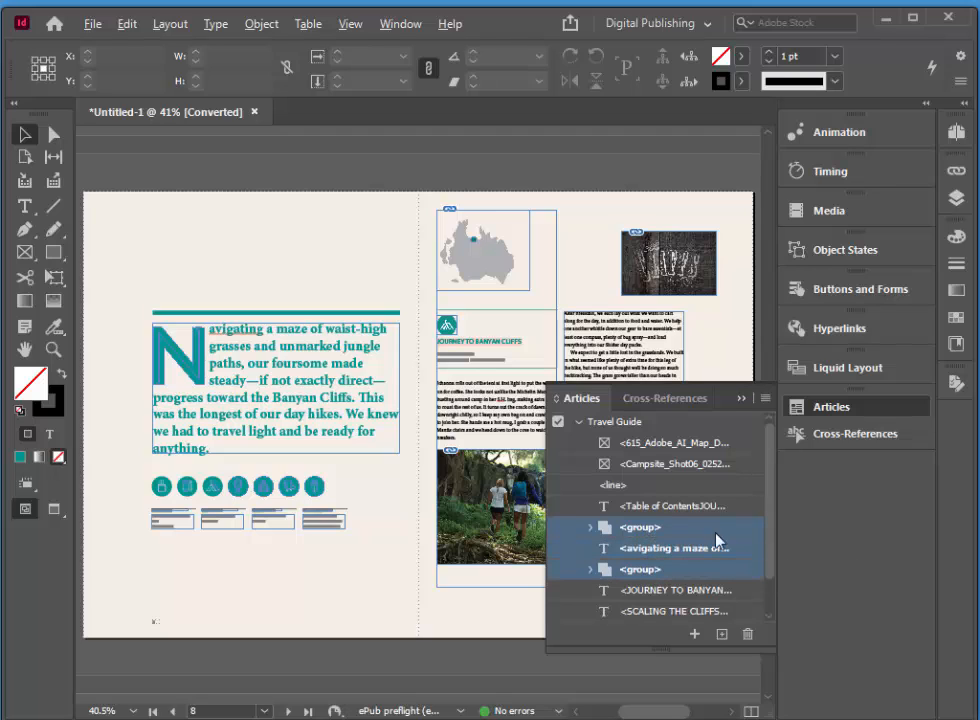
left_click(748, 635)
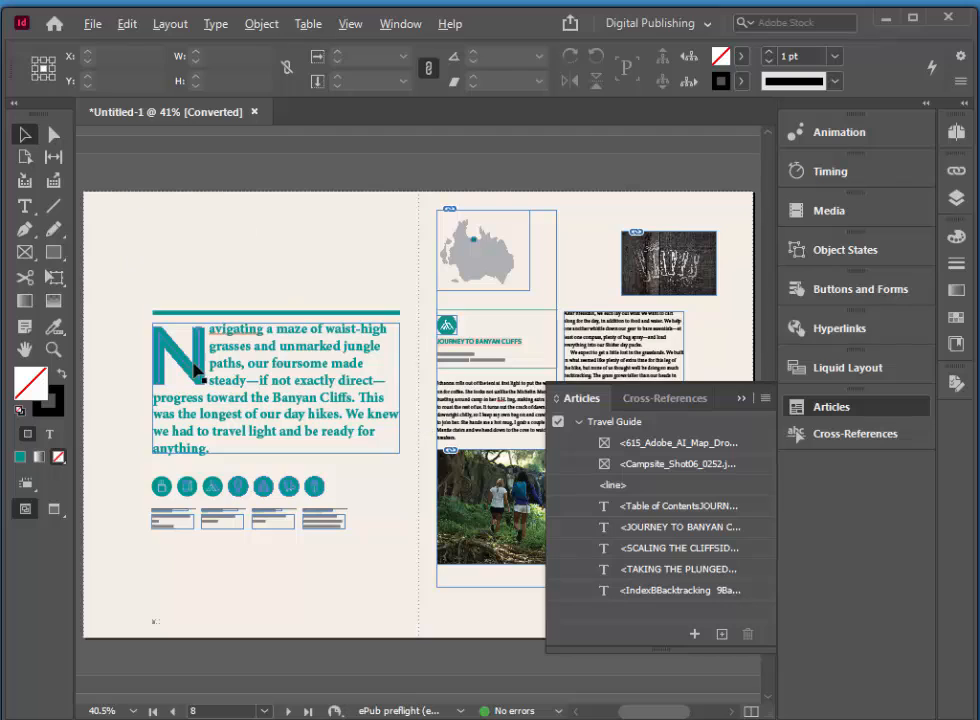
Step: Add the page 8 intro group to the Travel Guide article, placed directly after the Table of Contents entry
left_click(289, 398)
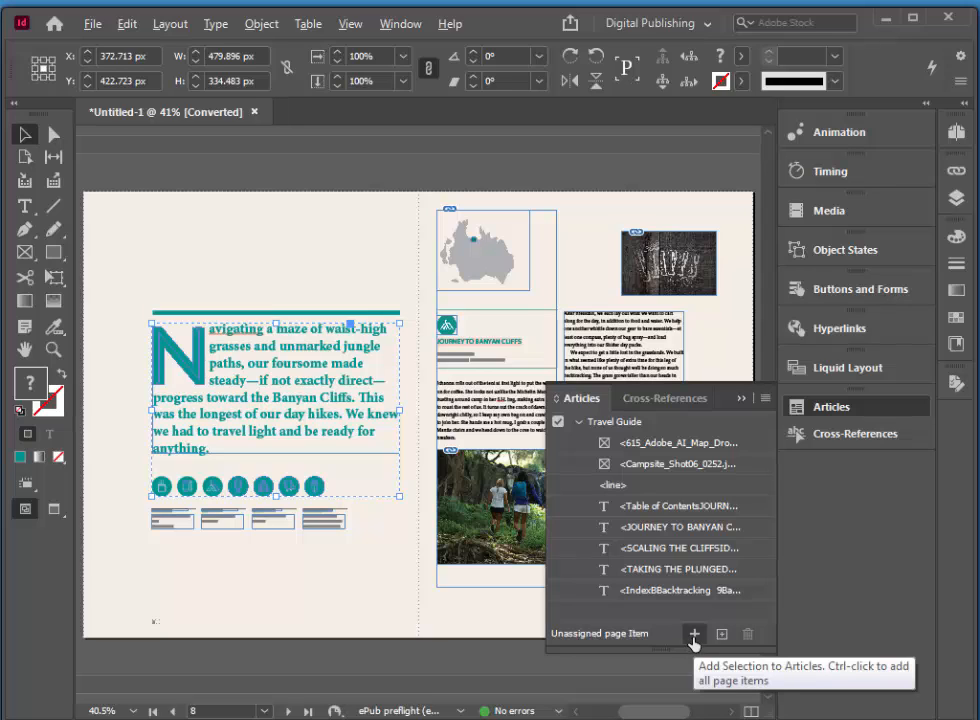
left_click(608, 424)
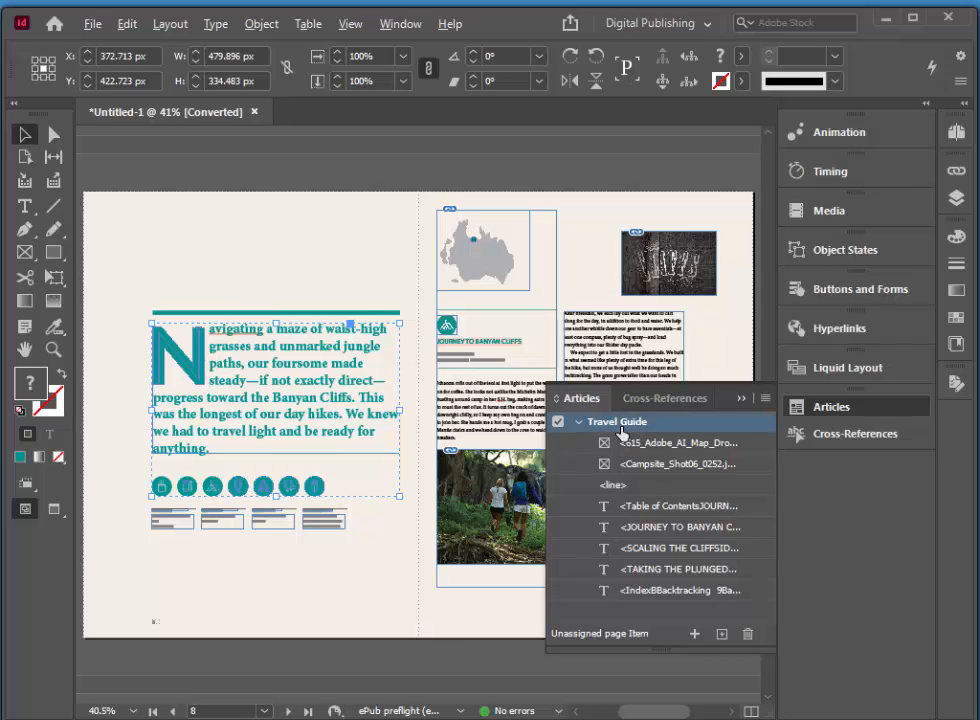
left_click(694, 636)
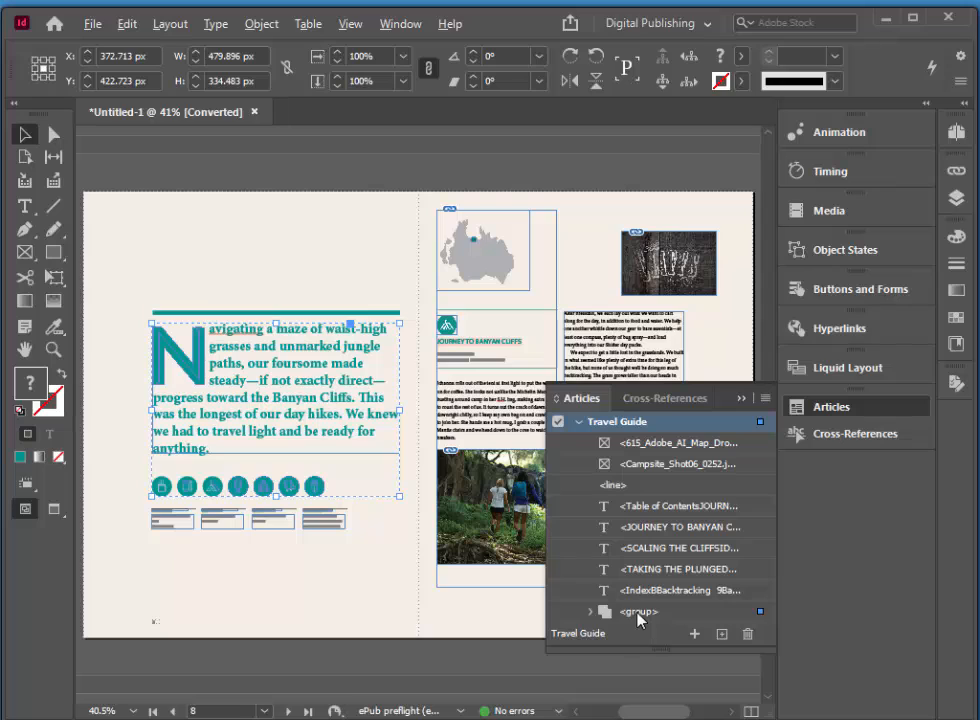
left_click_drag(643, 622, 643, 517)
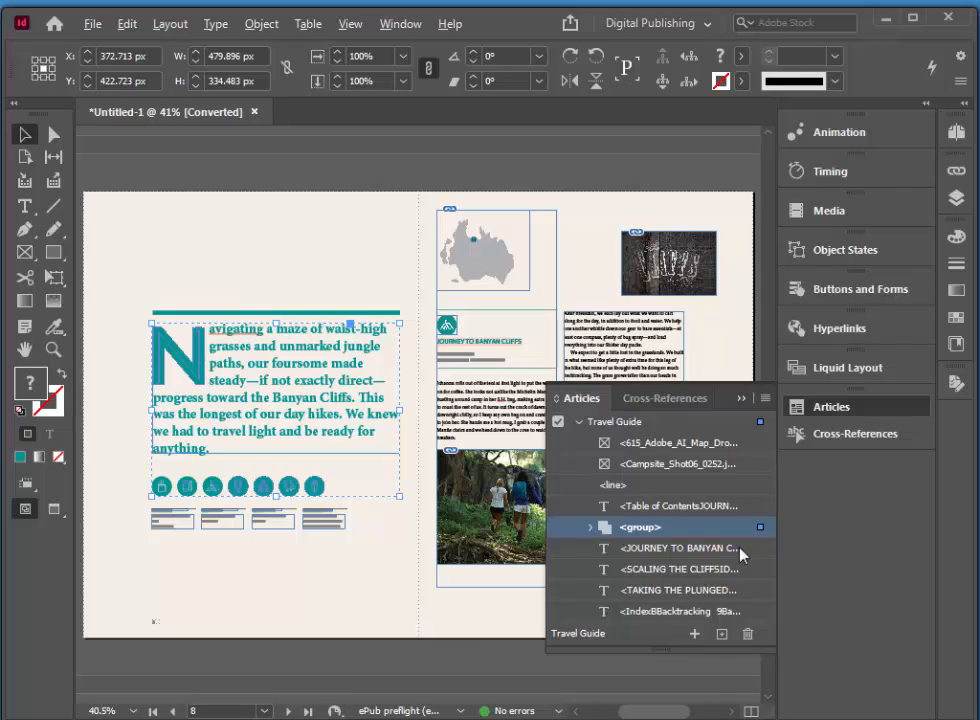
left_click(742, 400)
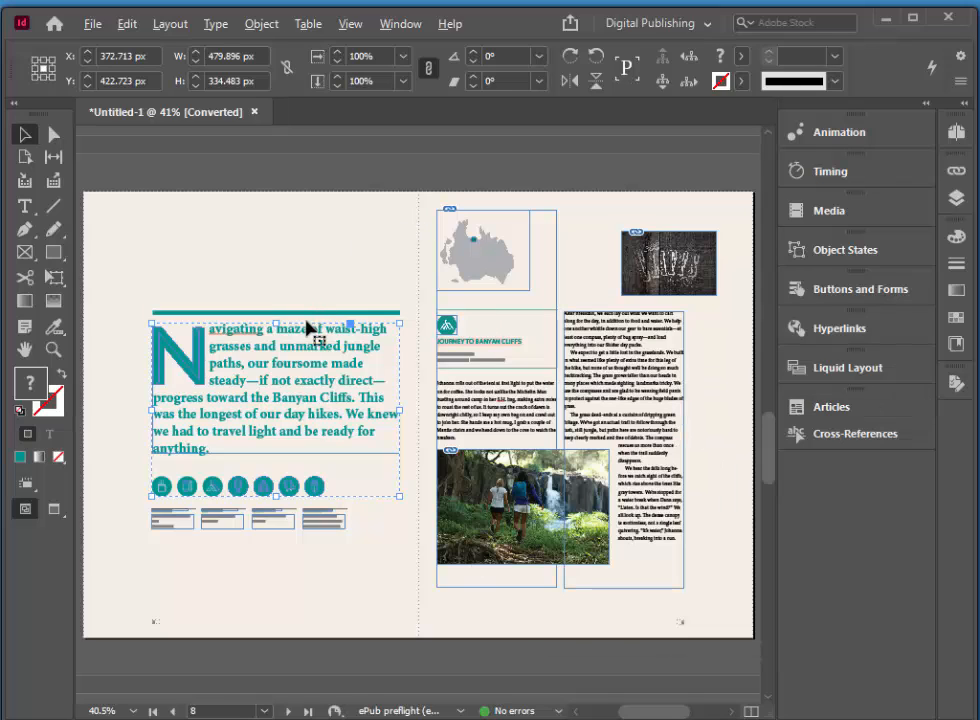
Step: Create a new object style named Break Graphic from the intro group on page 8
left_click(283, 257)
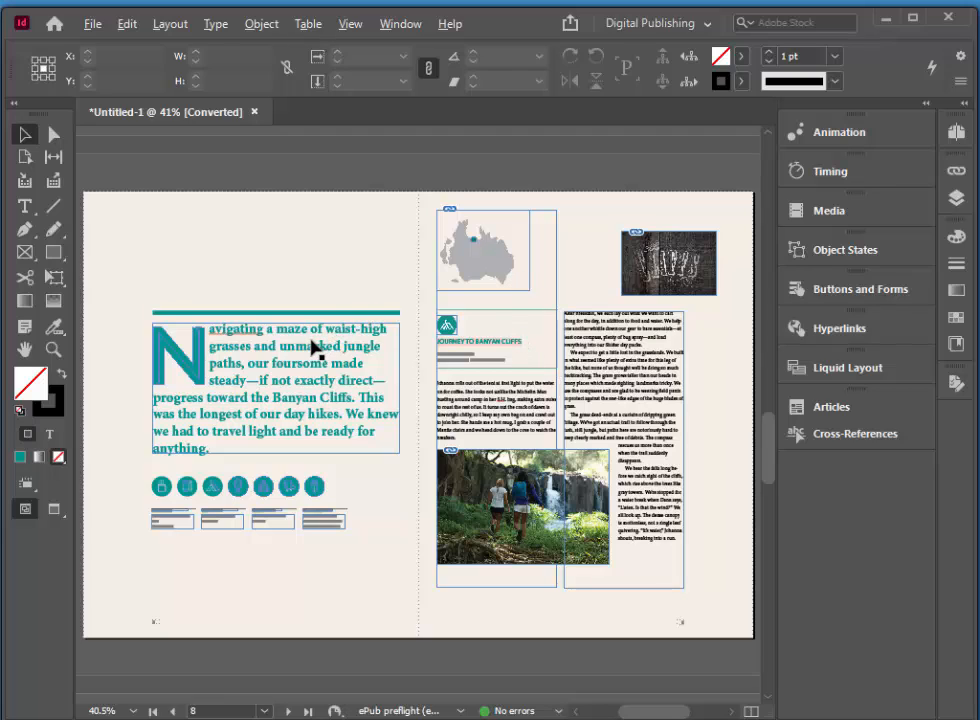
left_click(395, 397)
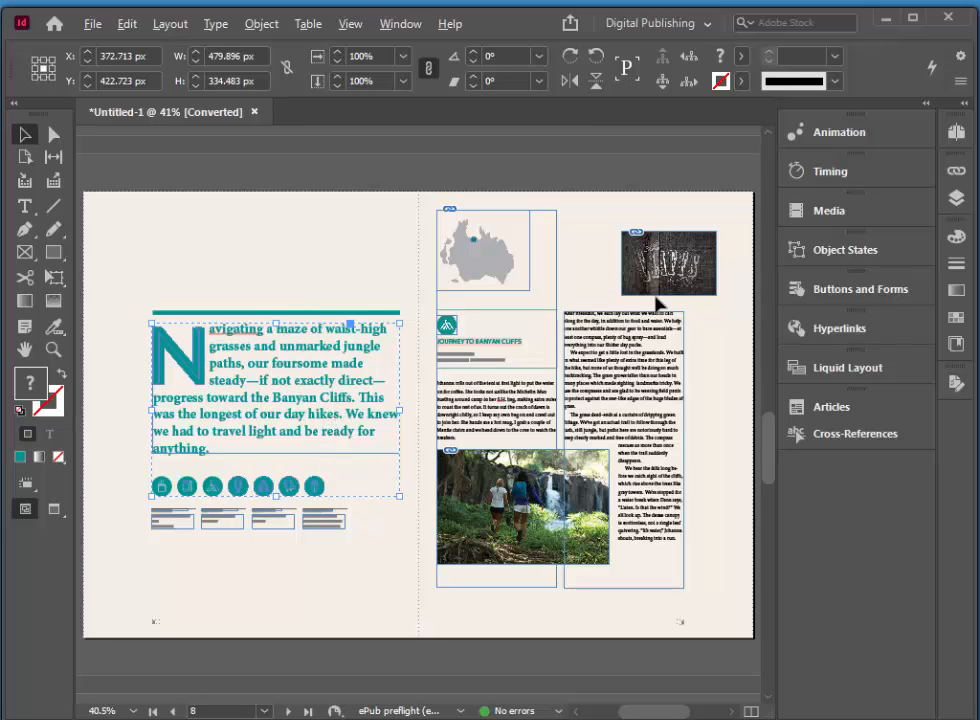
left_click(400, 24)
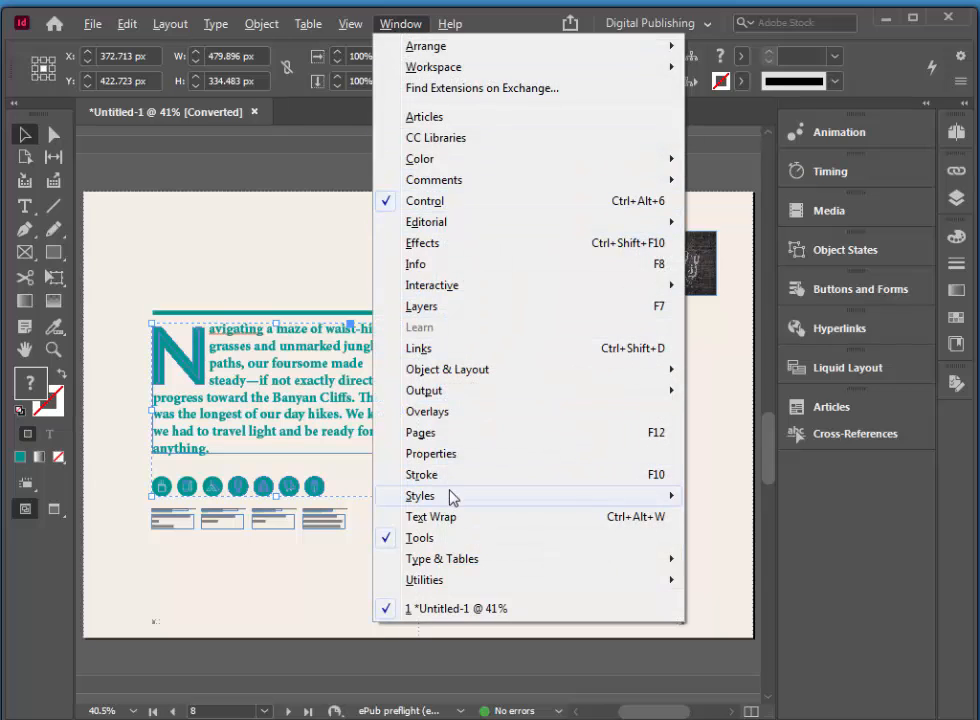
mouse_move(470, 497)
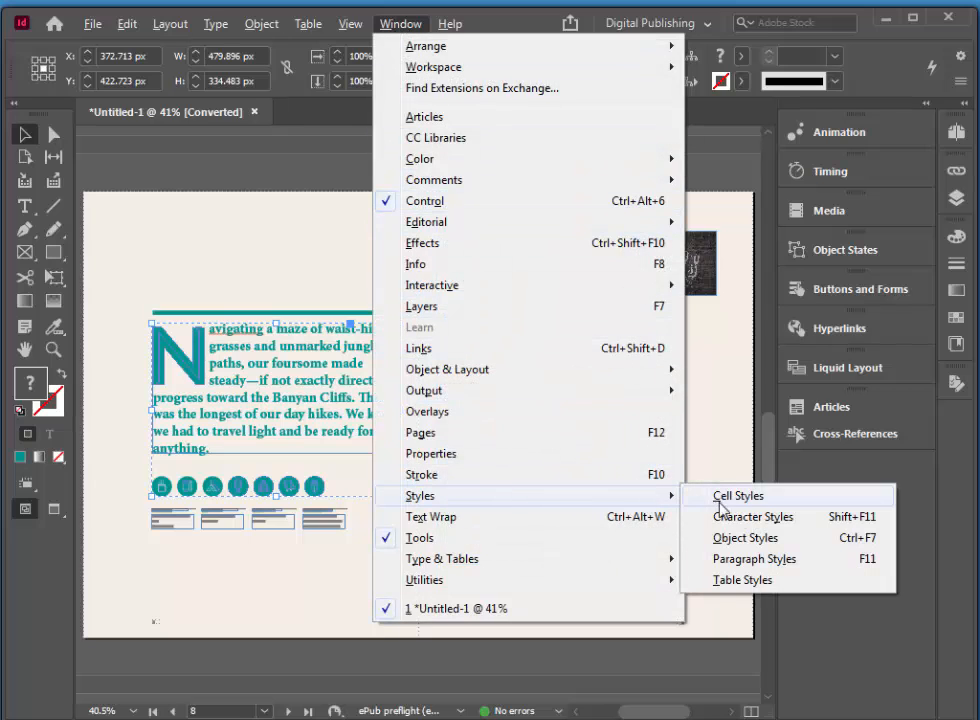
left_click(743, 546)
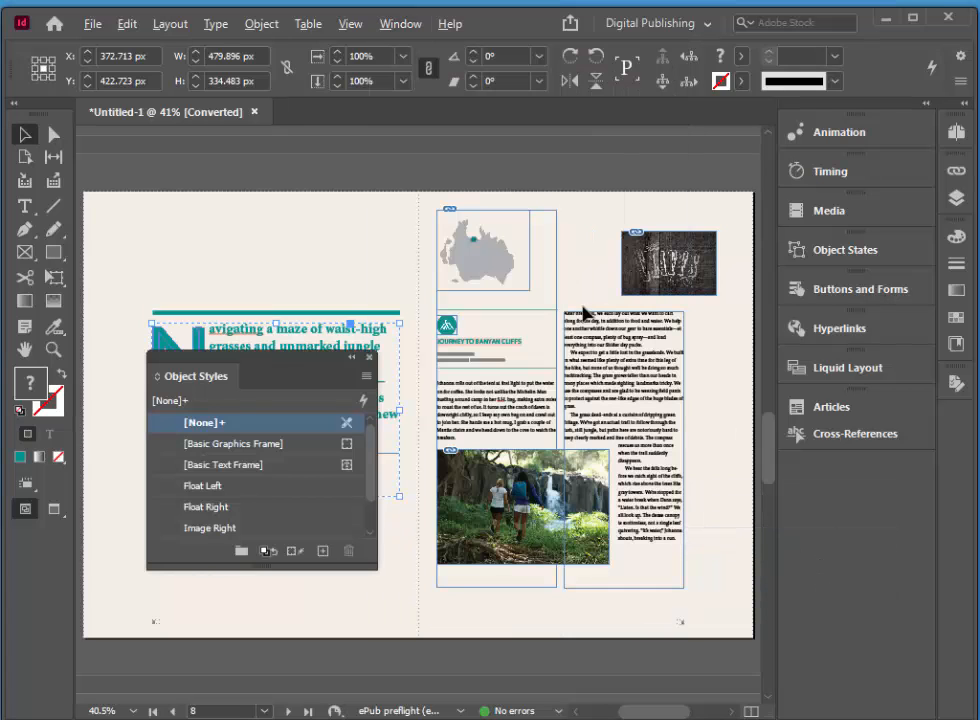
left_click(322, 556, "alt")
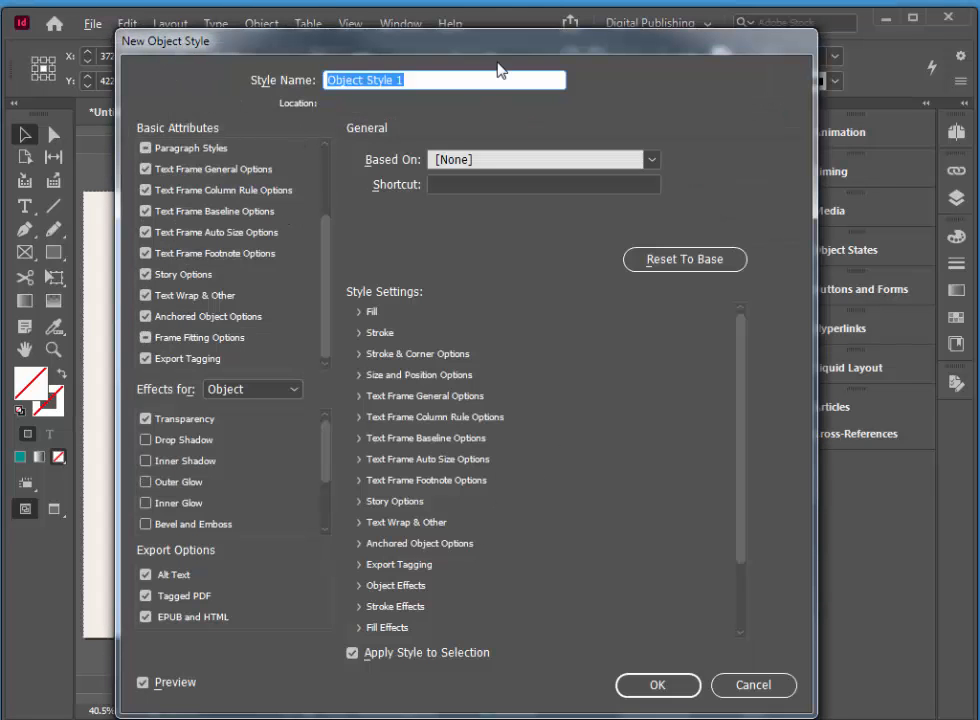
left_click_drag(507, 48, 510, 42)
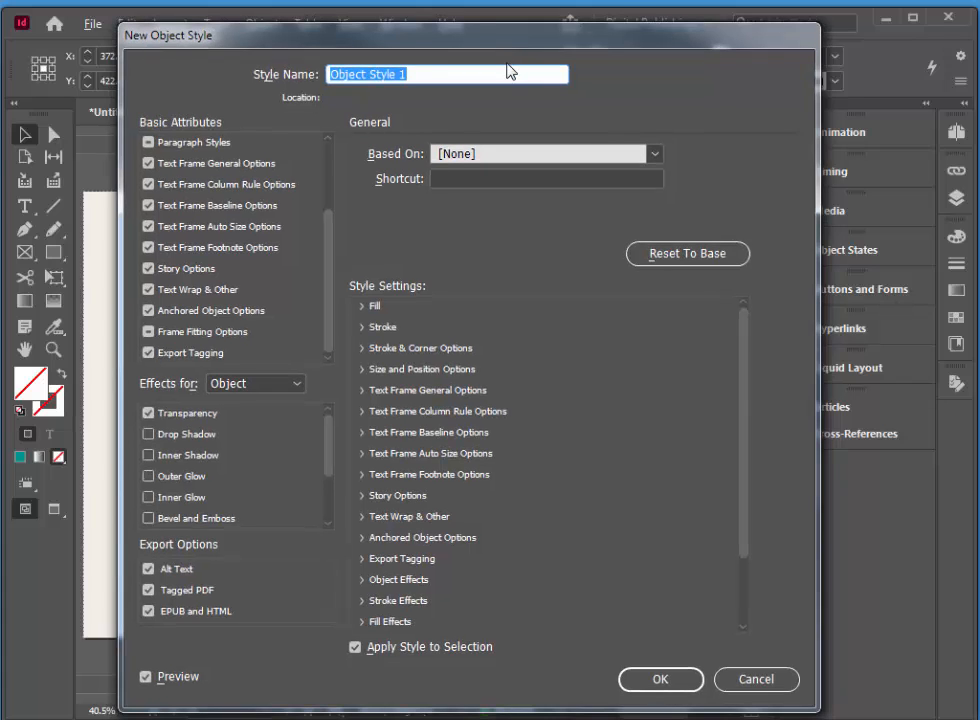
type("Brek")
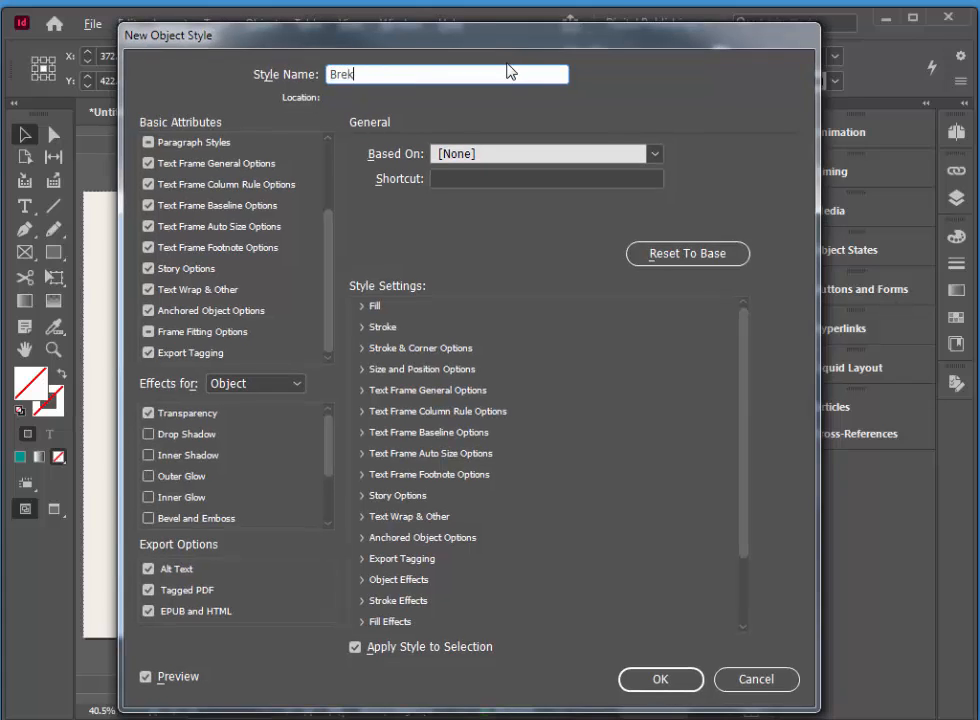
key("BackSpace")
type("ak Graphic")
Step: Set the style to ignore fill, stroke, corner, size and text frame general, column rule, baseline and auto size options, and include Paragraph Styles
left_click_drag(333, 254, 347, 190)
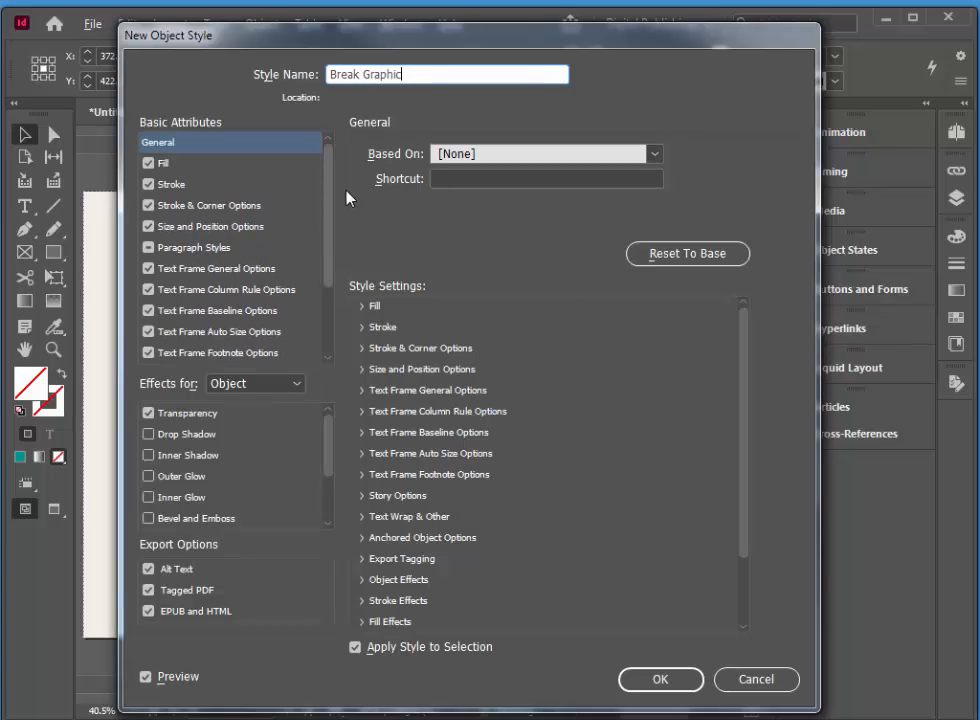
left_click(148, 164)
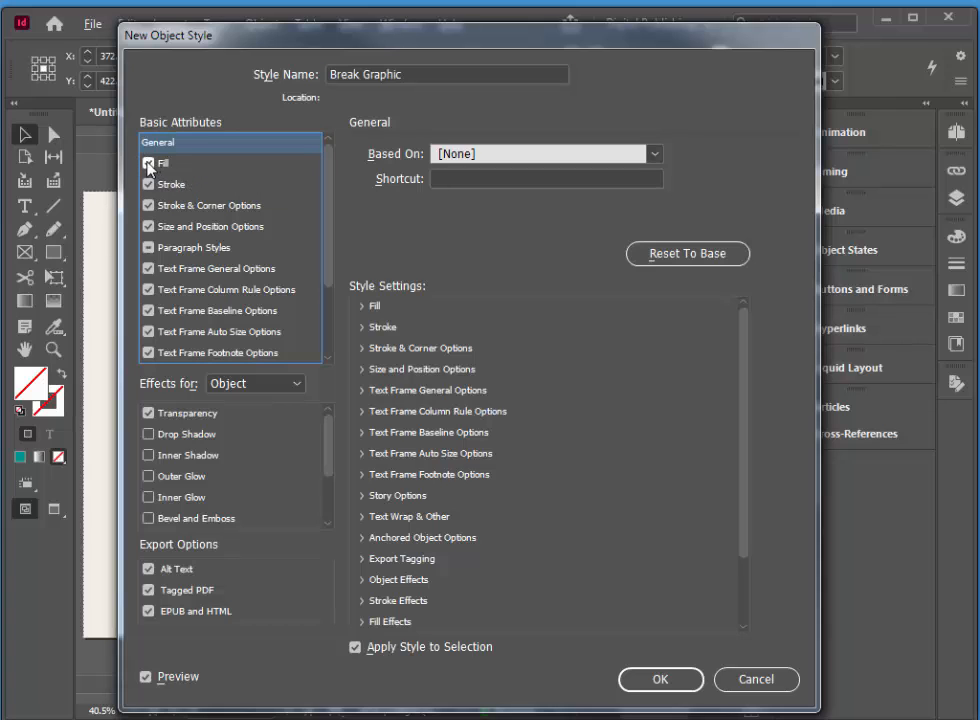
left_click(148, 184)
left_click(149, 206)
left_click(149, 312)
left_click(149, 331)
Step: Set the style to ignore Text Frame Footnote, Story, Text Wrap & Other and Anchored Object Options, plus the Transparency effect
left_click_drag(329, 262, 331, 347)
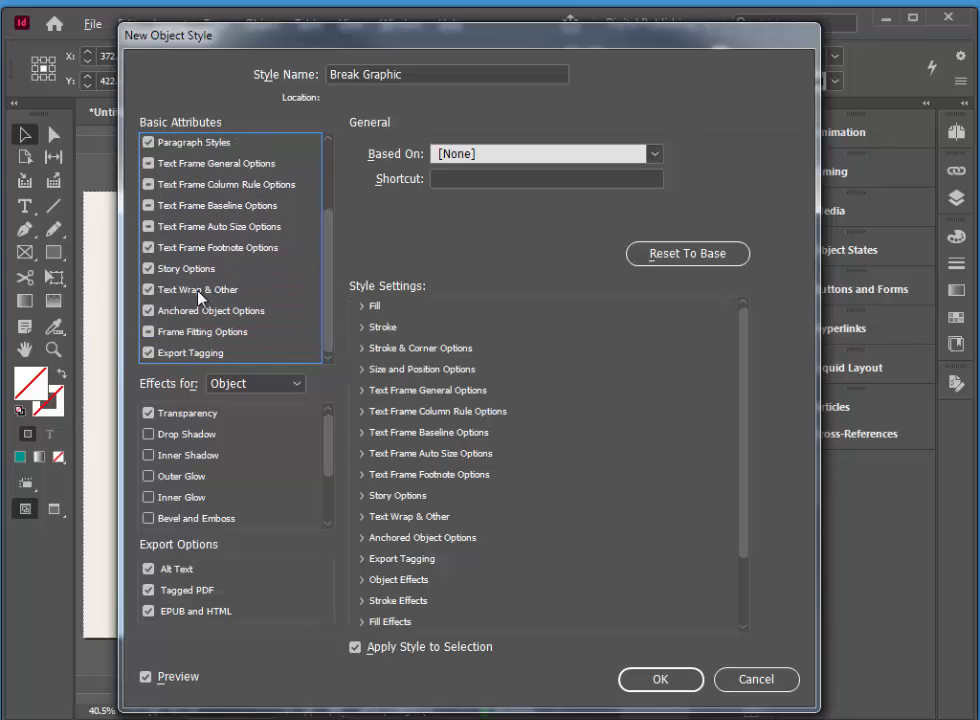
left_click(149, 269)
left_click(149, 290)
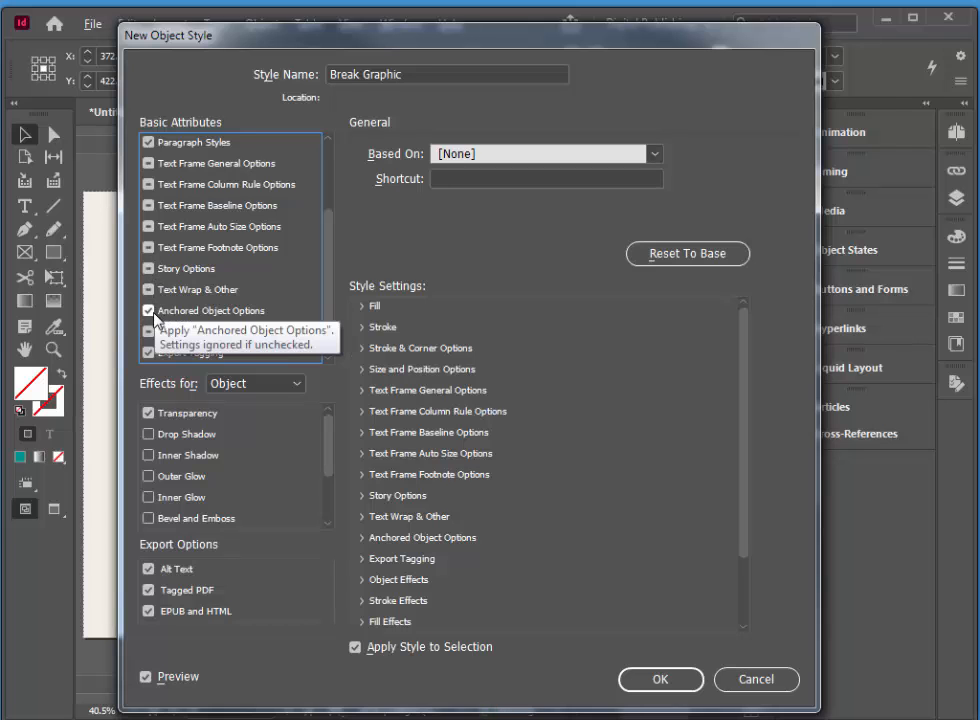
left_click(149, 311)
left_click(149, 332)
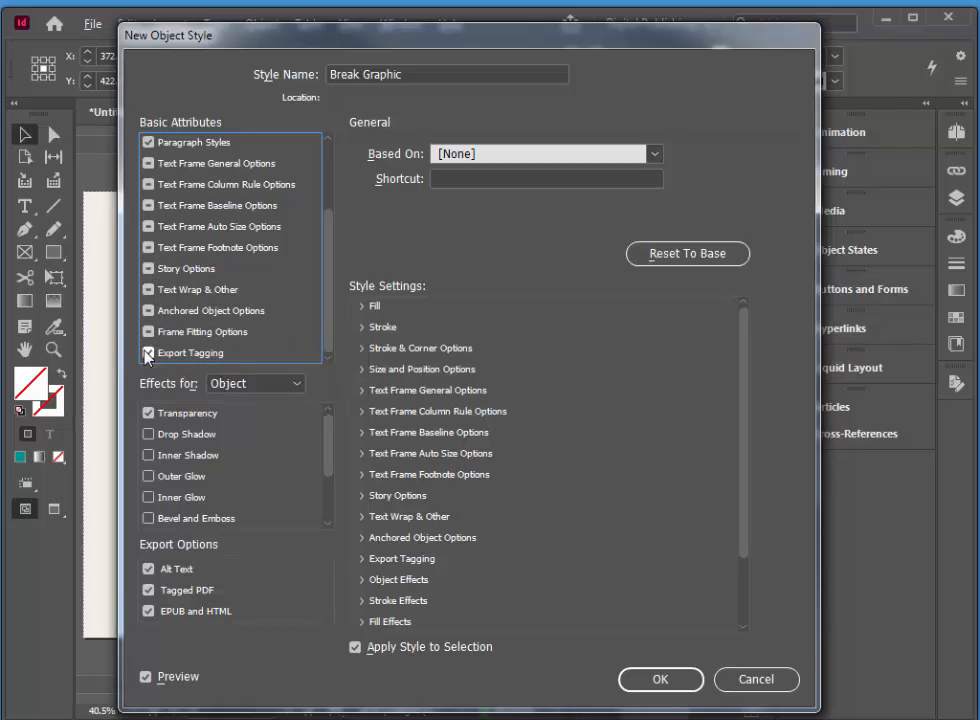
left_click_drag(328, 332, 322, 205)
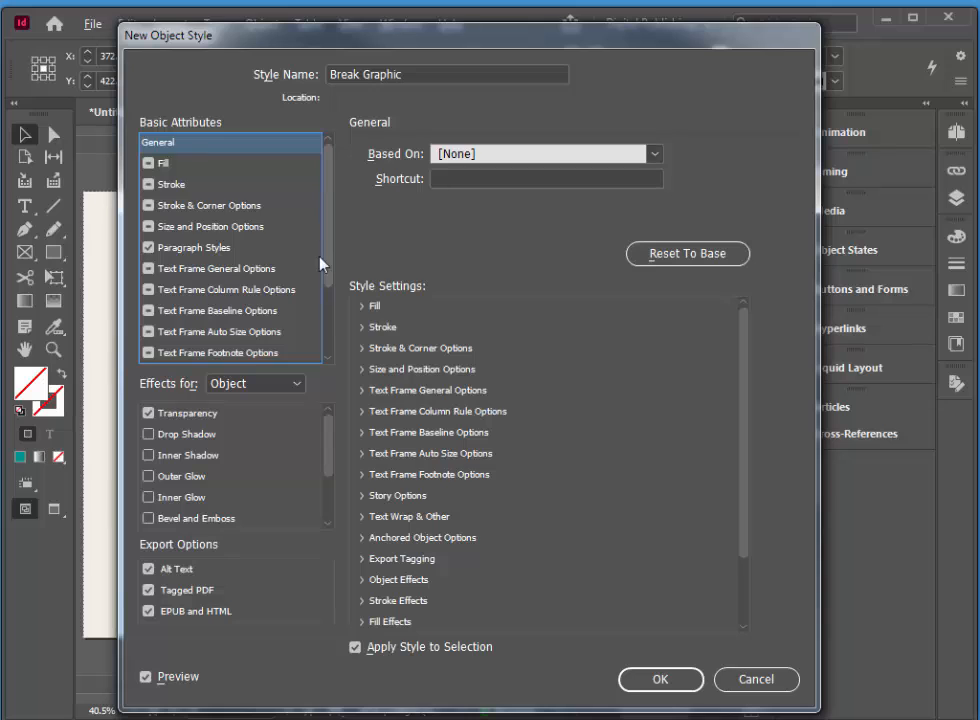
scroll(320, 263, "down", 2)
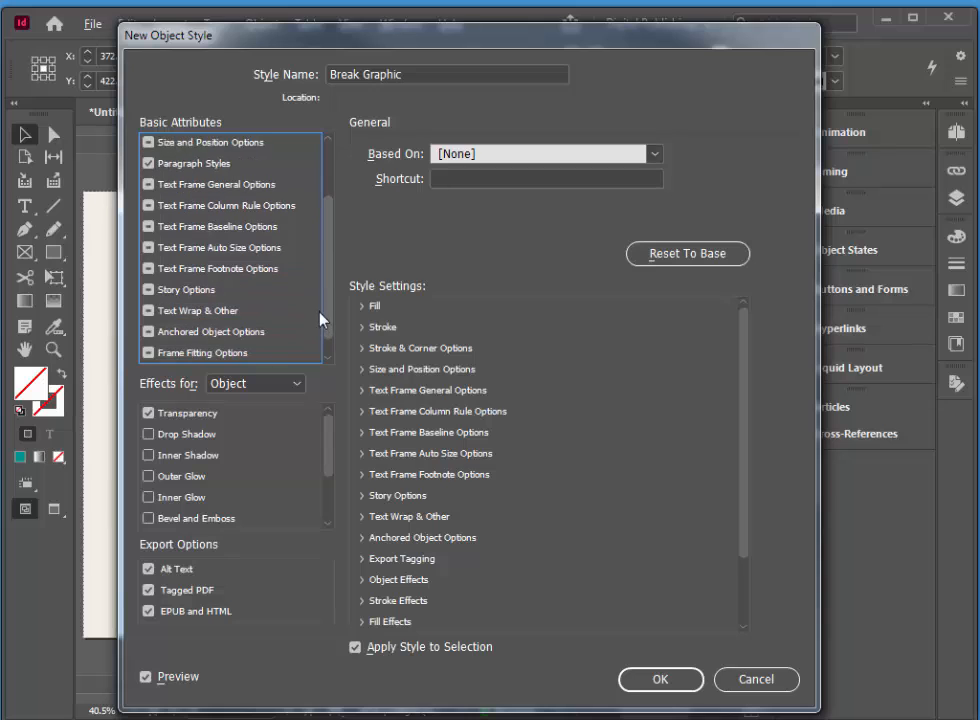
left_click(149, 413)
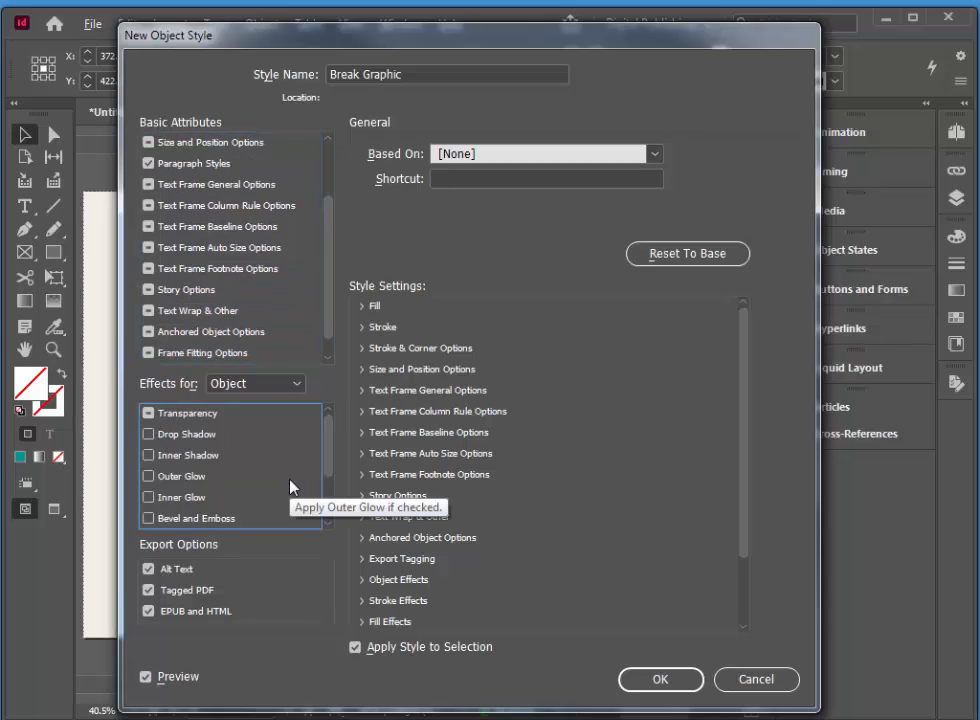
Step: Give the style a custom EPUB and HTML layout with a page break before the image, and include Size and Position Options
left_click(211, 612)
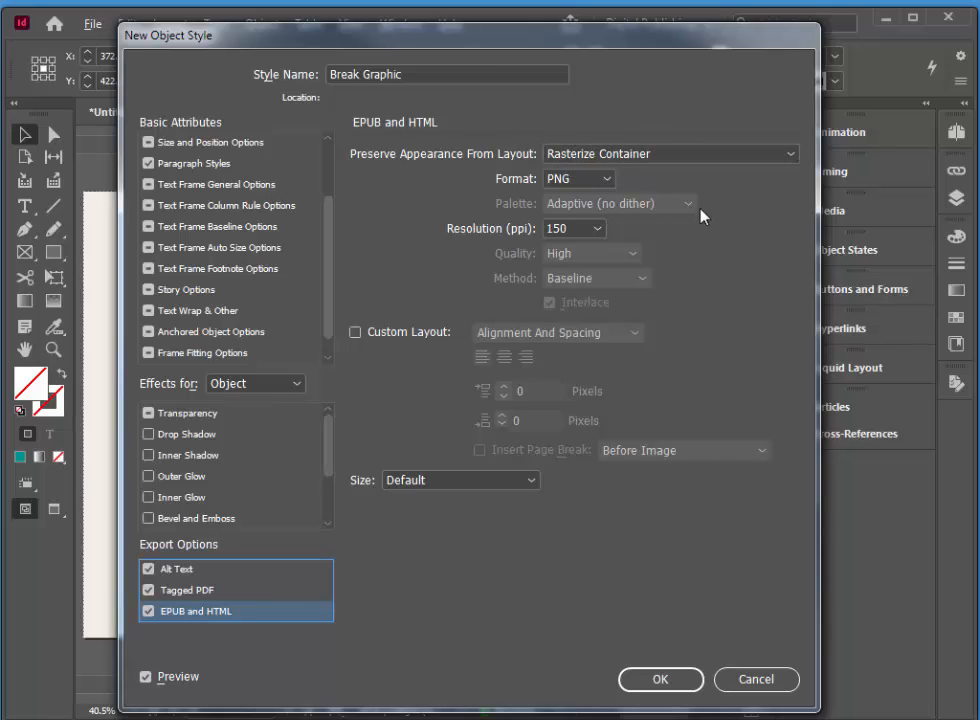
left_click(358, 333)
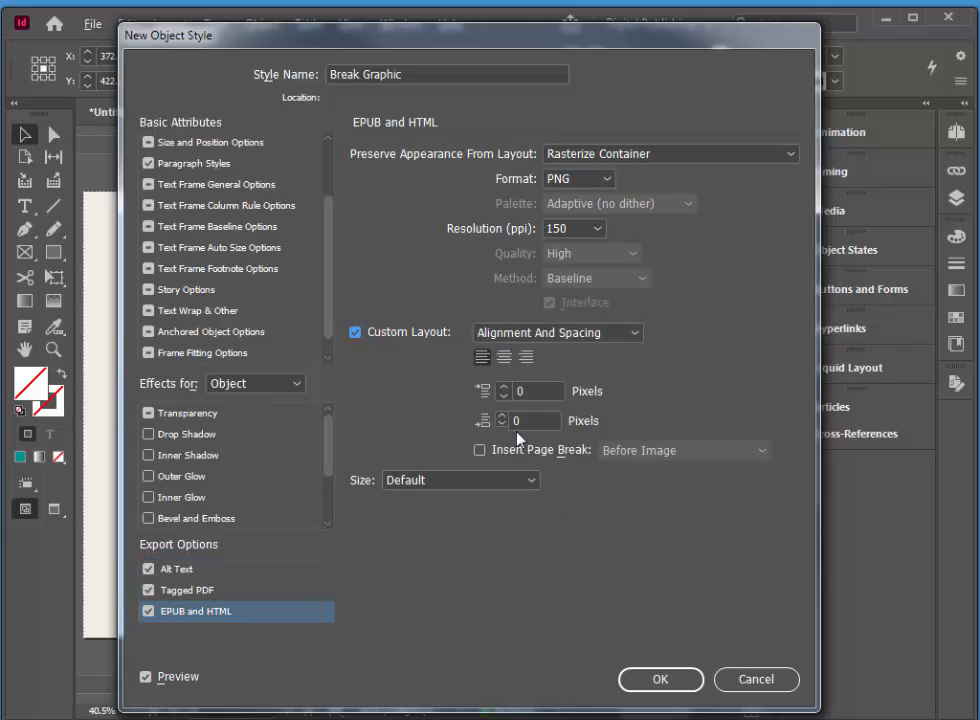
left_click(480, 451)
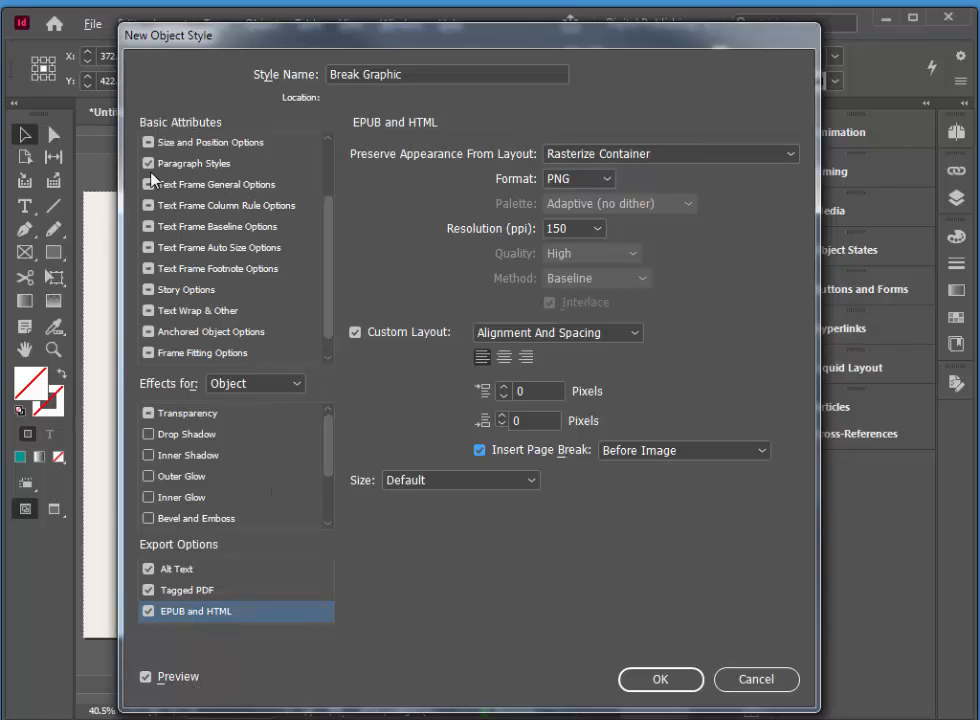
left_click(197, 145)
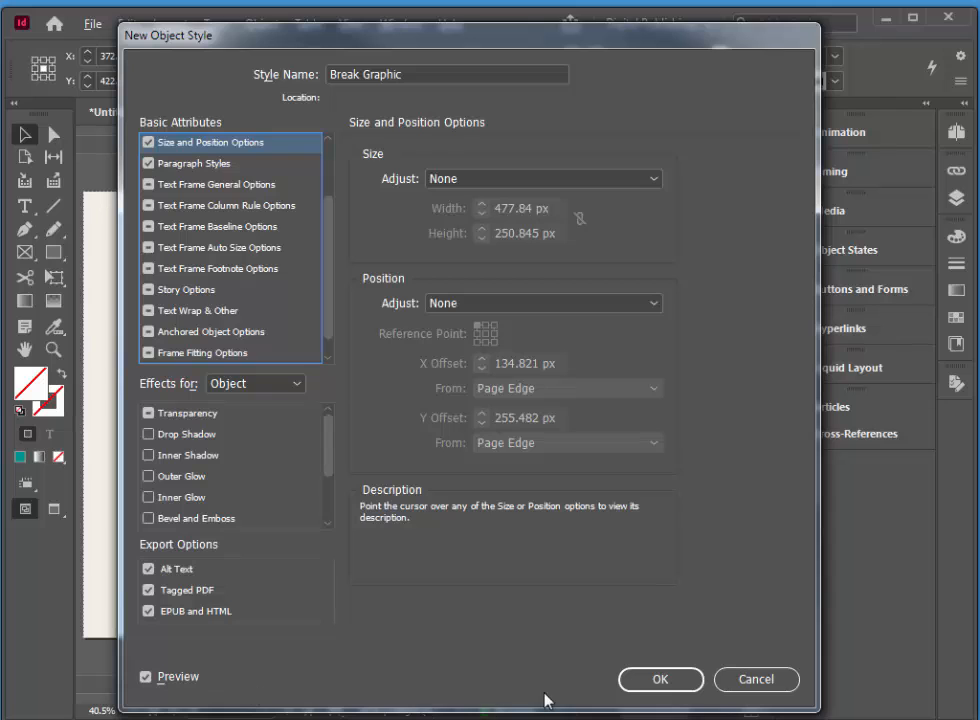
left_click(658, 680)
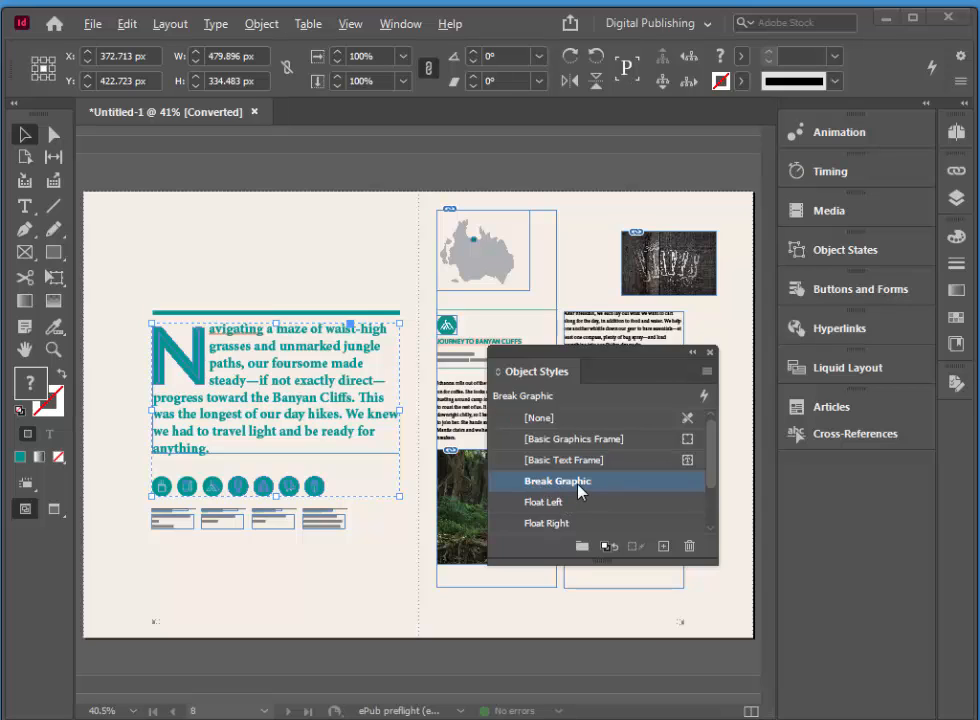
Step: Check the intro group's object style and apply the Break Graphic style to the map on page 9
left_click(324, 241)
left_click(300, 378)
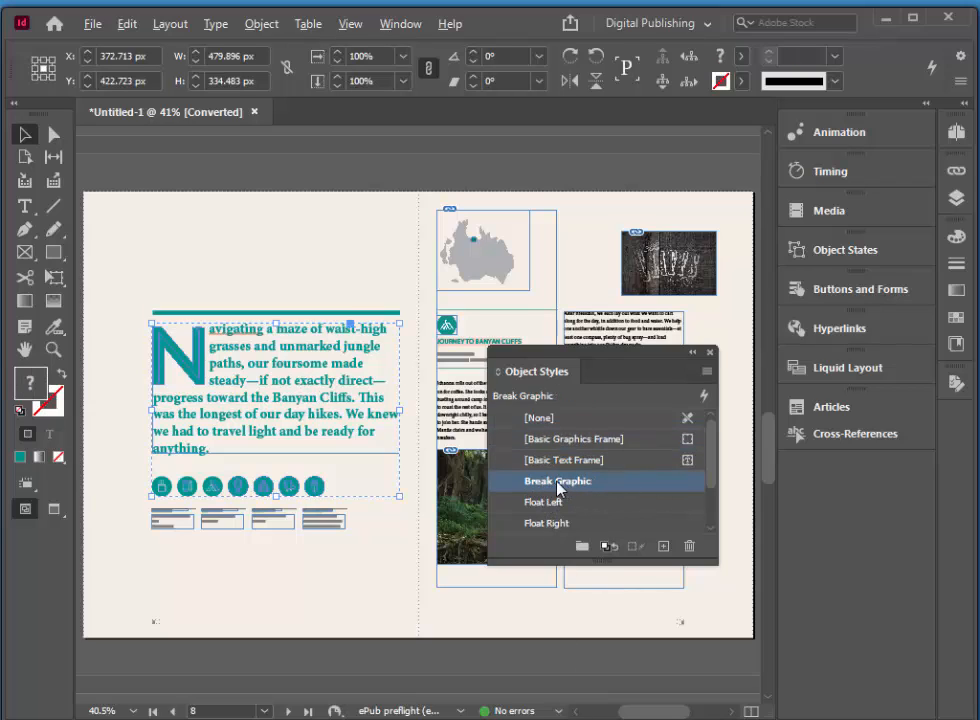
left_click(477, 270)
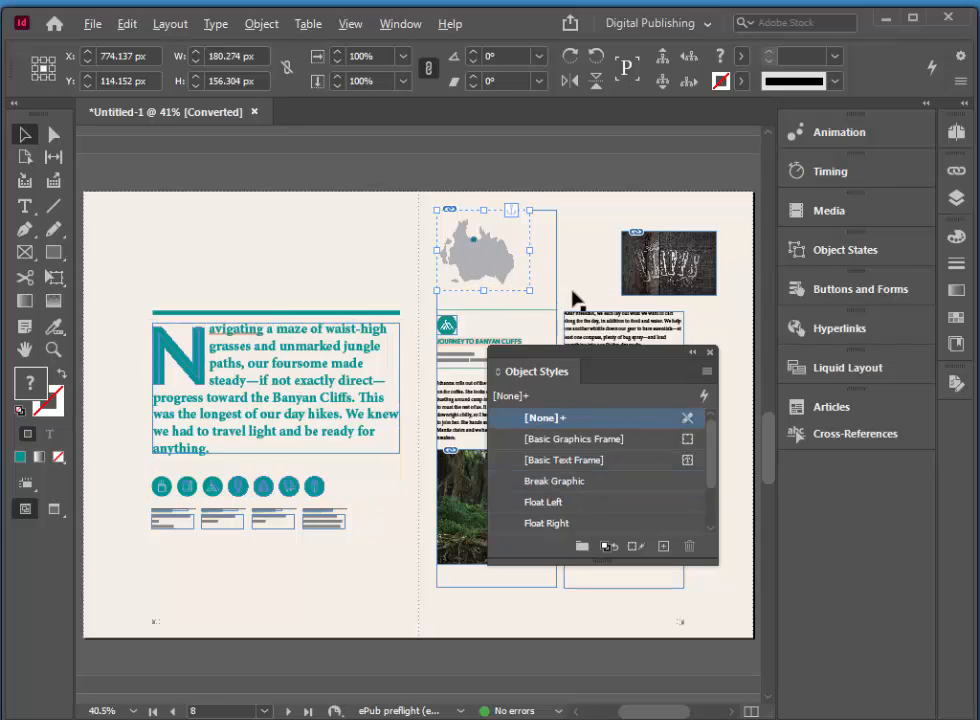
left_click(553, 481)
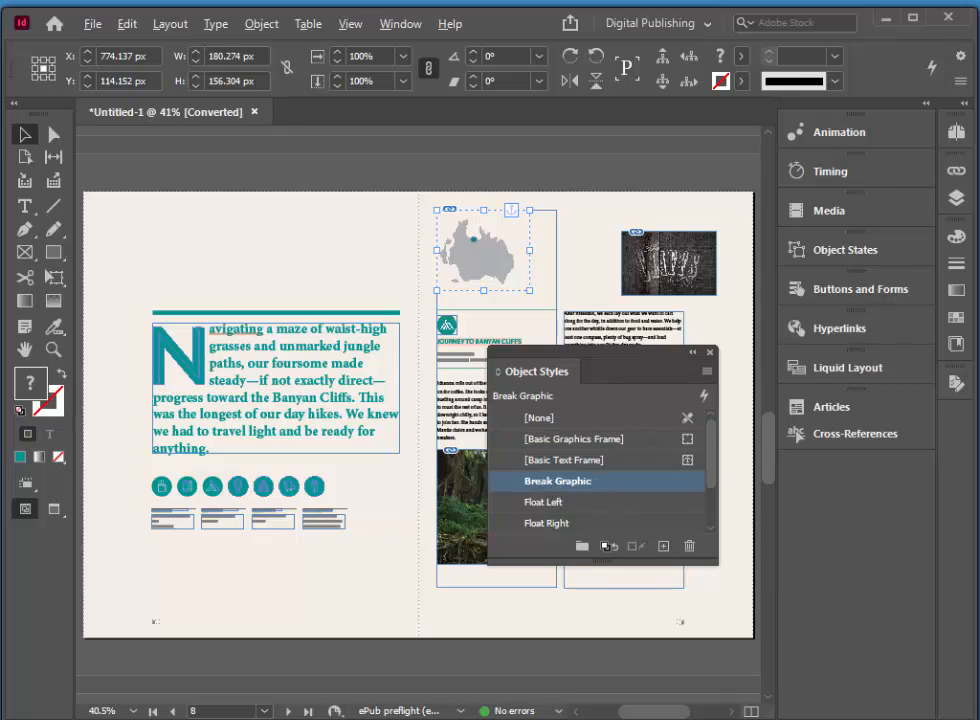
Step: Apply the Break Graphic object style to the "Half a mile out" pull quote on page 10
left_click(289, 713)
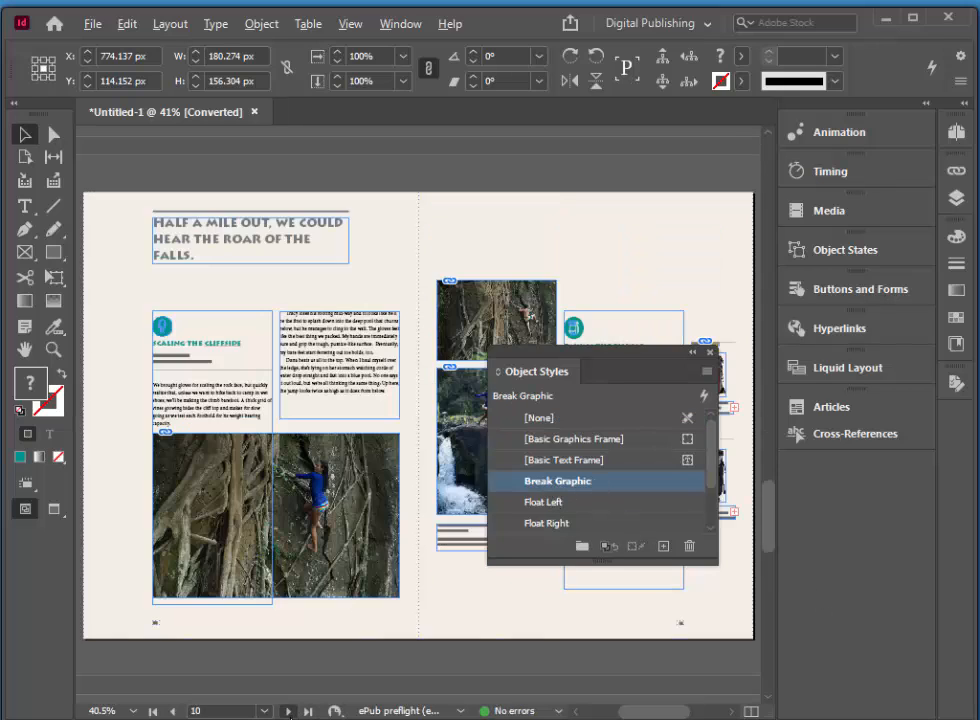
left_click(236, 247)
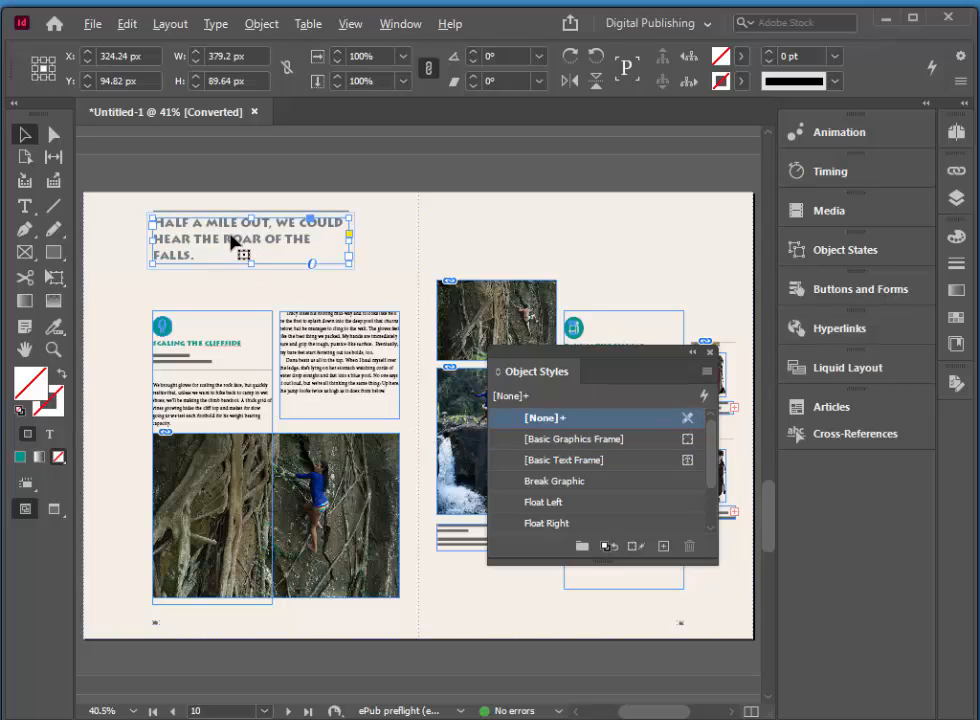
left_click(405, 247)
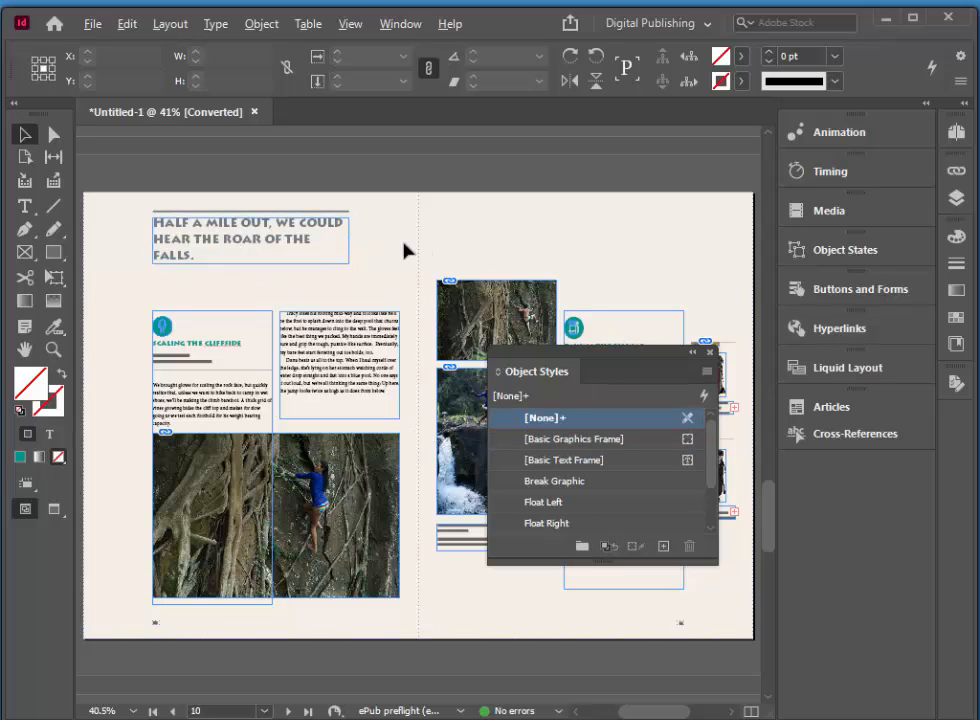
left_click(292, 245)
left_click(558, 488)
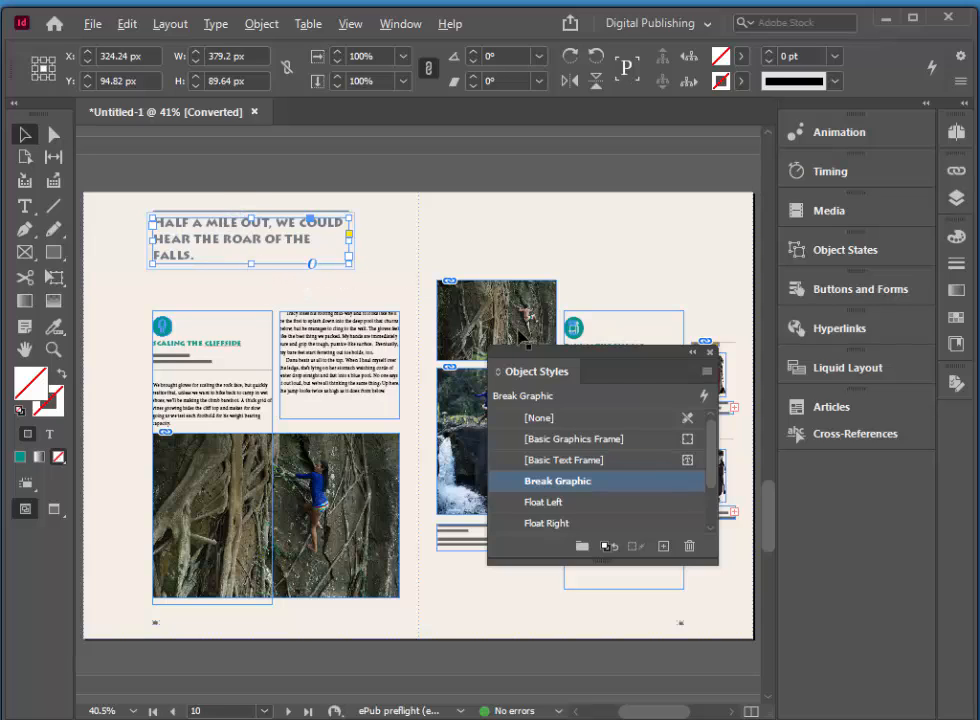
Step: Apply the Break Graphic object style to the icon group above the "Taking the Plunge" heading on page 11
left_click(575, 330)
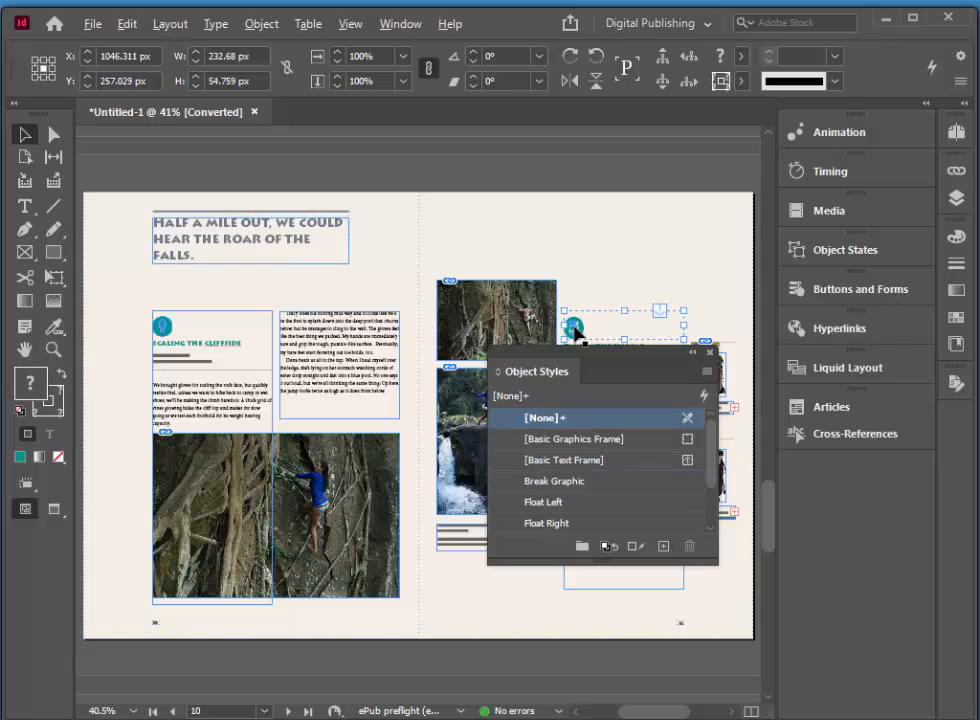
left_click(564, 482)
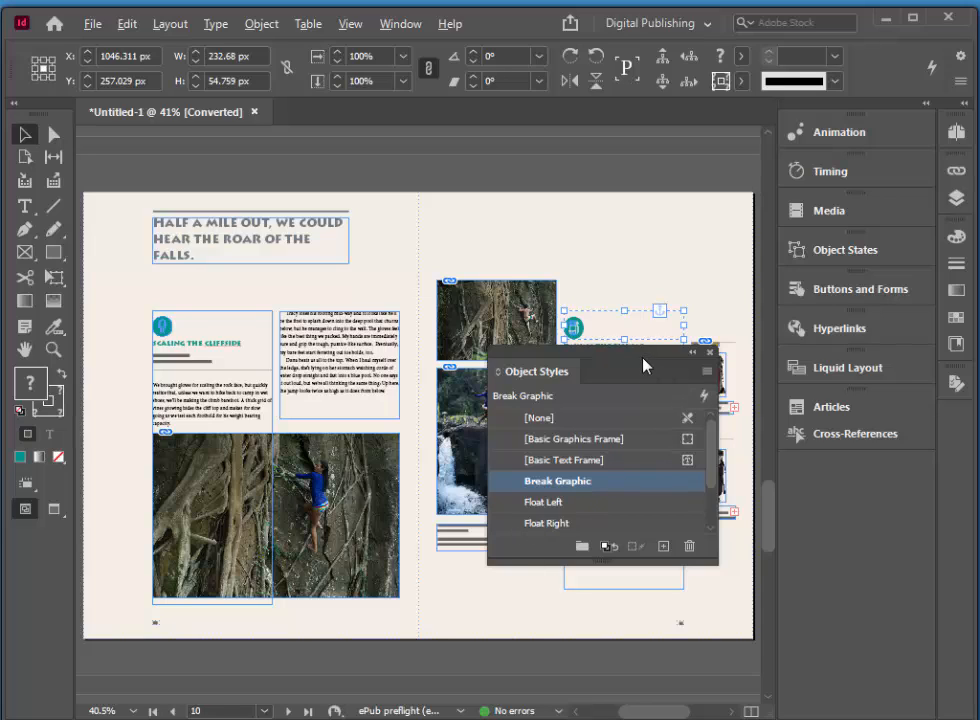
left_click(458, 231)
left_click(710, 353)
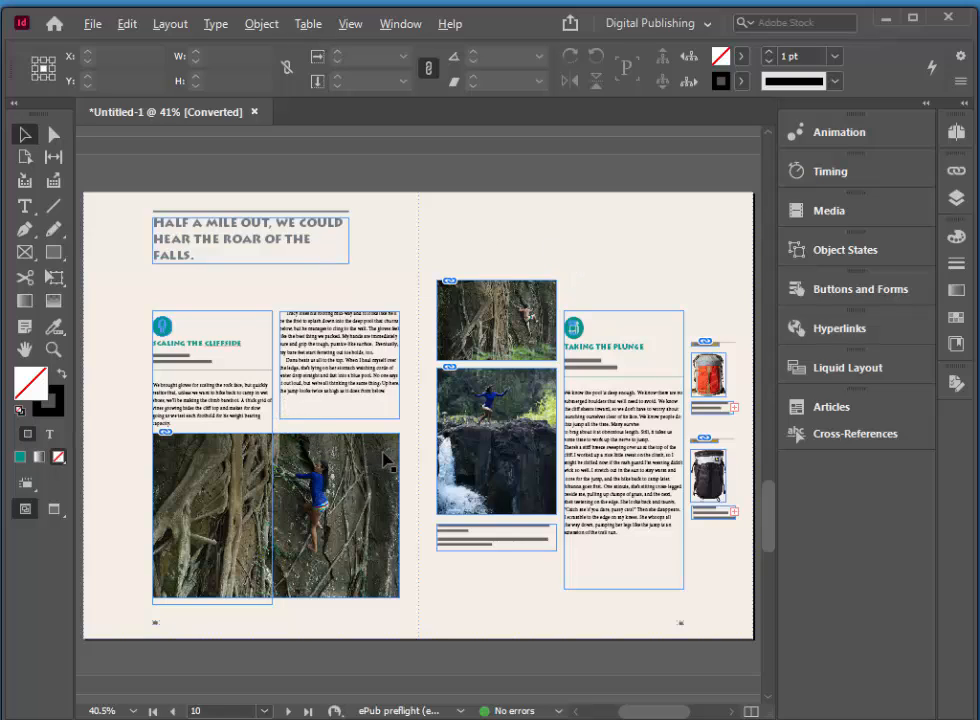
Step: Check the item order of the Travel Guide article
left_click(810, 409)
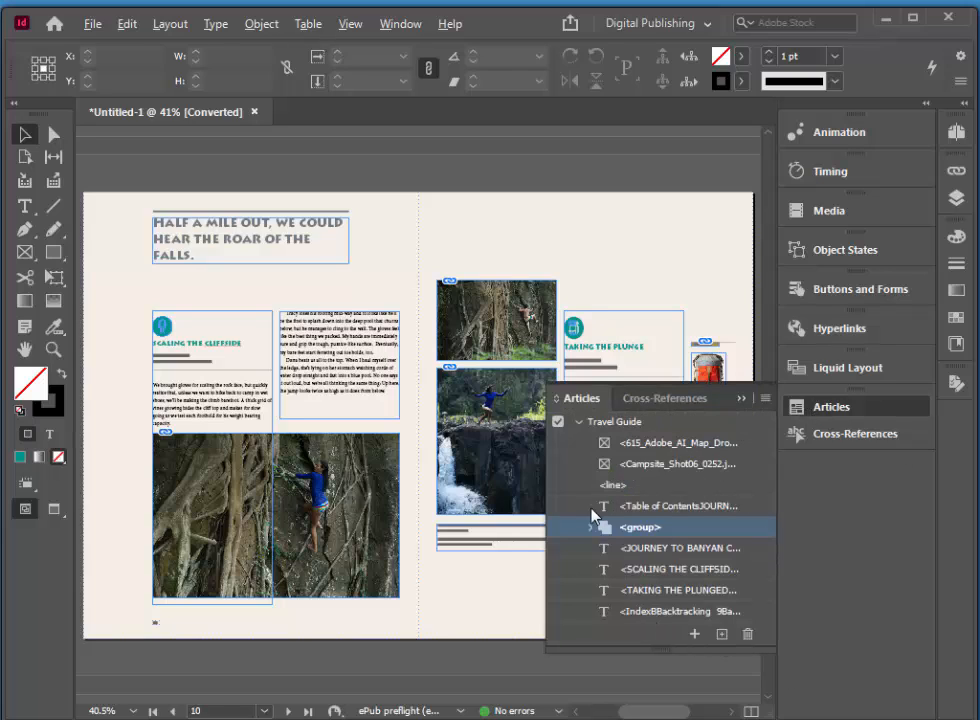
left_click(741, 400)
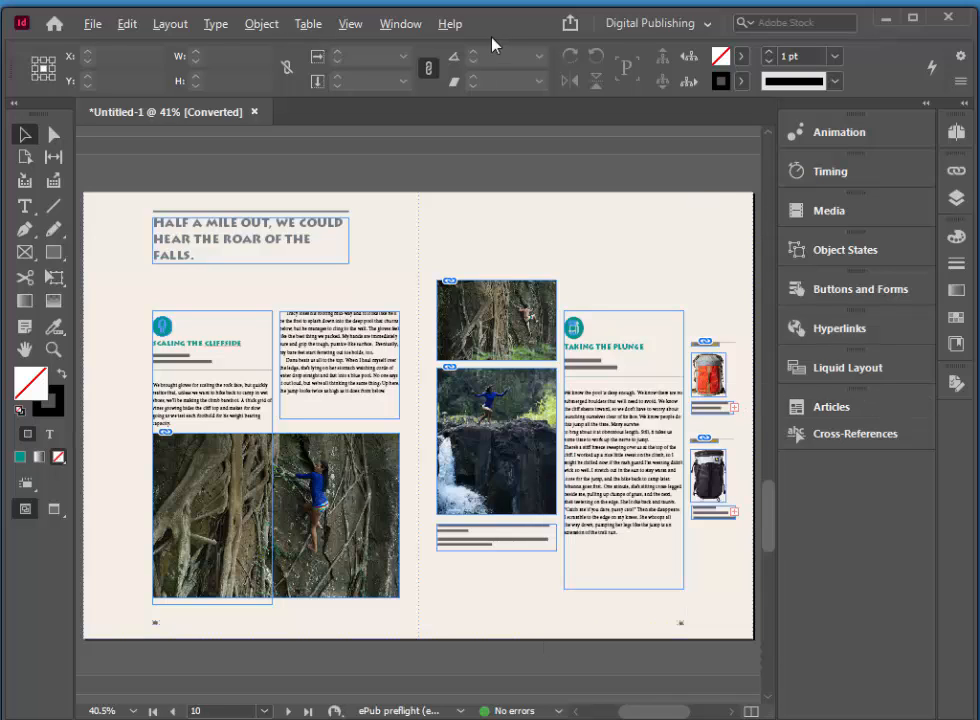
Step: Save the document as My Cliffs Tour Guide.indd in the Lesson07 folder
left_click(92, 24)
left_click(122, 159)
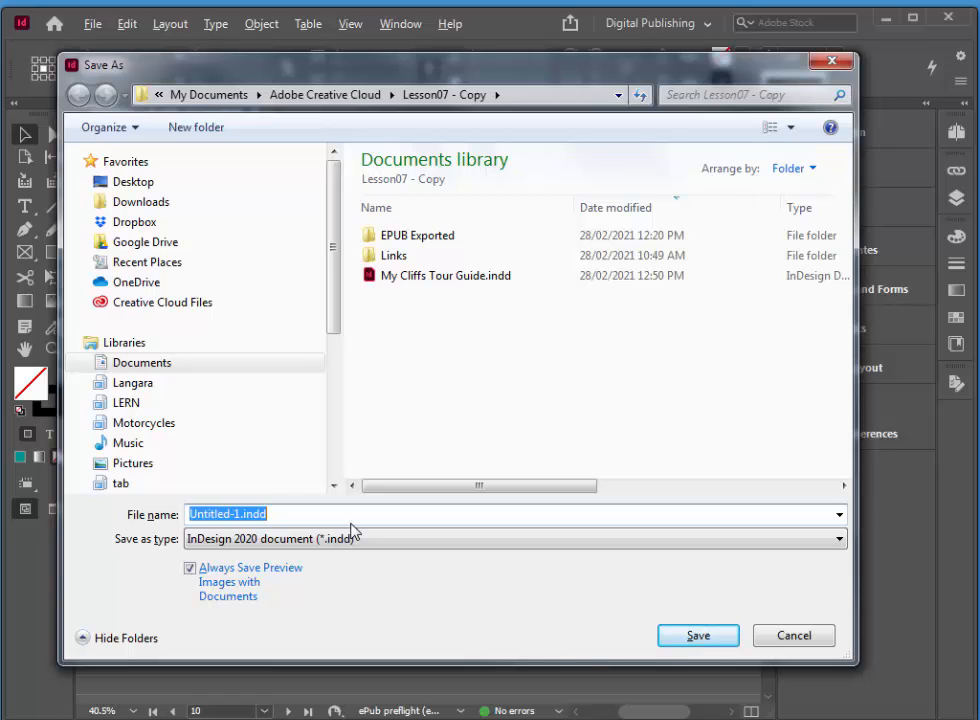
type("My")
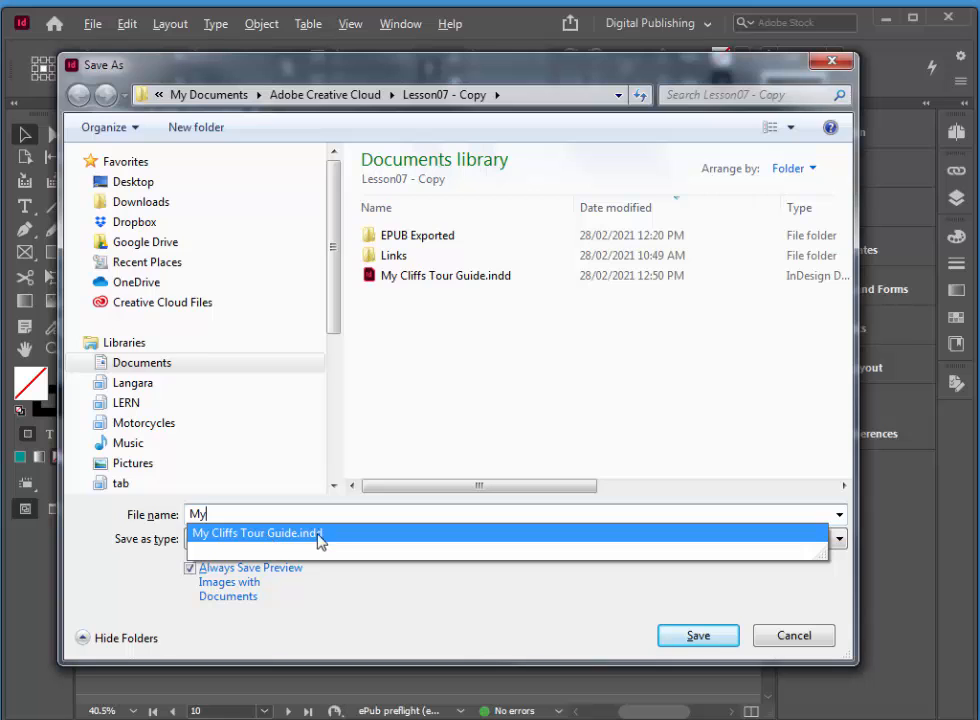
left_click(318, 540)
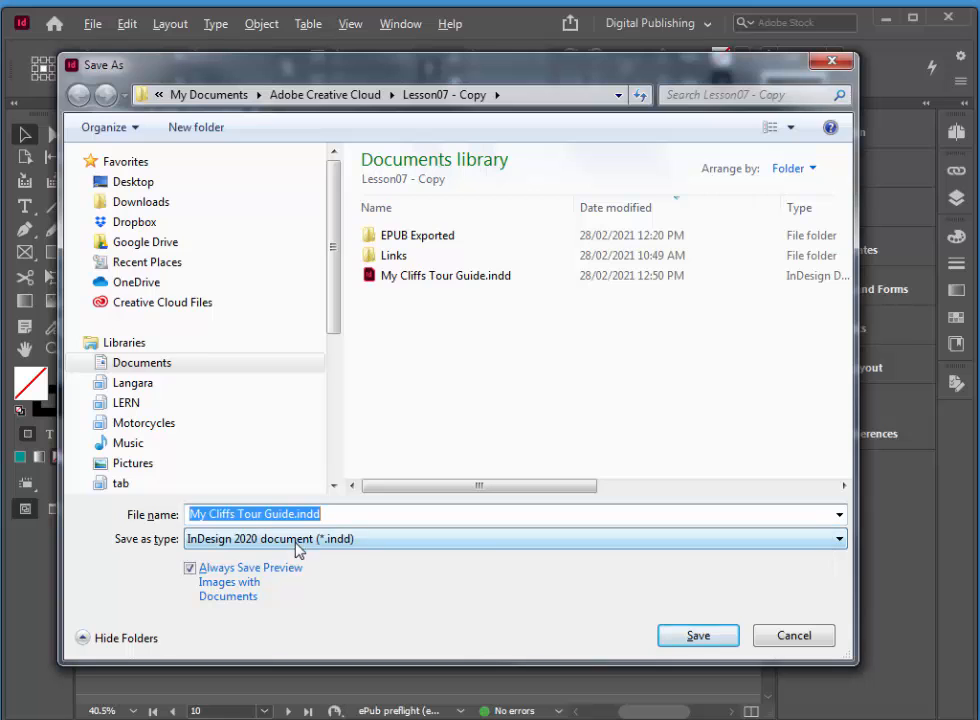
left_click(325, 95)
double_click(426, 257)
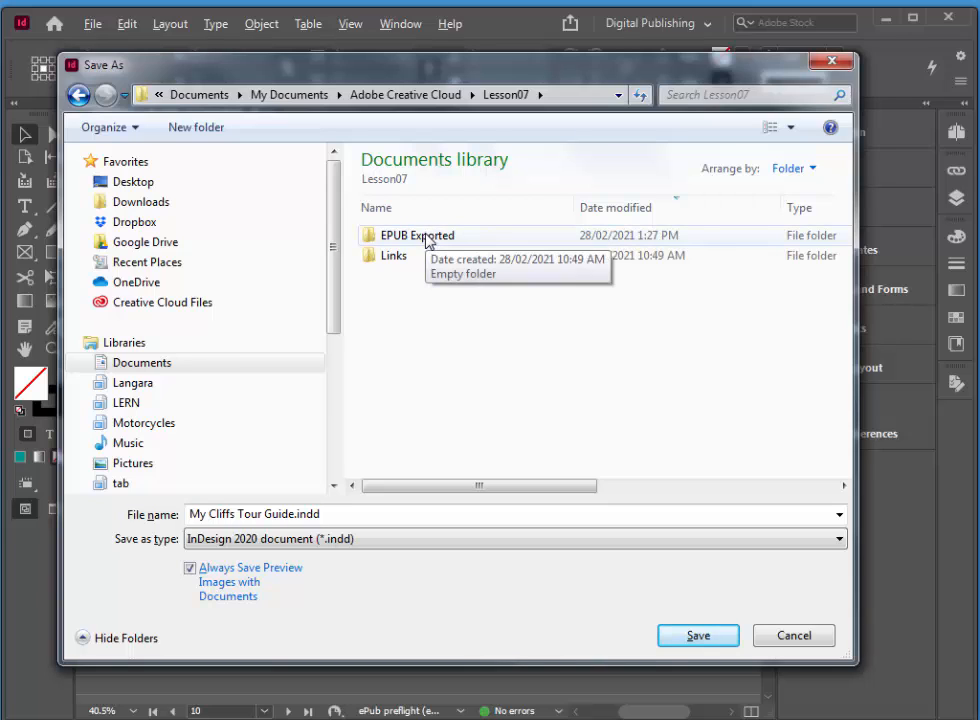
double_click(428, 242)
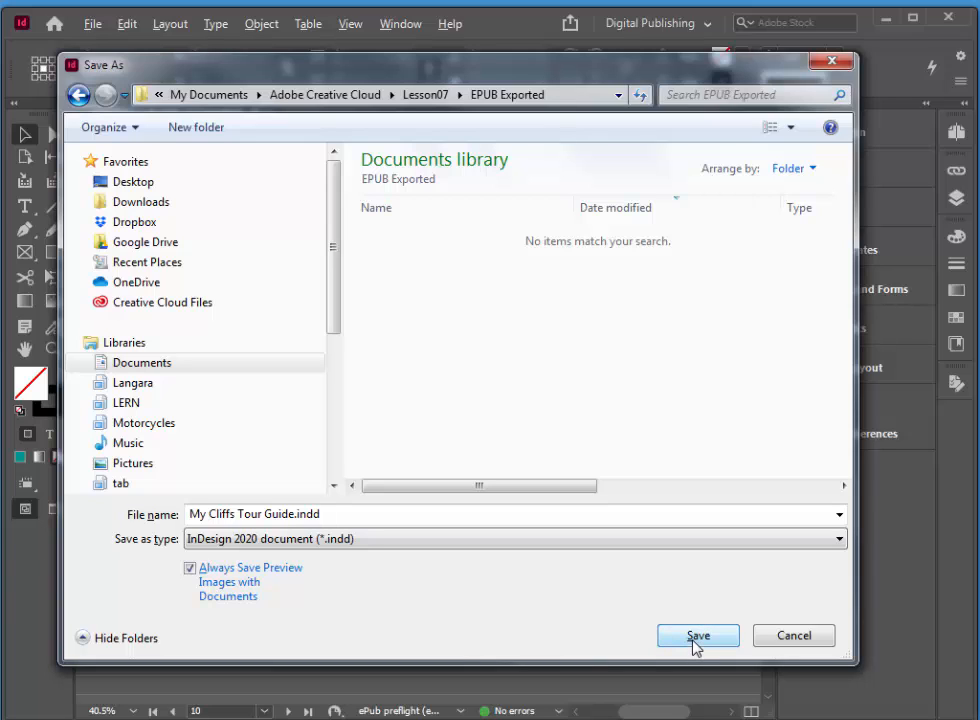
left_click(440, 94)
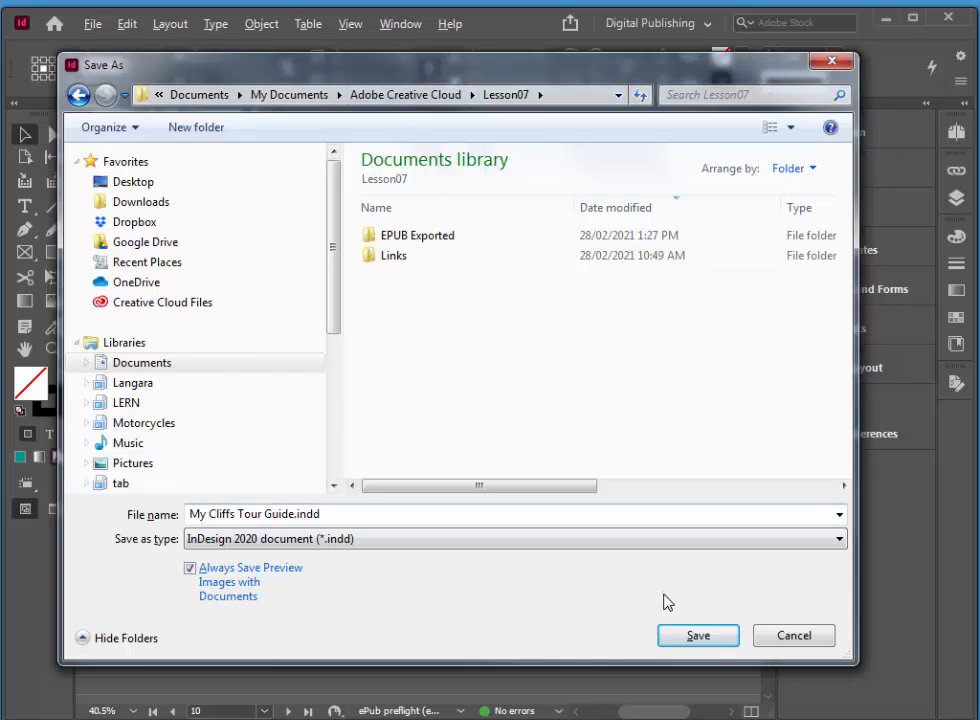
left_click(694, 635)
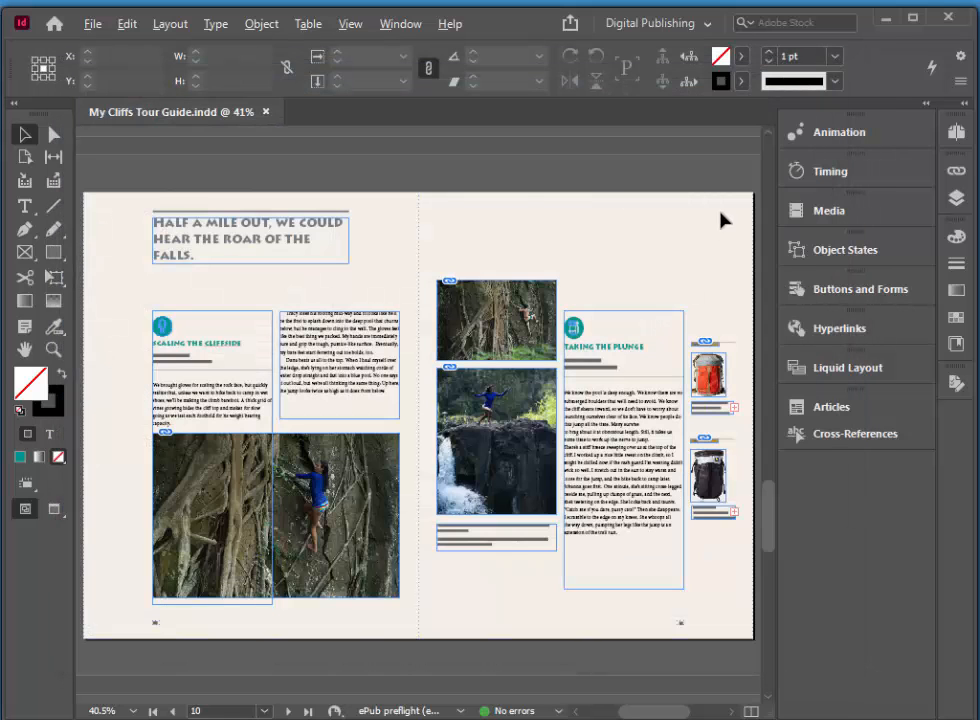
Step: Start exporting the document as EPUB (Reflowable) under the name My Cliffs Tour Guide 1.epub in the EPUB Exported folder
left_click(91, 25)
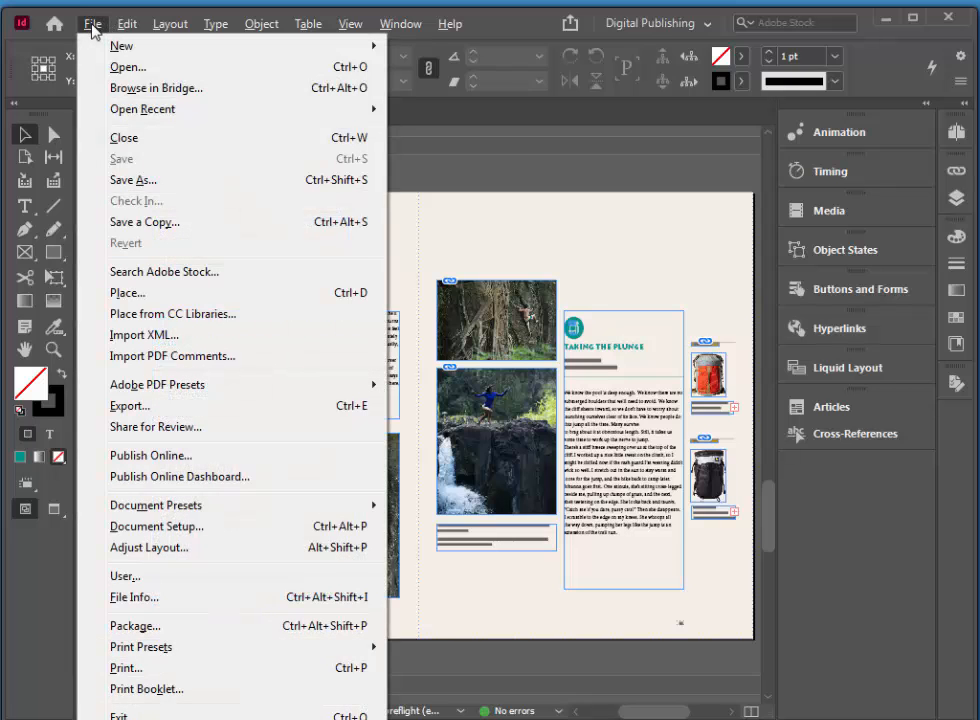
left_click(129, 408)
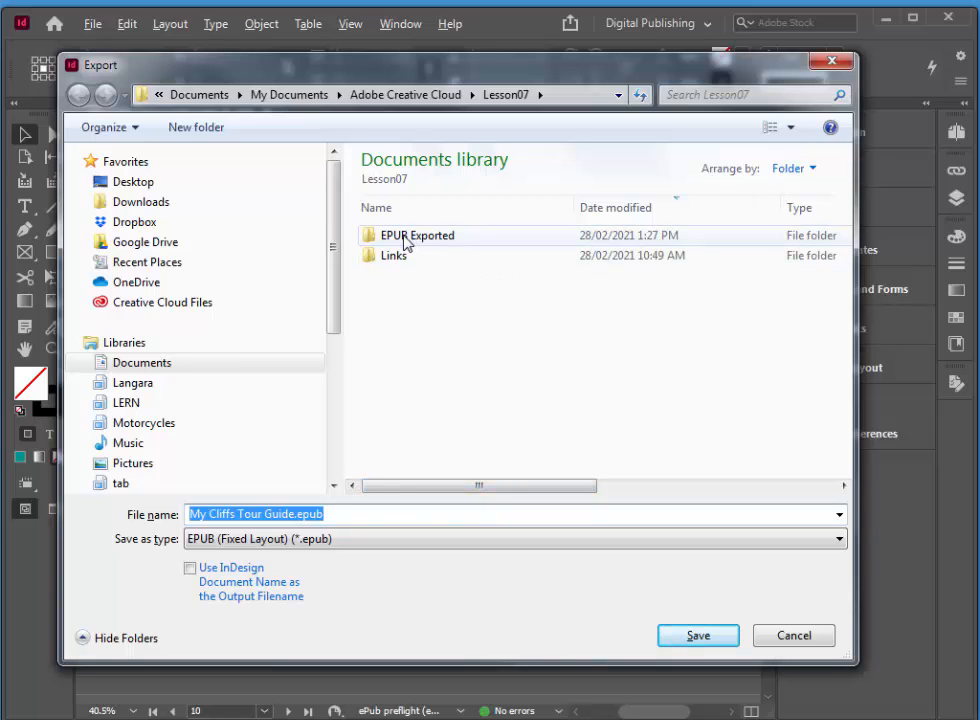
double_click(404, 240)
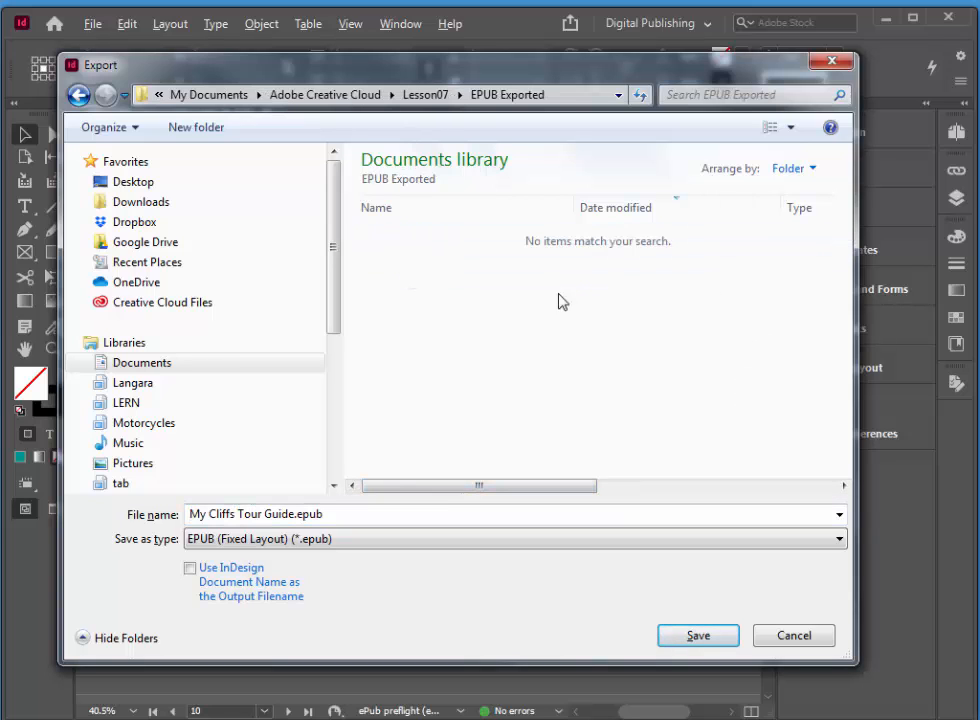
triple_click(293, 513)
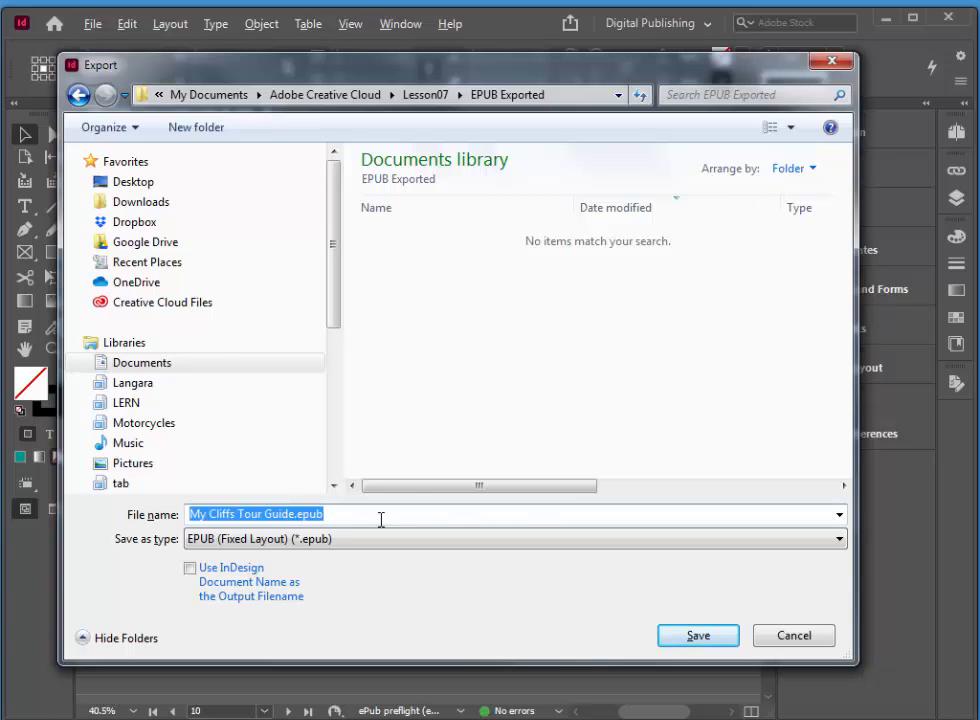
left_click(297, 513)
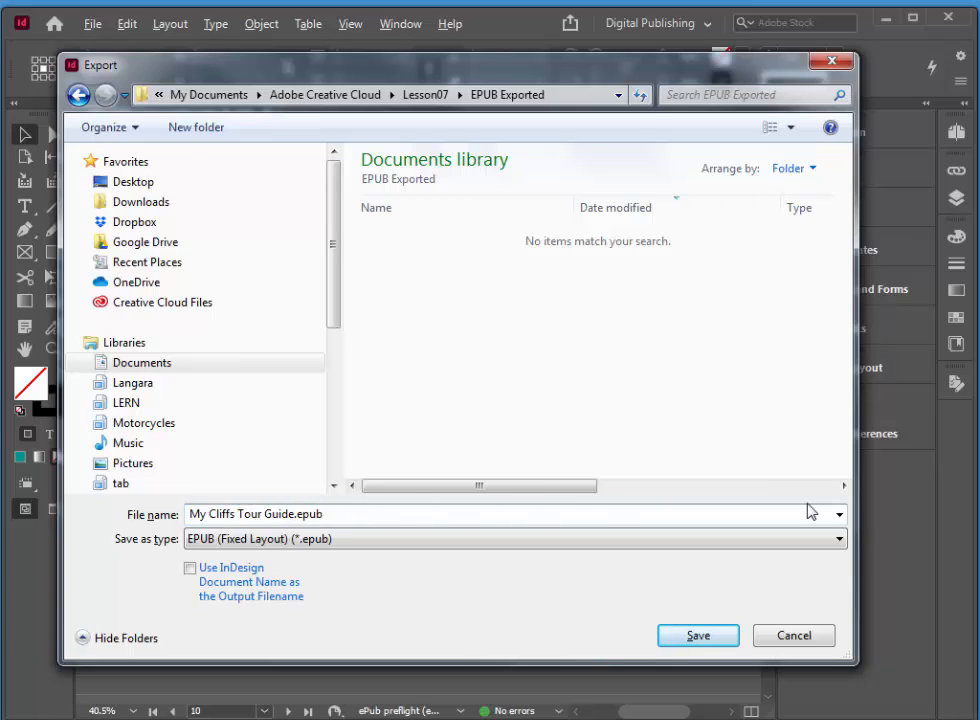
type("1")
left_click(215, 540)
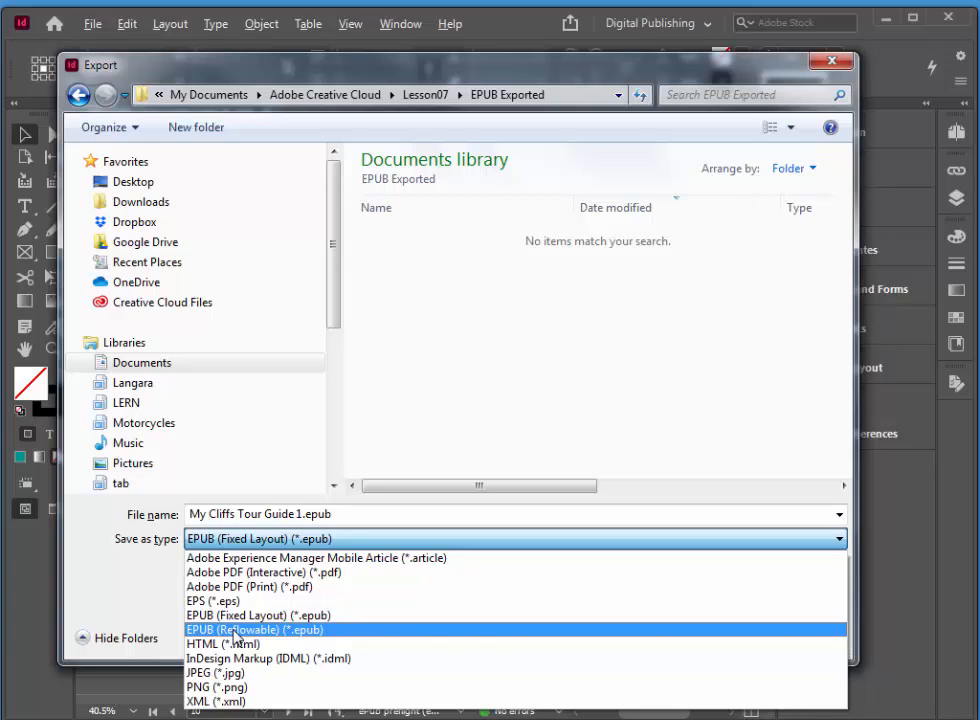
left_click(236, 630)
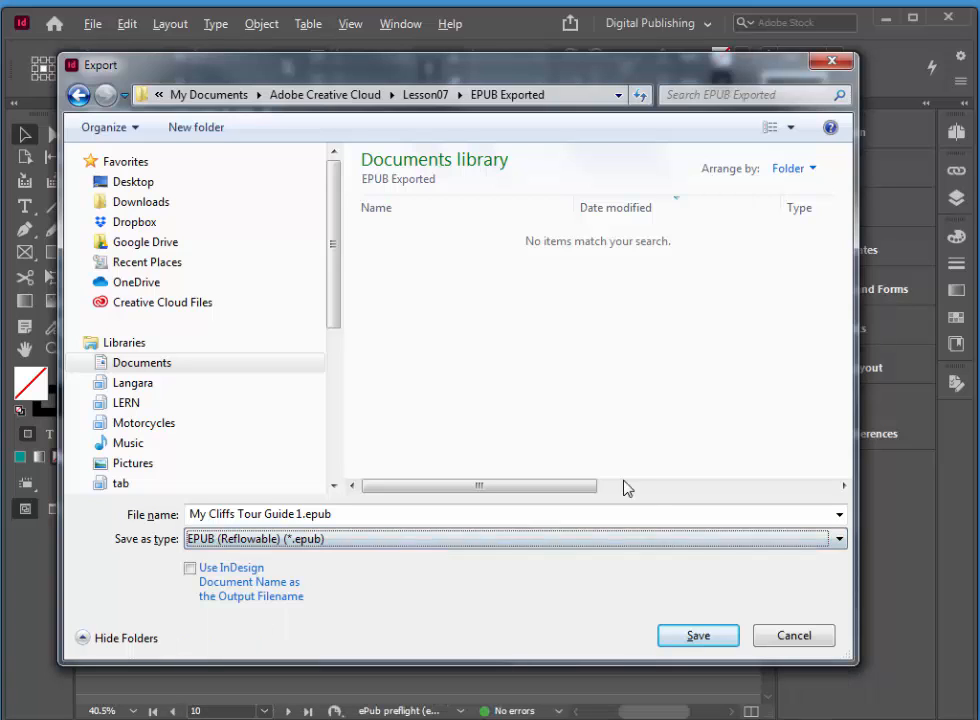
left_click(700, 637)
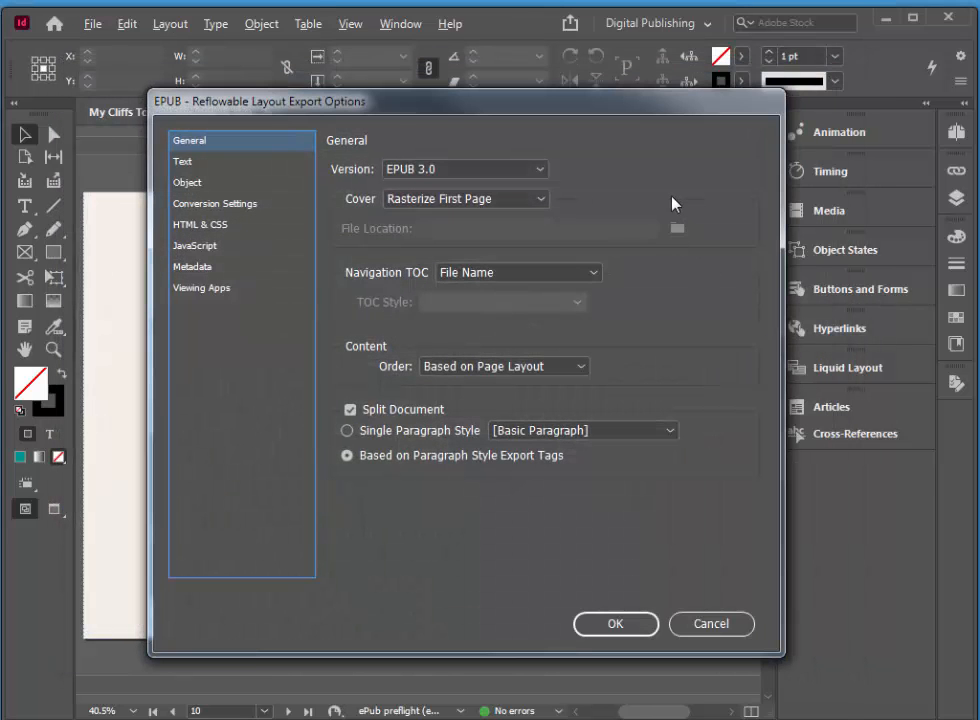
Step: Set all four EPUB page margins to 36 pixels in the HTML & CSS export options
left_click(189, 225)
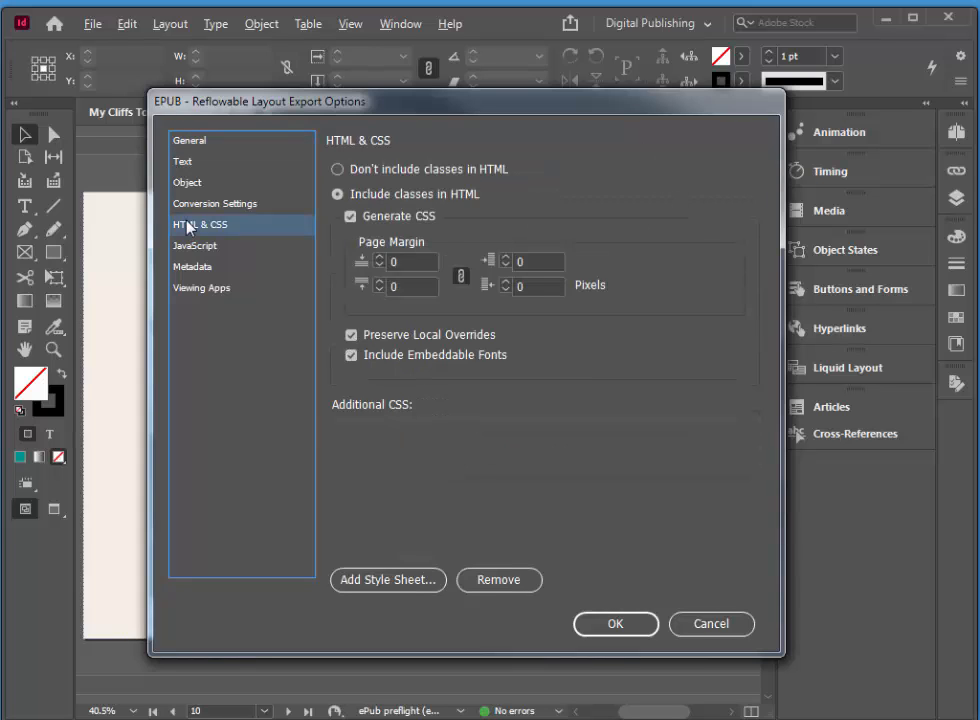
double_click(393, 261)
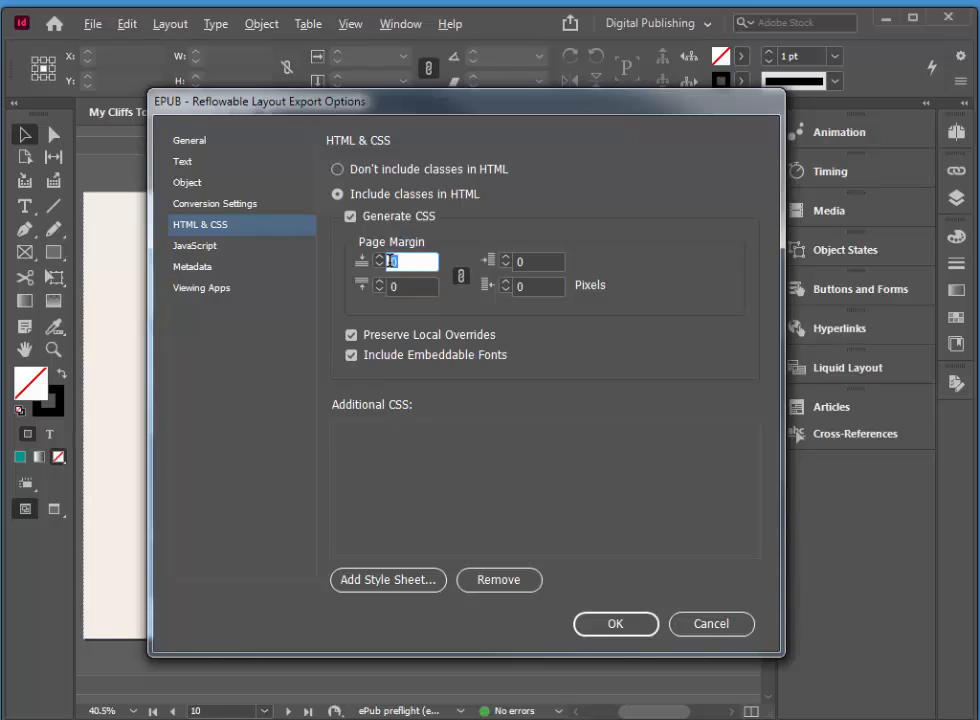
type("36")
key("Tab")
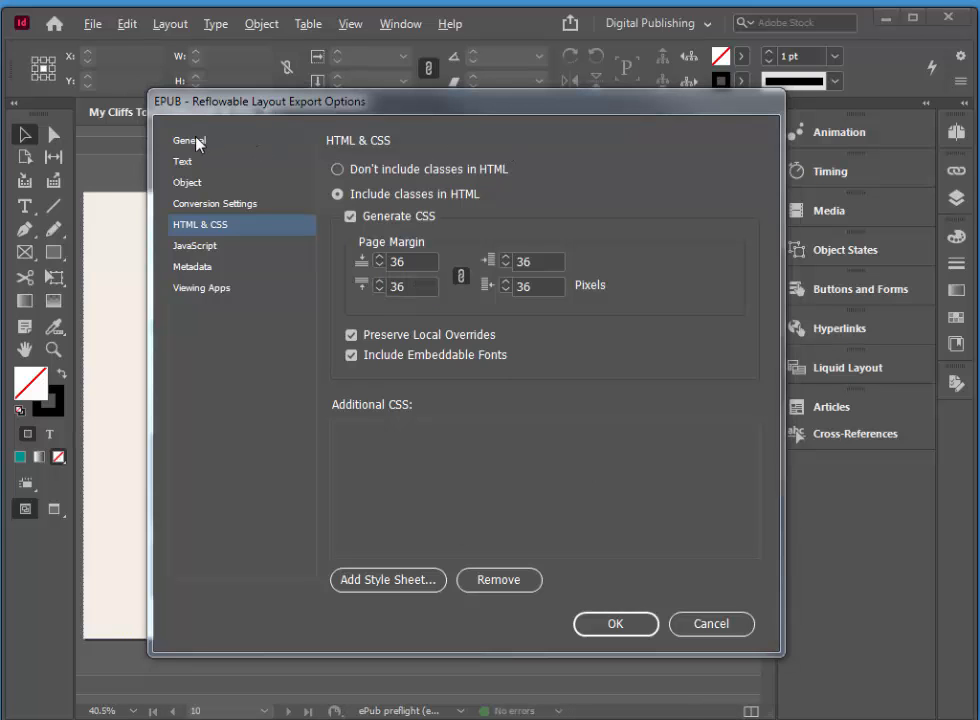
Step: Set the content order to Same as Articles Panel and complete the EPUB export
left_click(196, 145)
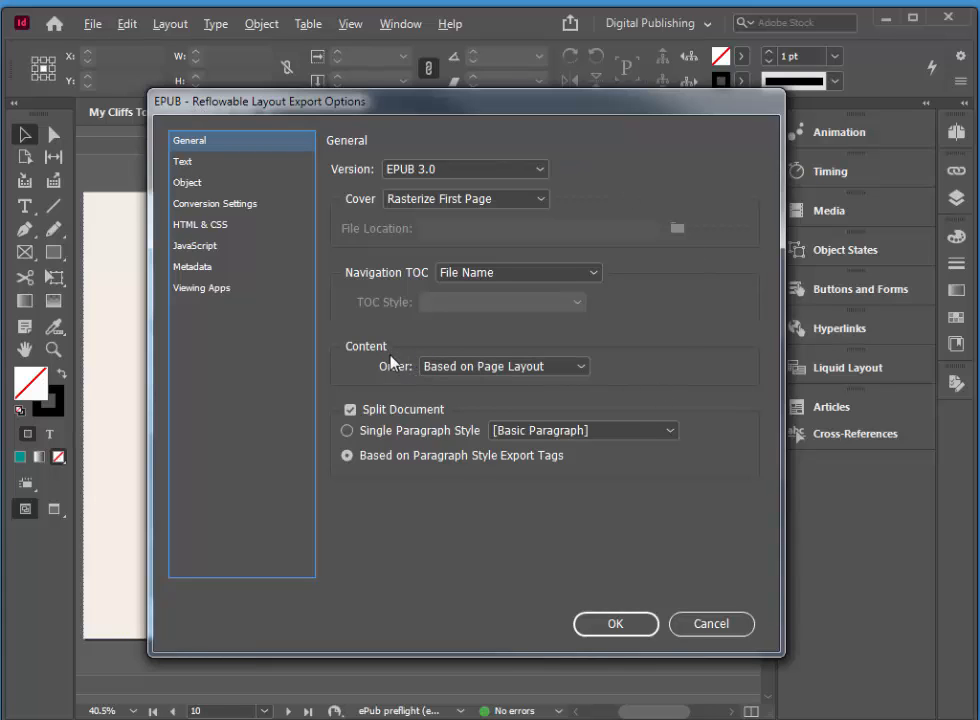
left_click(583, 368)
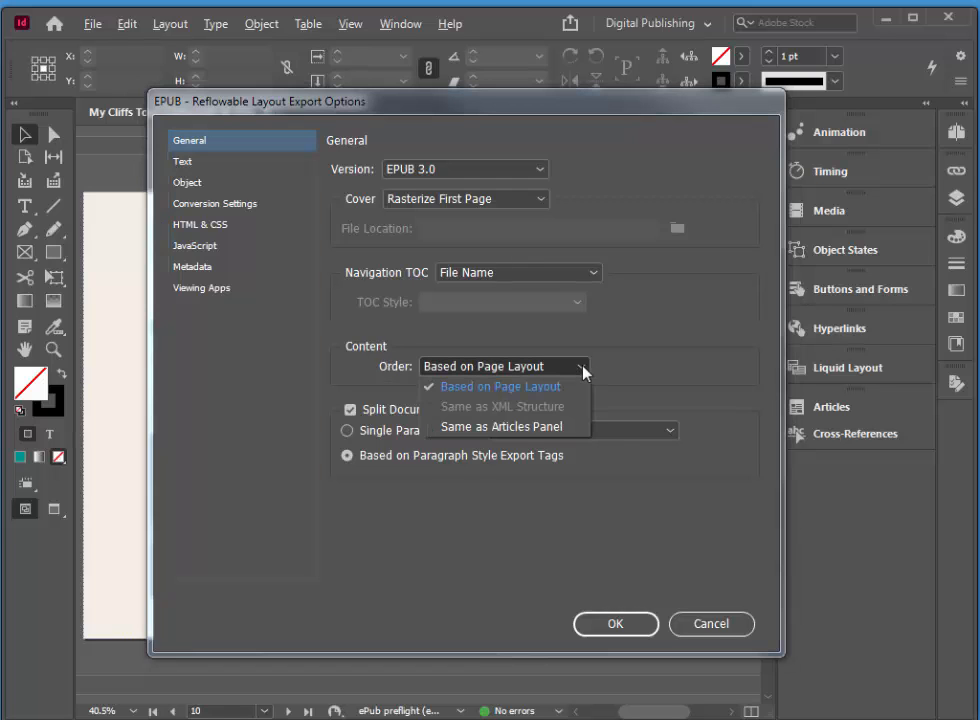
left_click(510, 428)
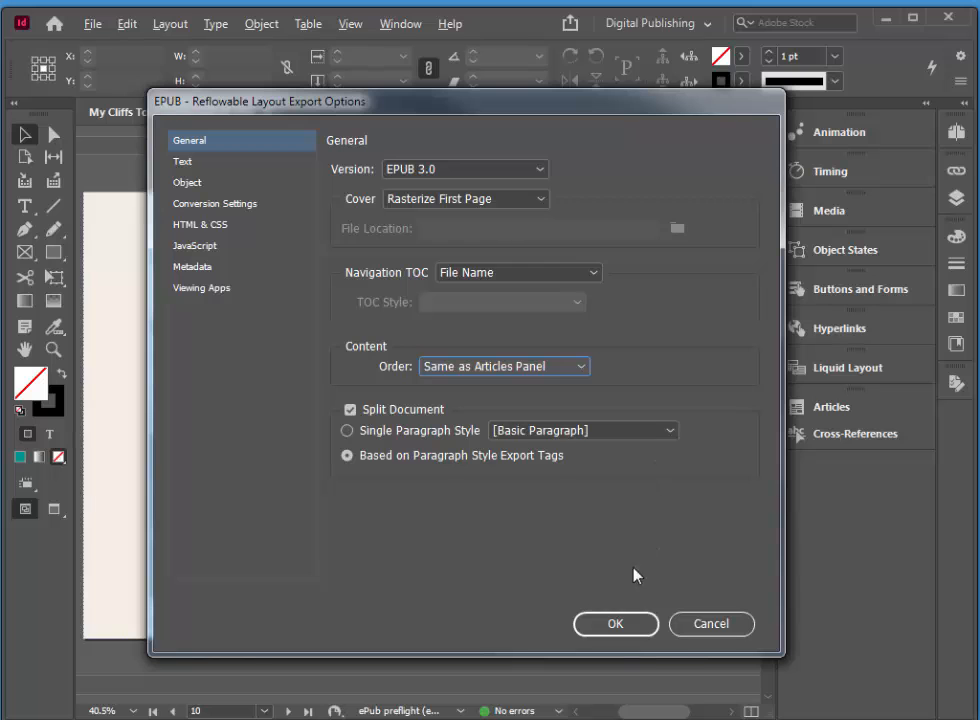
left_click(616, 624)
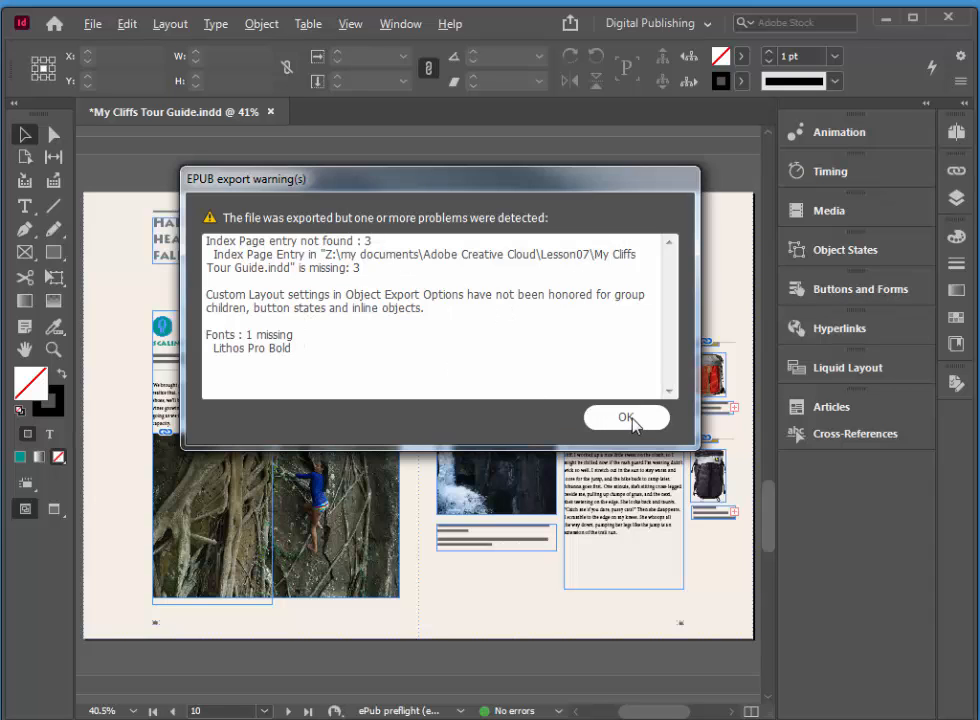
left_click(626, 419)
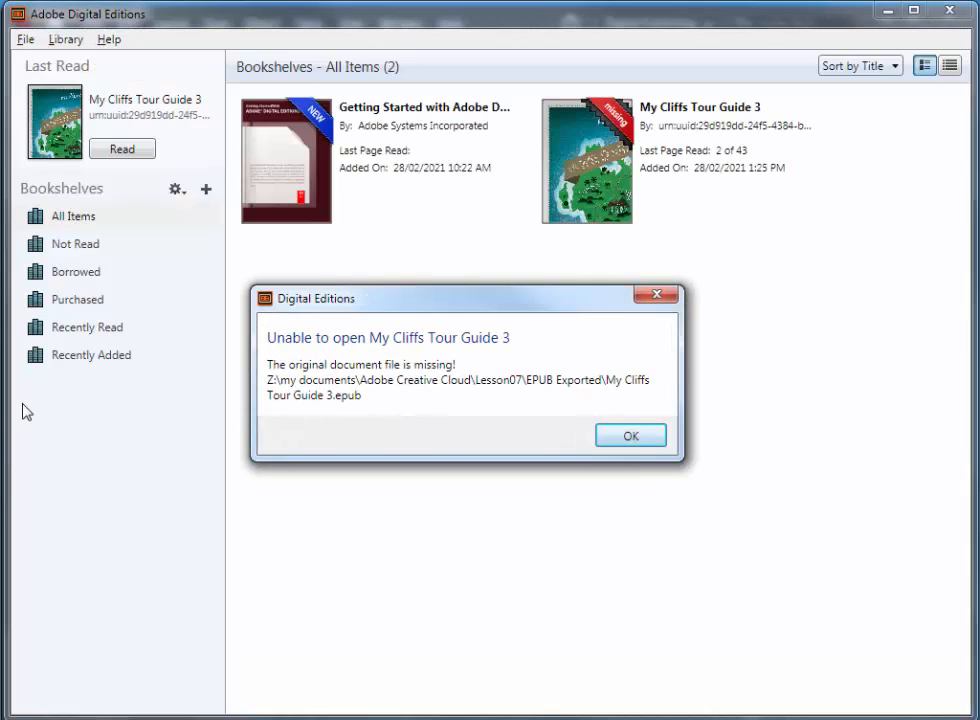
Step: In Adobe Digital Editions, add My Cliffs Tour Guide 1.epub from the EPUB Exported folder to the library
key("Return")
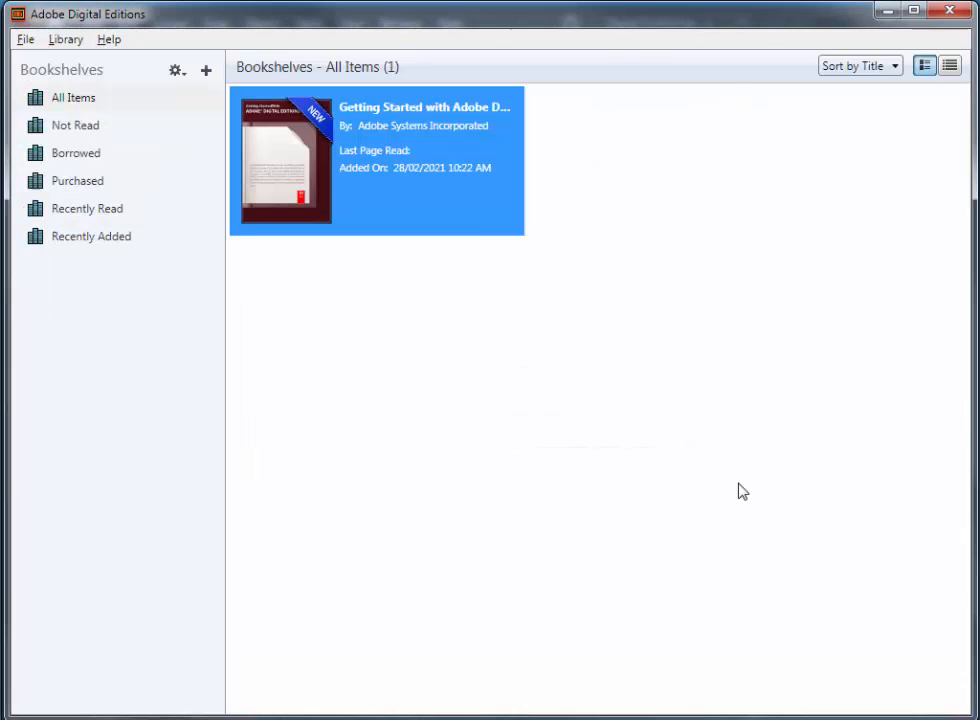
left_click(26, 42)
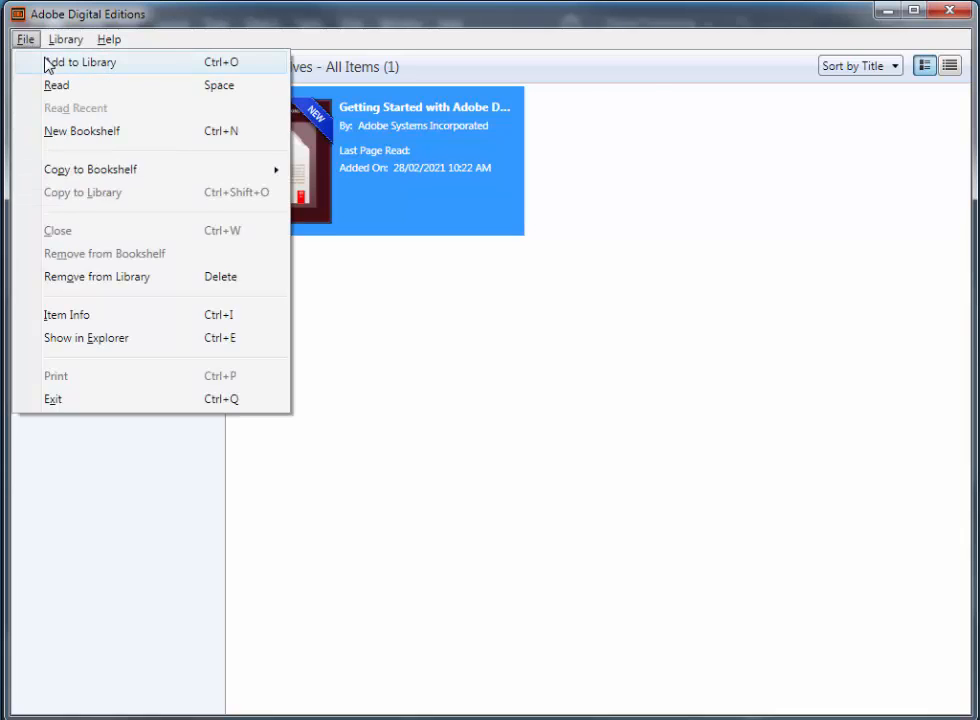
left_click(578, 344)
key("ctrl+o")
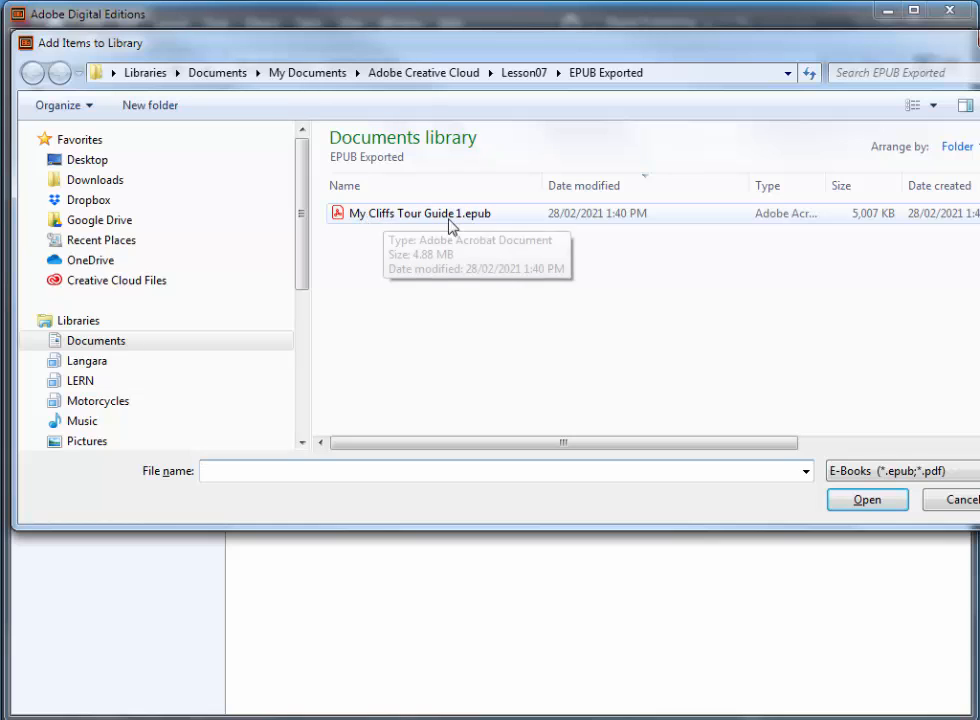
double_click(482, 215)
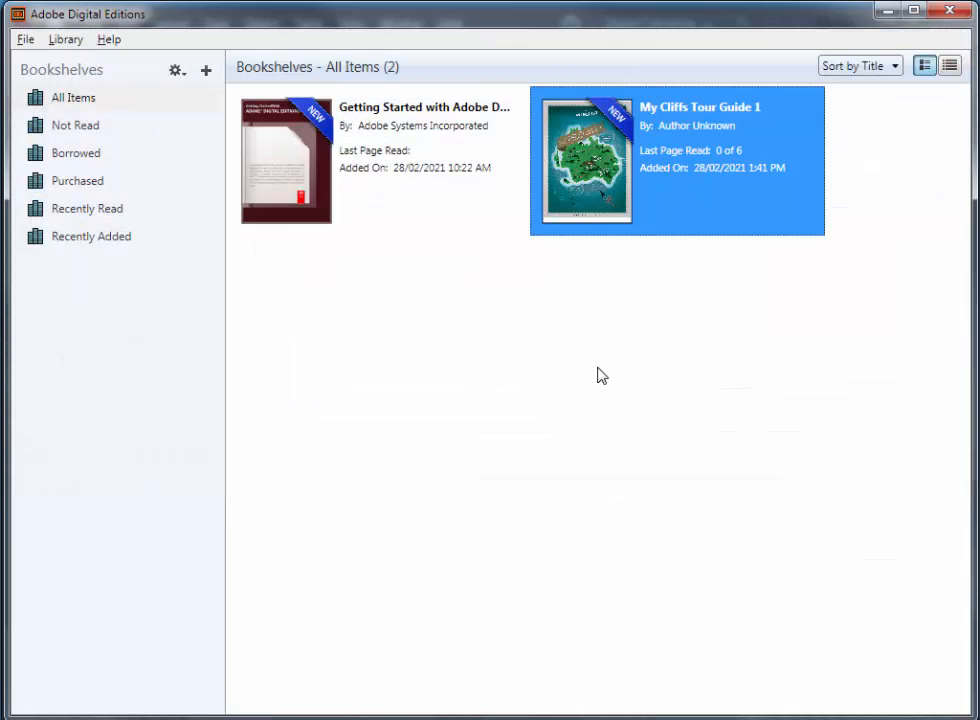
Step: Open My Cliffs Tour Guide 1 and page through it from the cover to the index to examine the reflowable layout
double_click(604, 195)
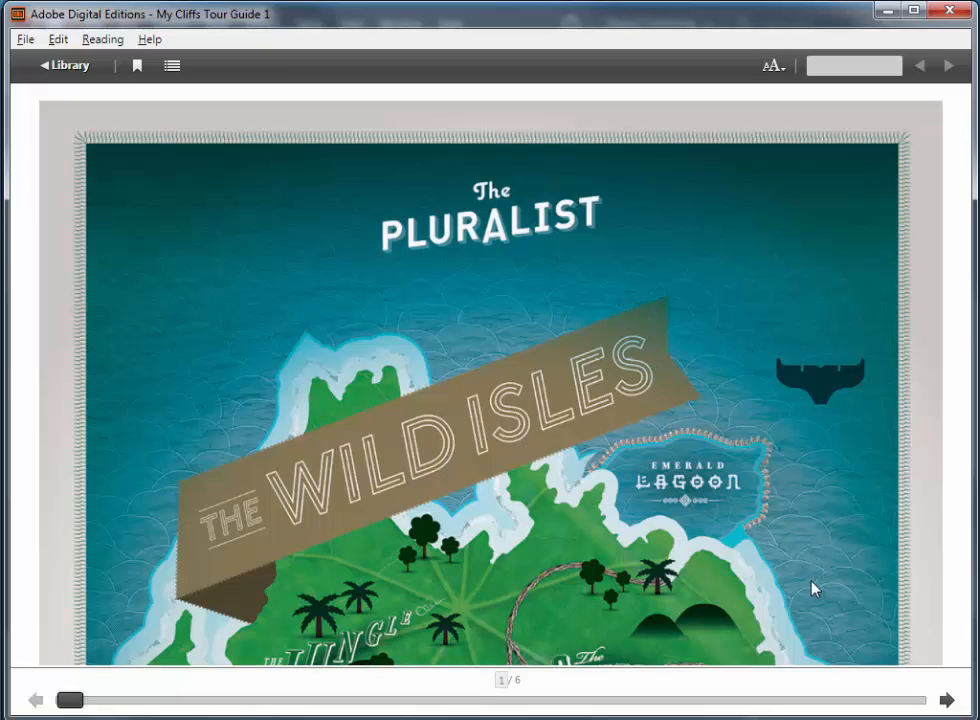
left_click(947, 701)
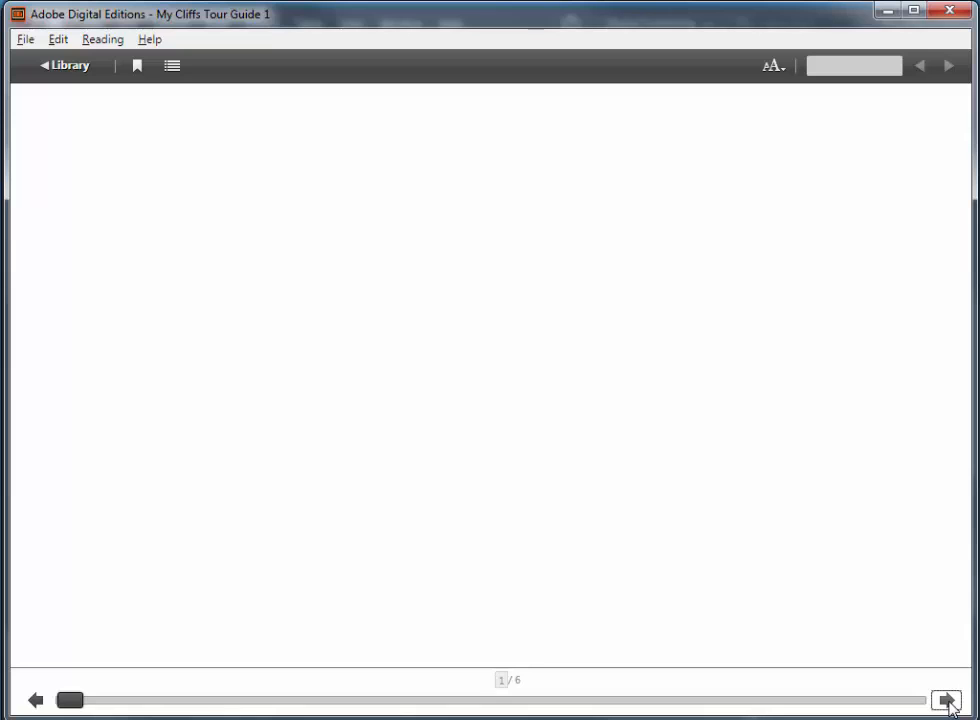
left_click(947, 701)
left_click(947, 701)
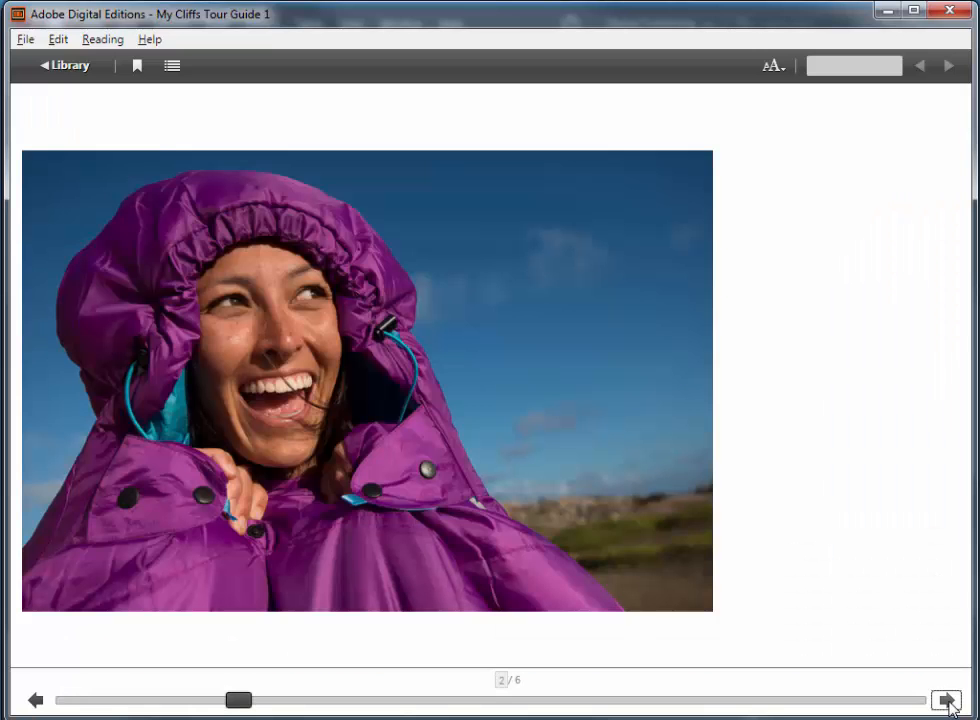
left_click(947, 701)
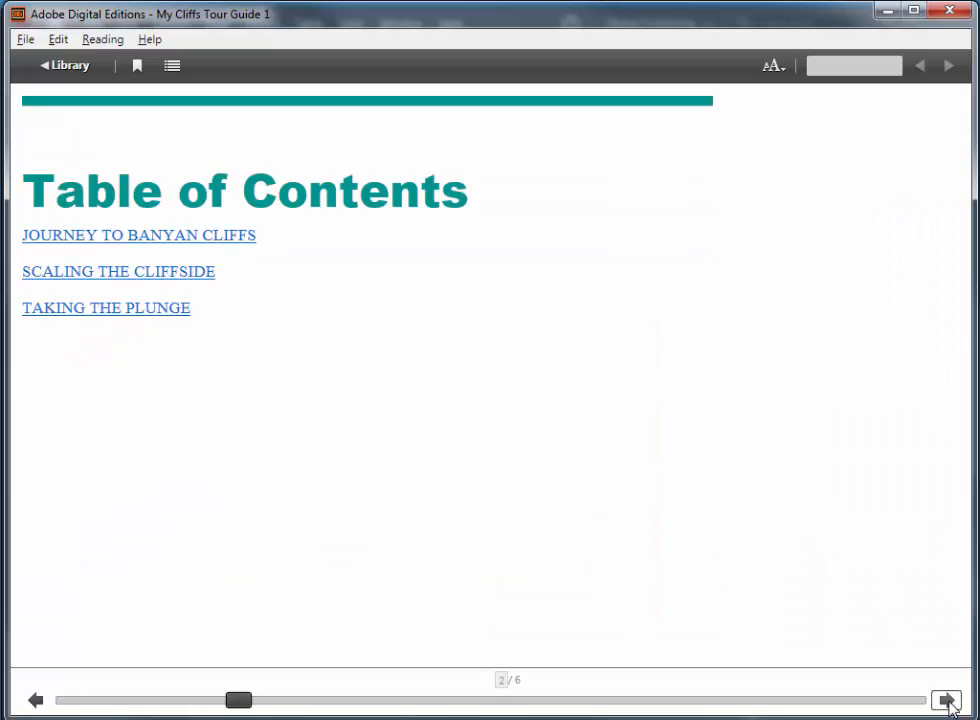
left_click(947, 701)
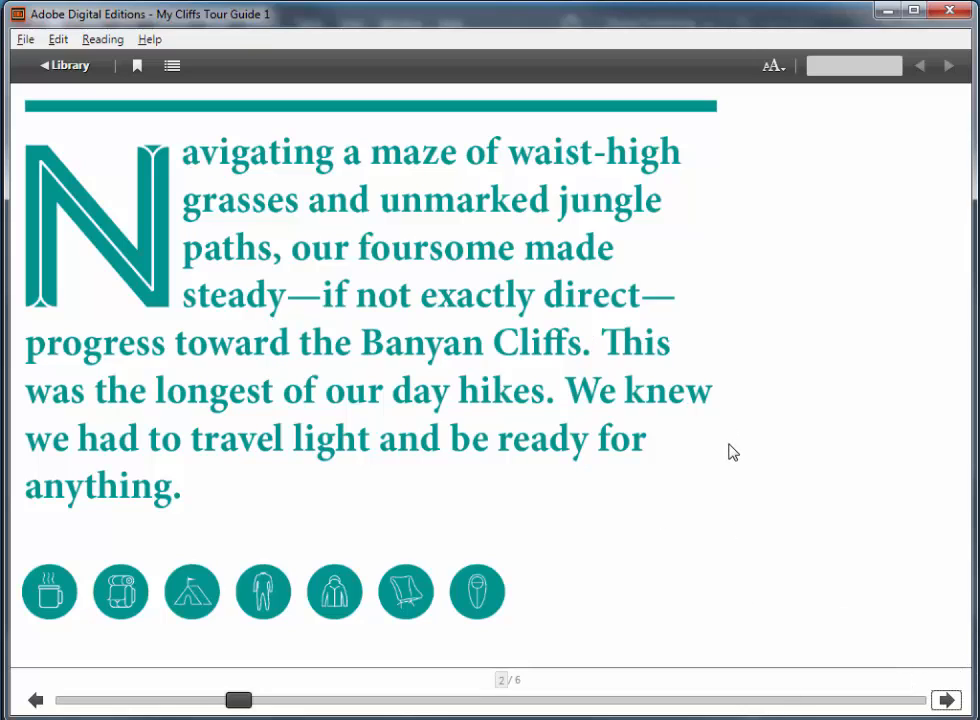
left_click(946, 700)
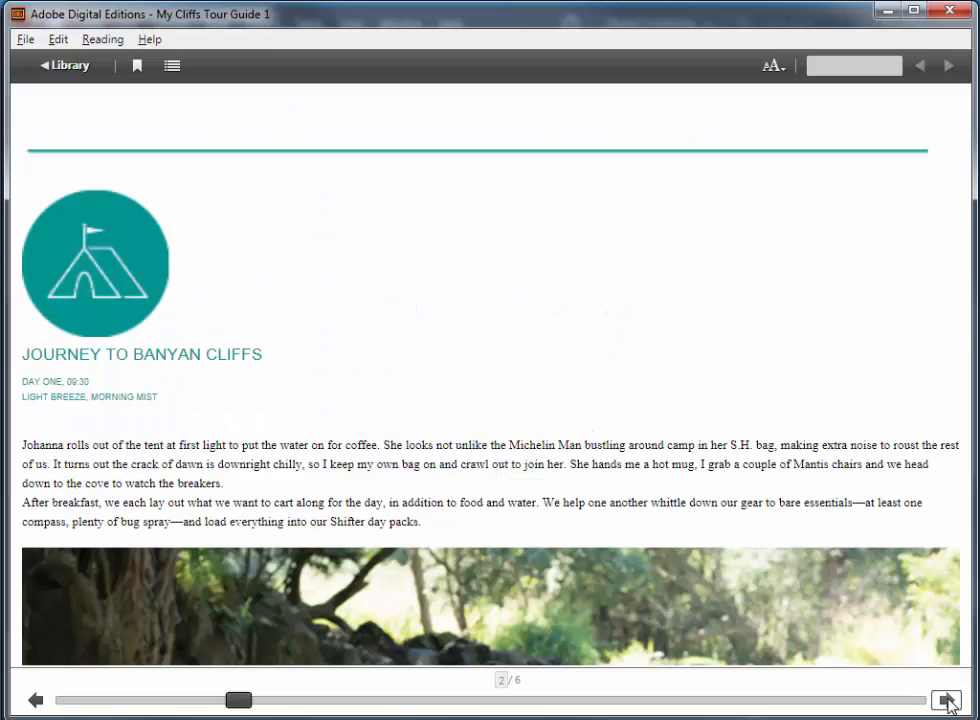
left_click(946, 700)
left_click(946, 700)
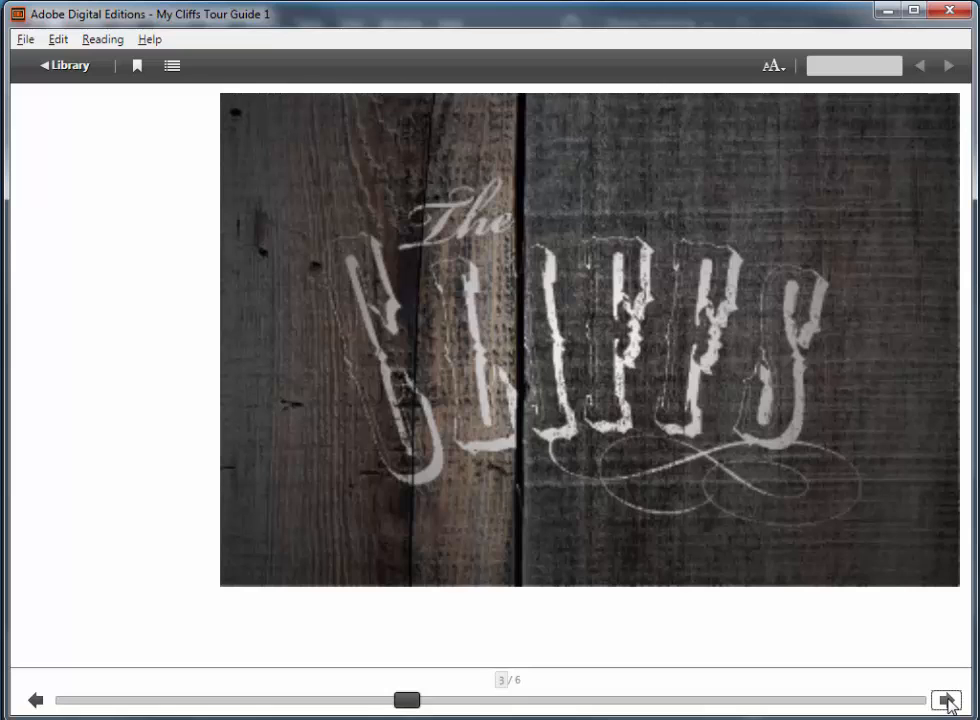
left_click(946, 700)
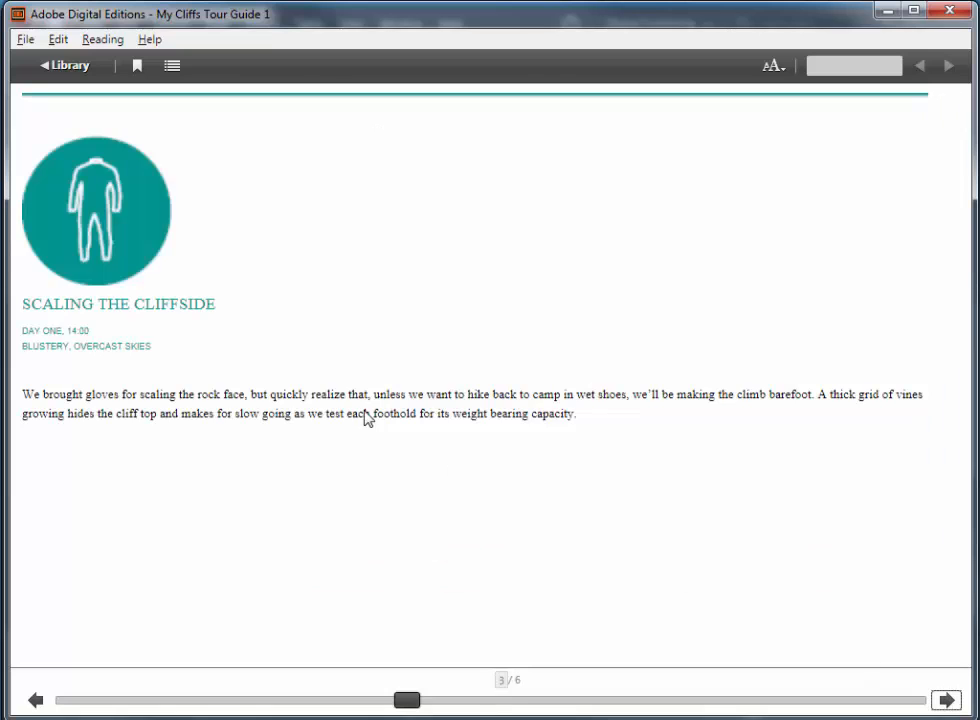
left_click(946, 700)
left_click(946, 700)
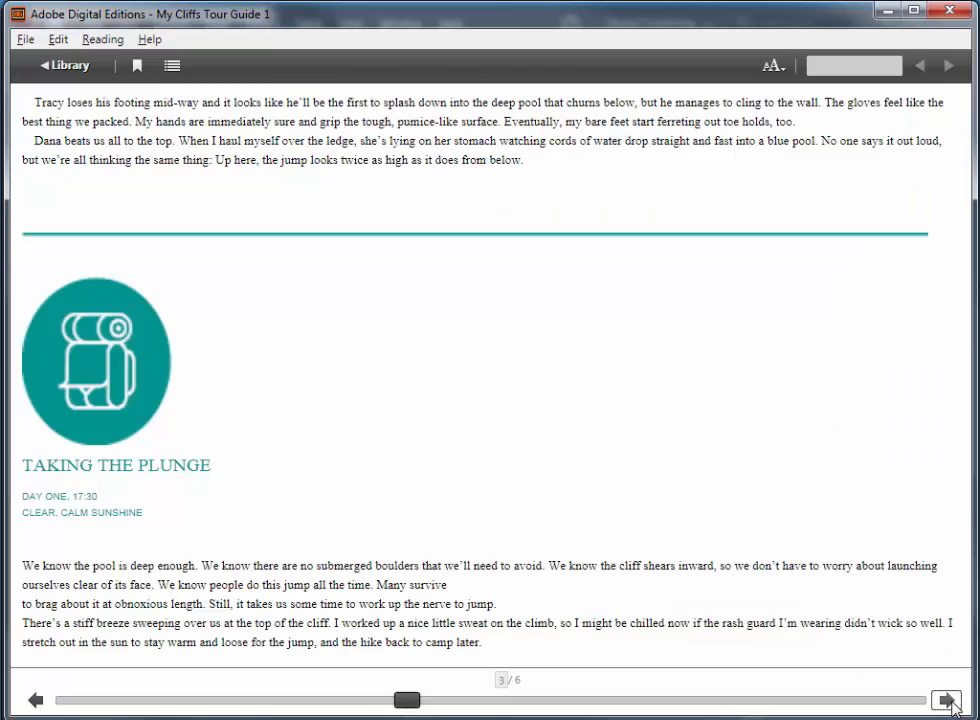
left_click(946, 700)
left_click(946, 700)
left_click(946, 700)
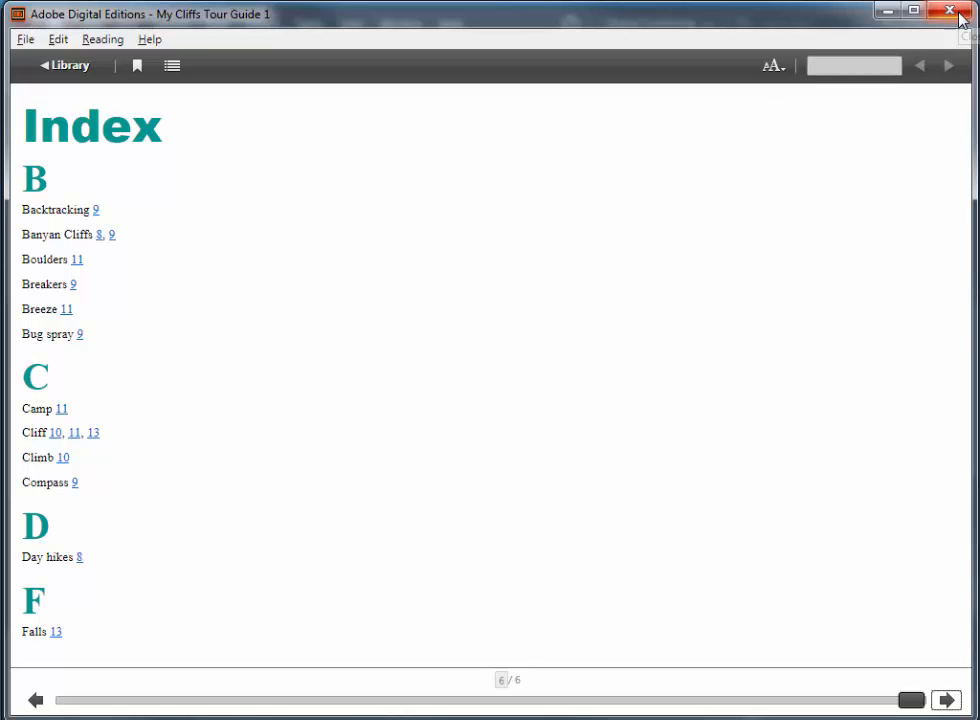
Step: Return to the library and remove My Cliffs Tour Guide 1 from it
left_click(68, 65)
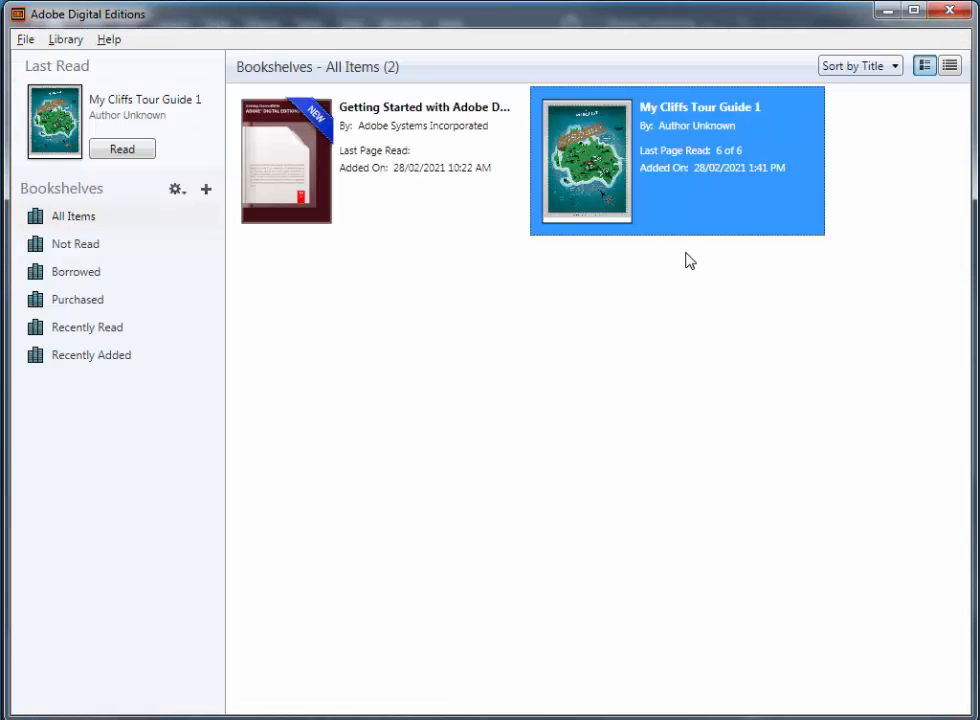
right_click(587, 195)
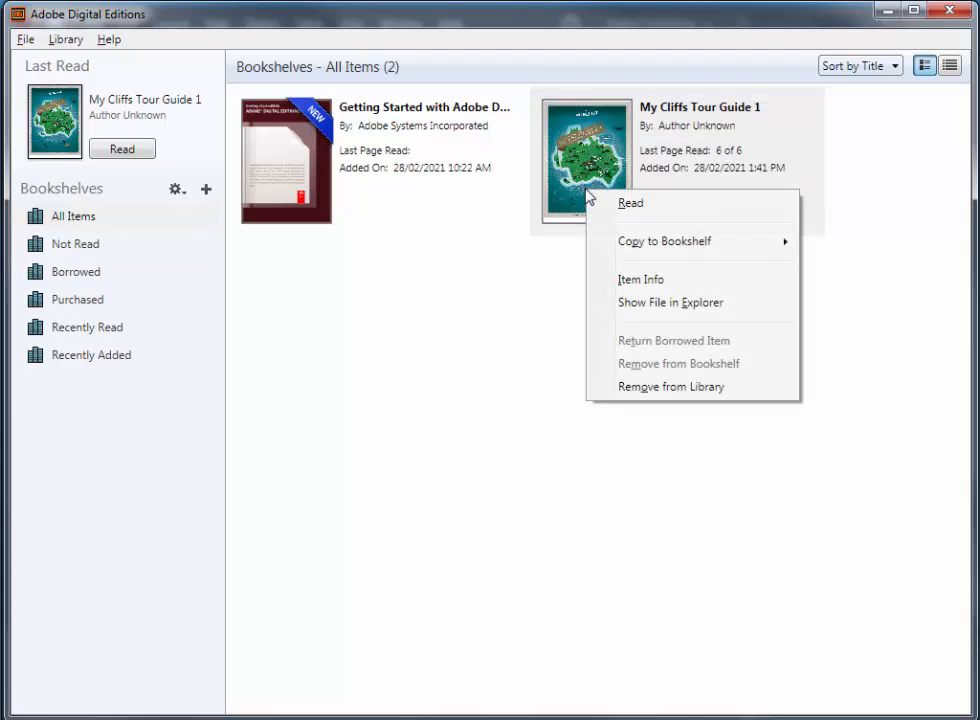
left_click(677, 389)
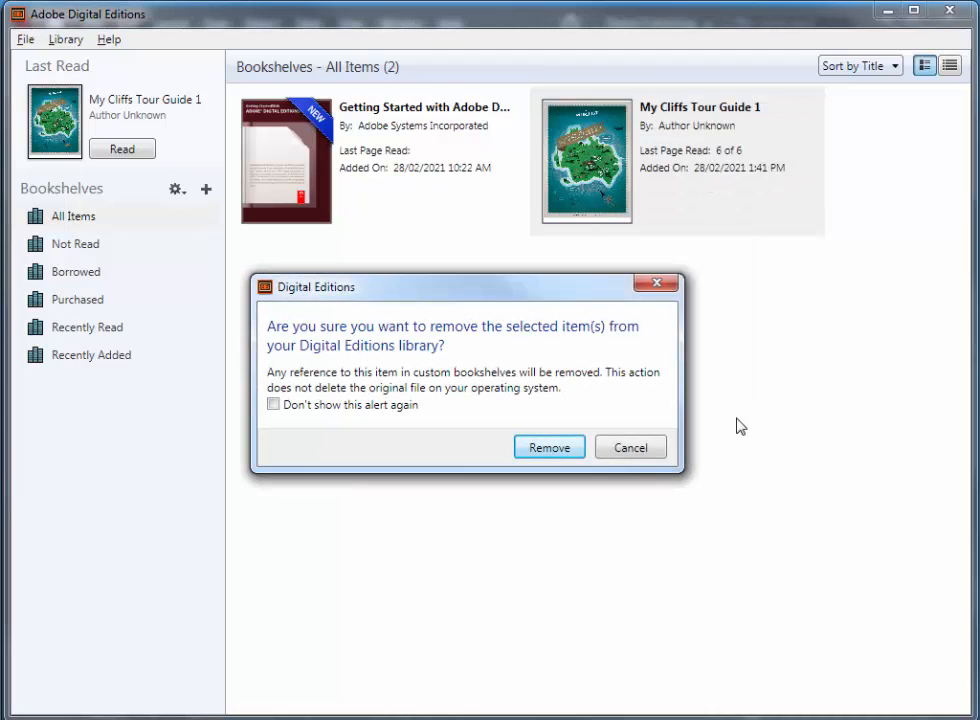
left_click(558, 446)
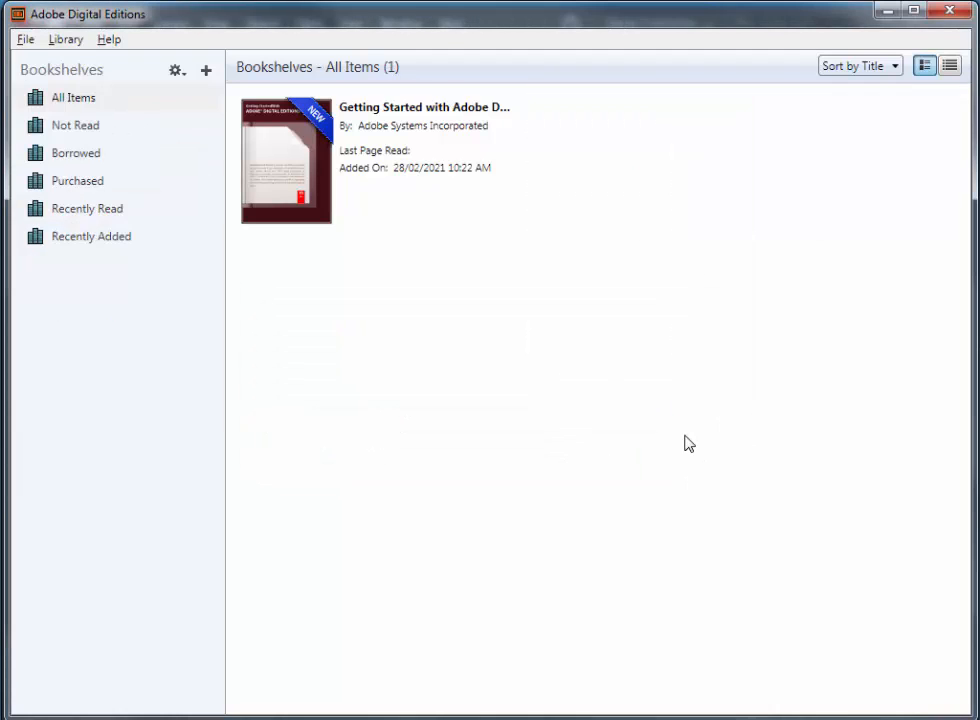
Step: Switch back to InDesign and start exporting the document with EPUB (Fixed Layout) as the file format
left_click(886, 11)
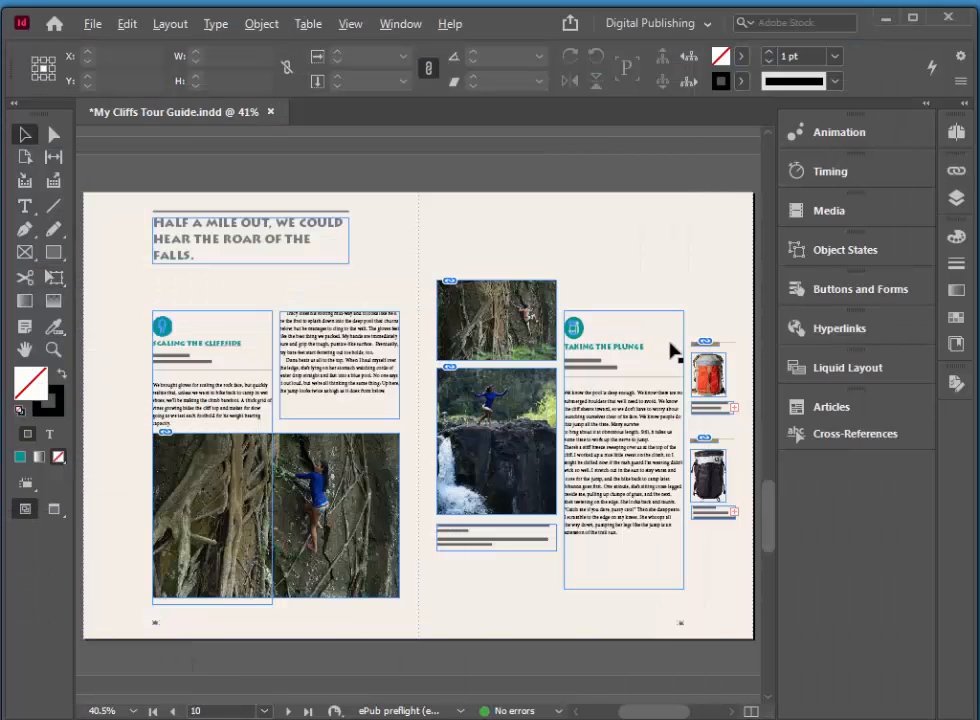
left_click(99, 32)
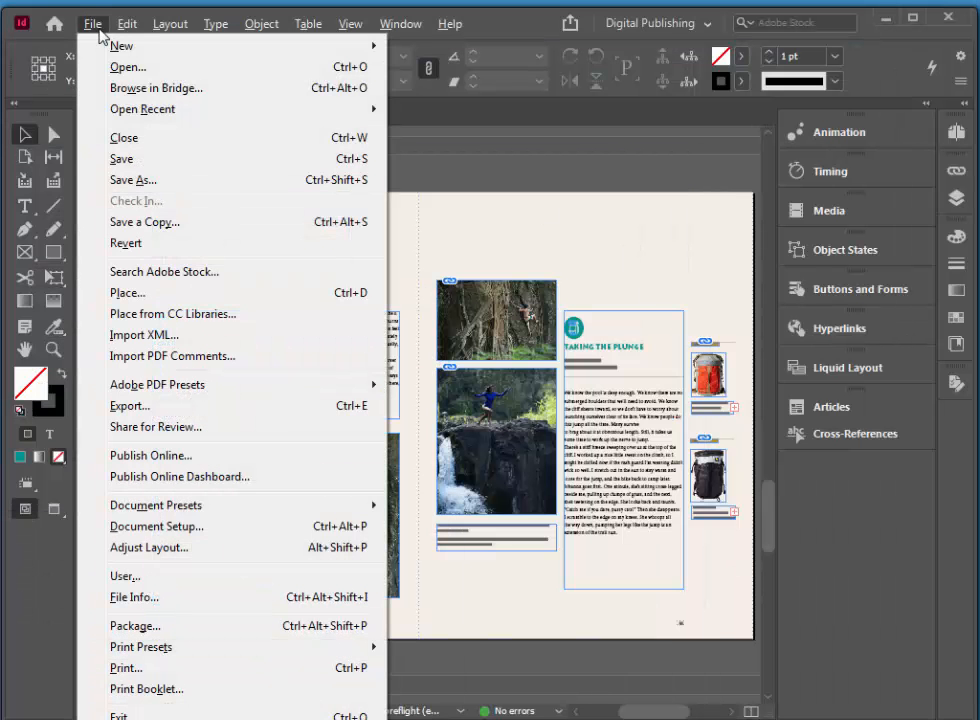
left_click(130, 405)
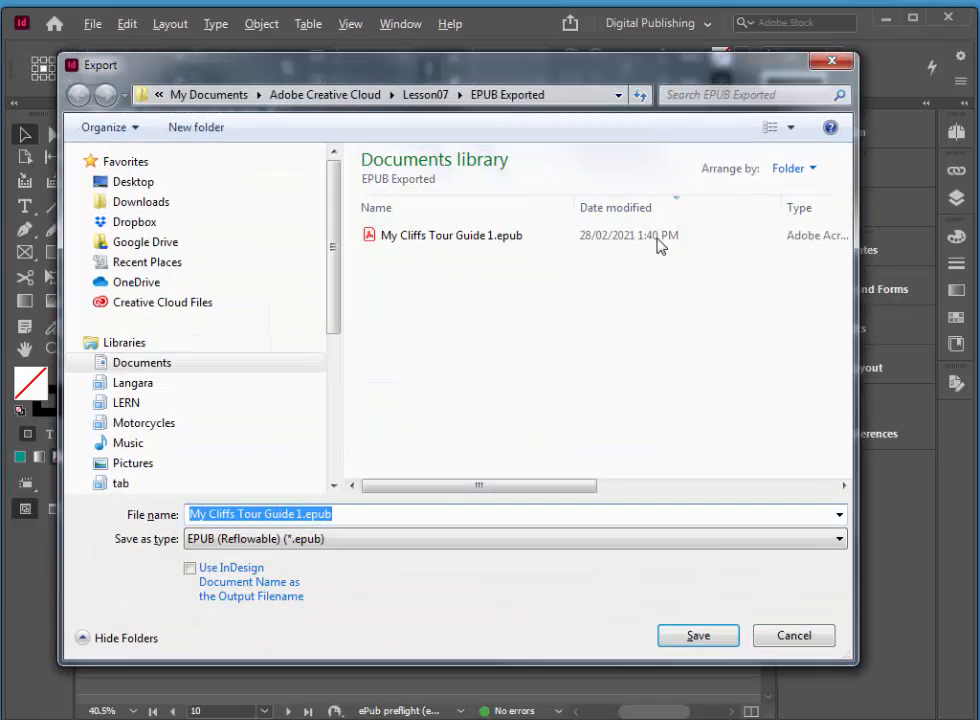
left_click(230, 543)
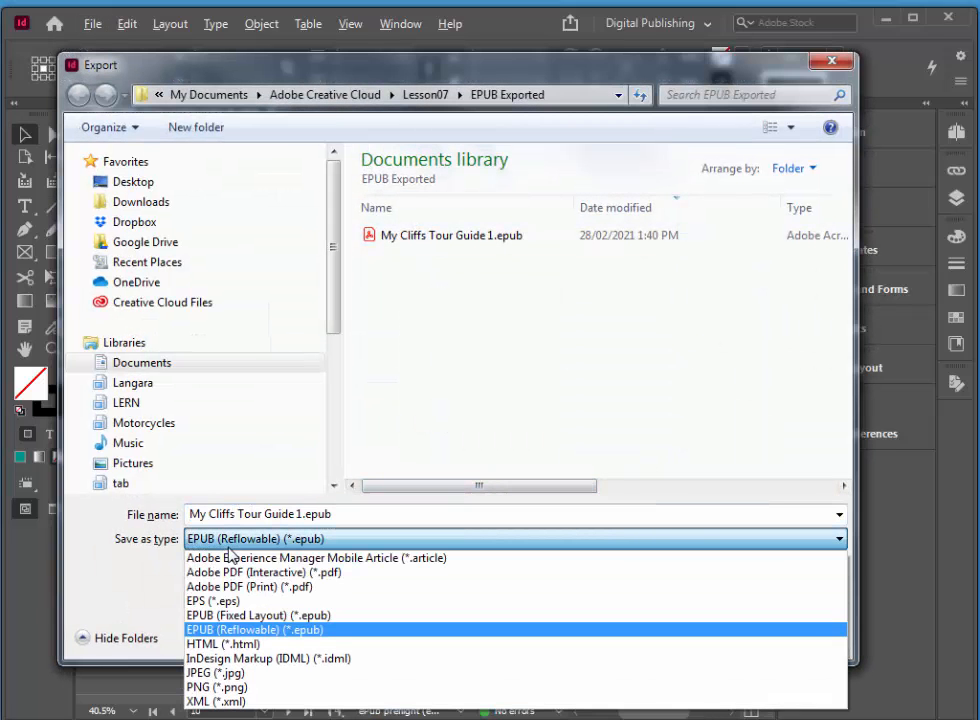
left_click(240, 615)
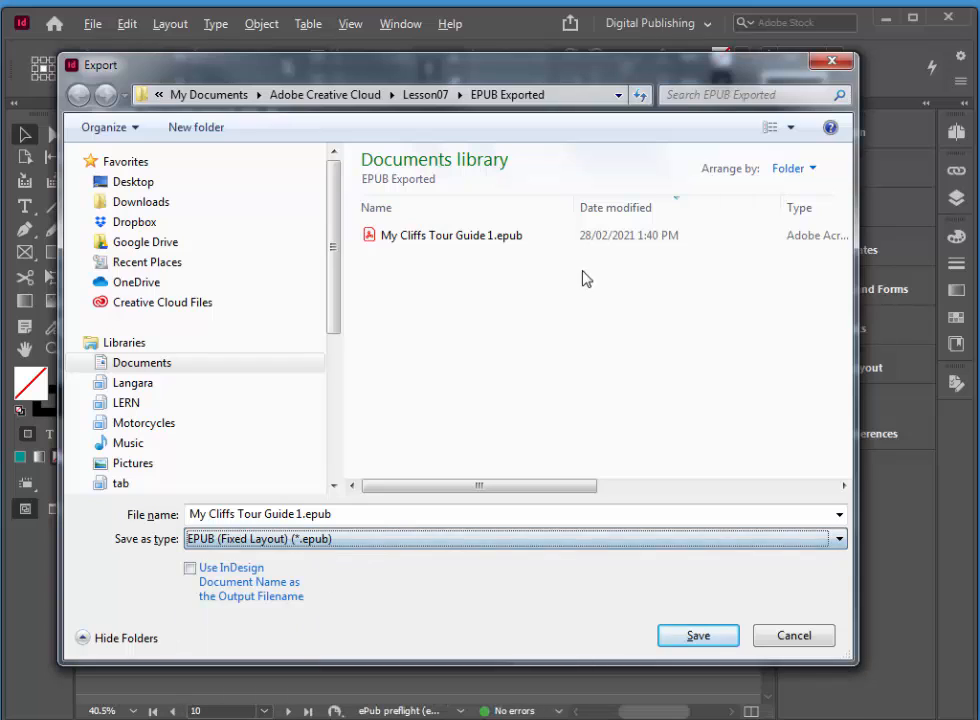
Step: Name the export My Cliffs Tour Guide 2.epub and complete it with the fixed layout options as they are, dismissing the export warnings
left_click(495, 241)
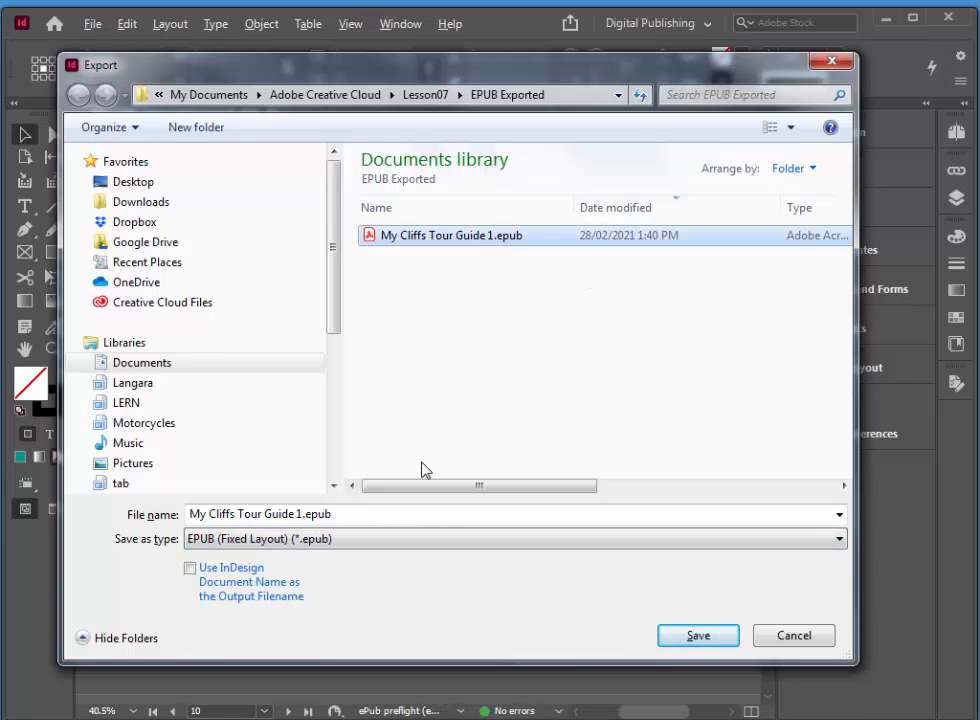
left_click(301, 517)
left_click(301, 517)
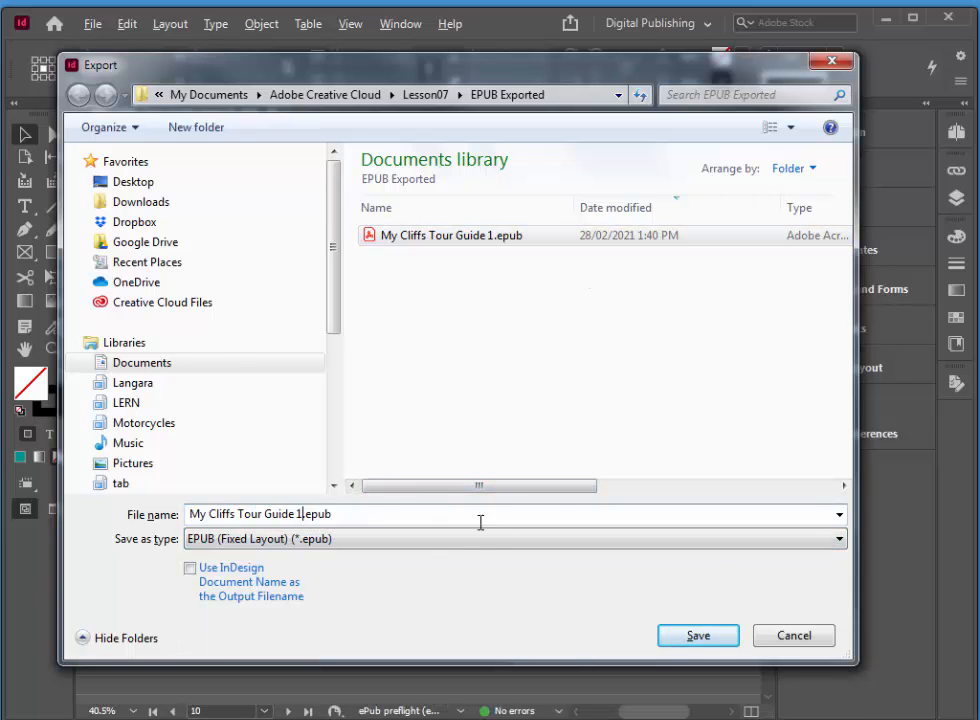
key("Delete")
key("BackSpace")
type("2")
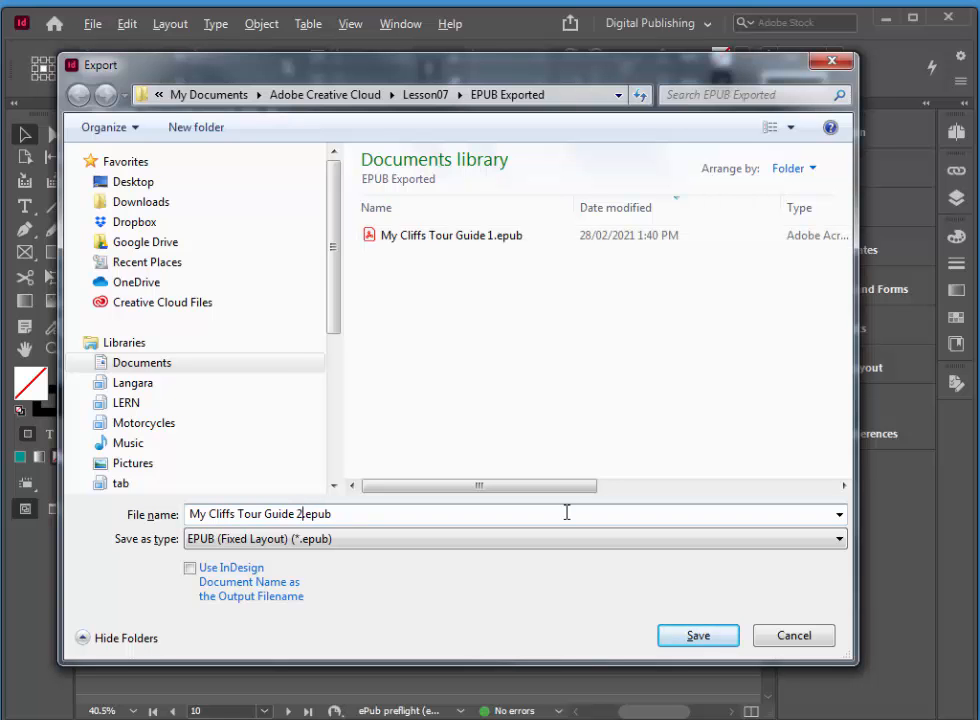
left_click(697, 640)
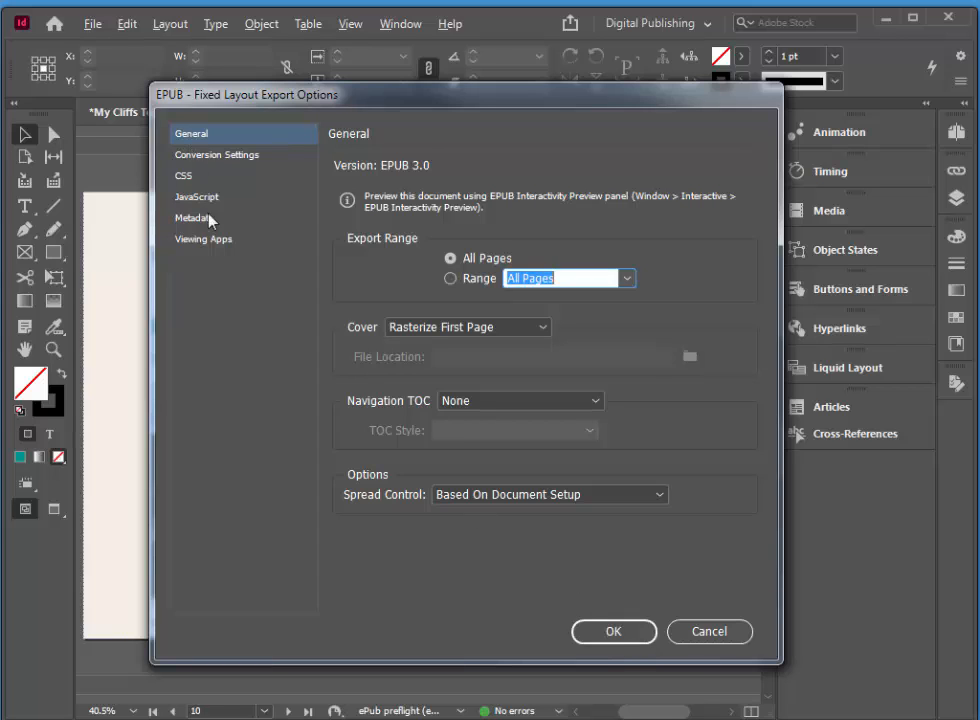
left_click(613, 632)
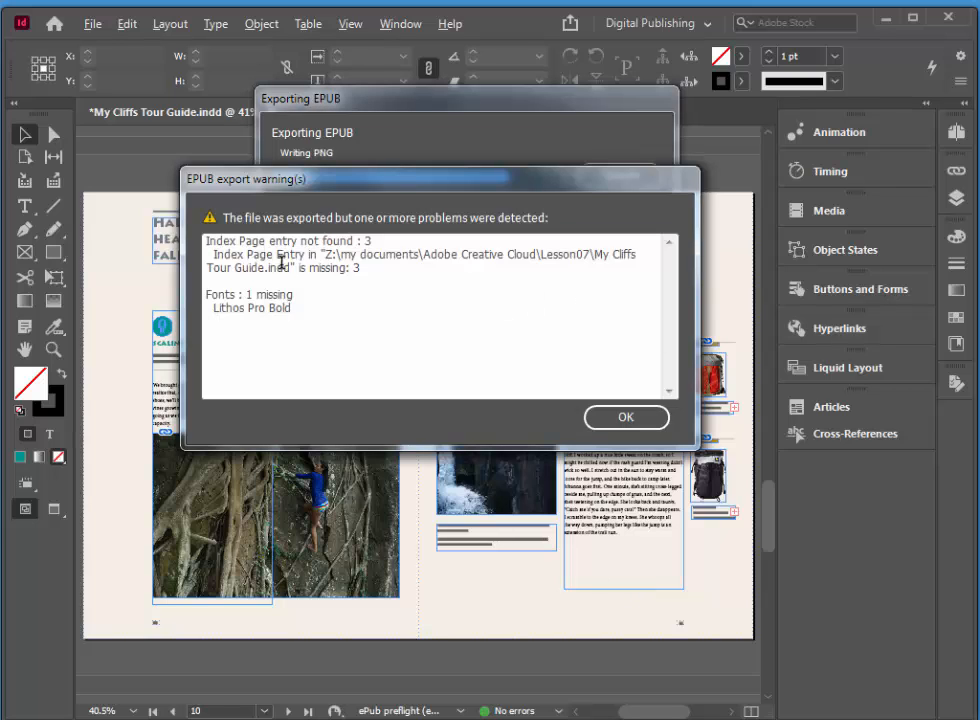
left_click(626, 418)
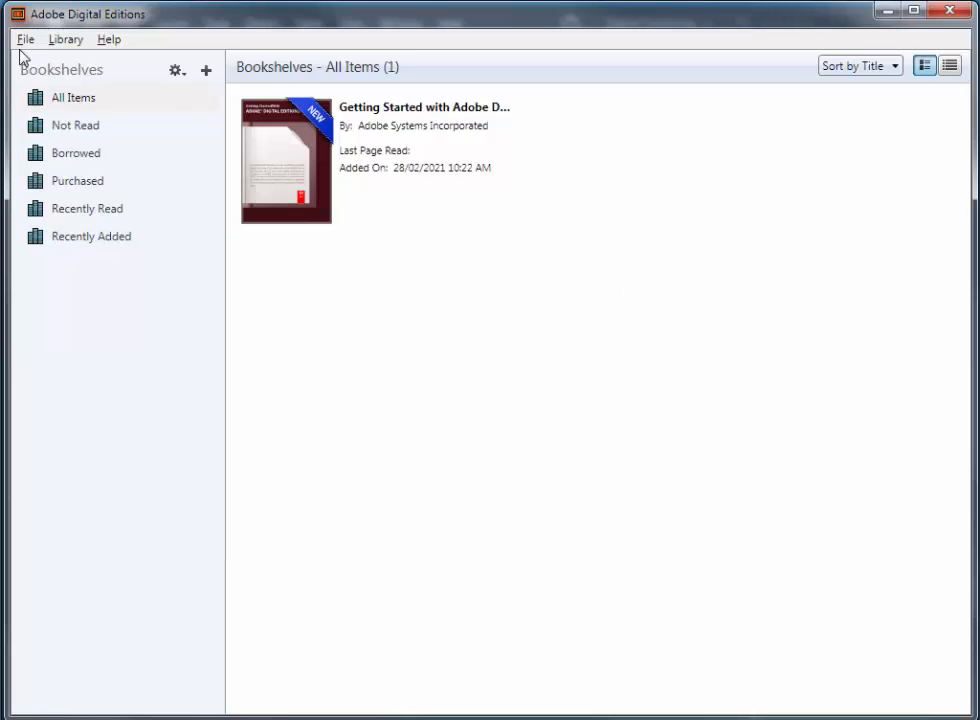
Step: In Adobe Digital Editions, add My Cliffs Tour Guide 2.epub from the EPUB Exported folder to the library
left_click(25, 40)
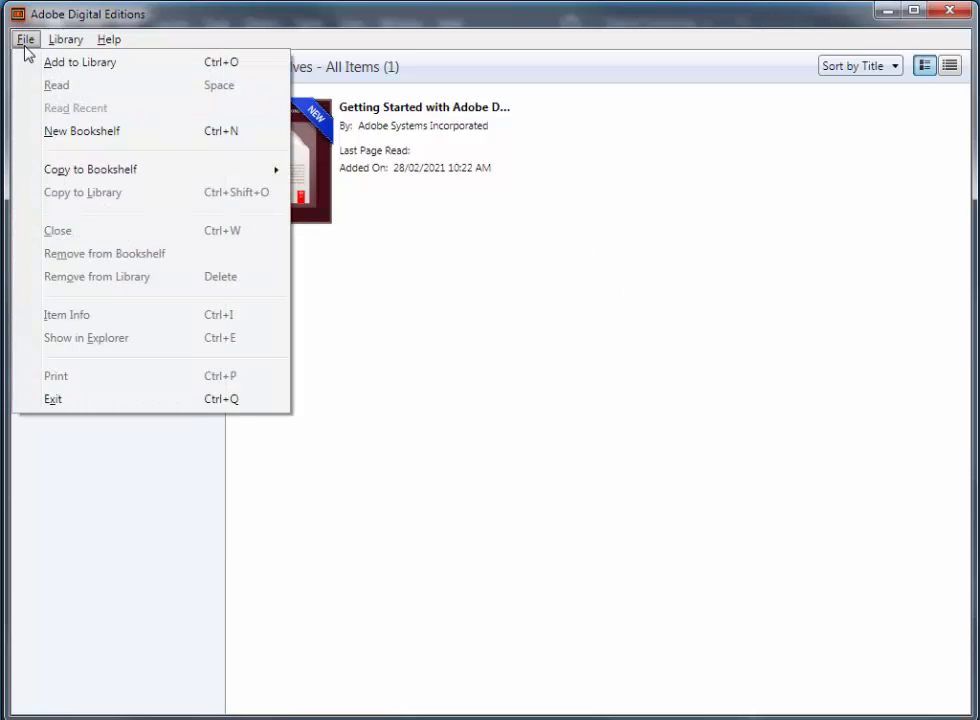
left_click(52, 64)
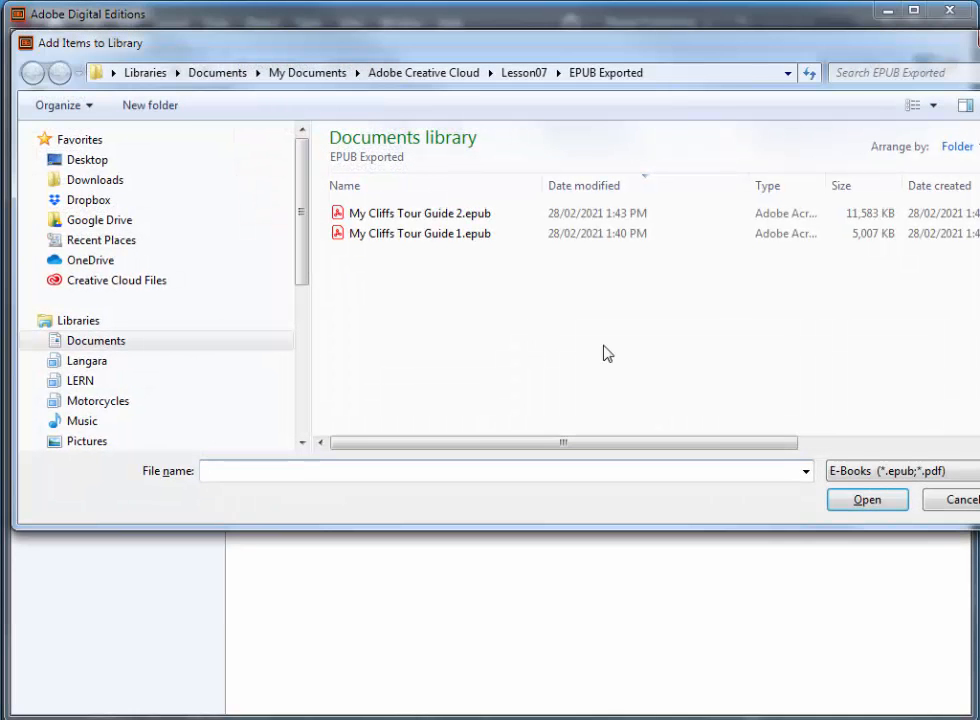
double_click(432, 214)
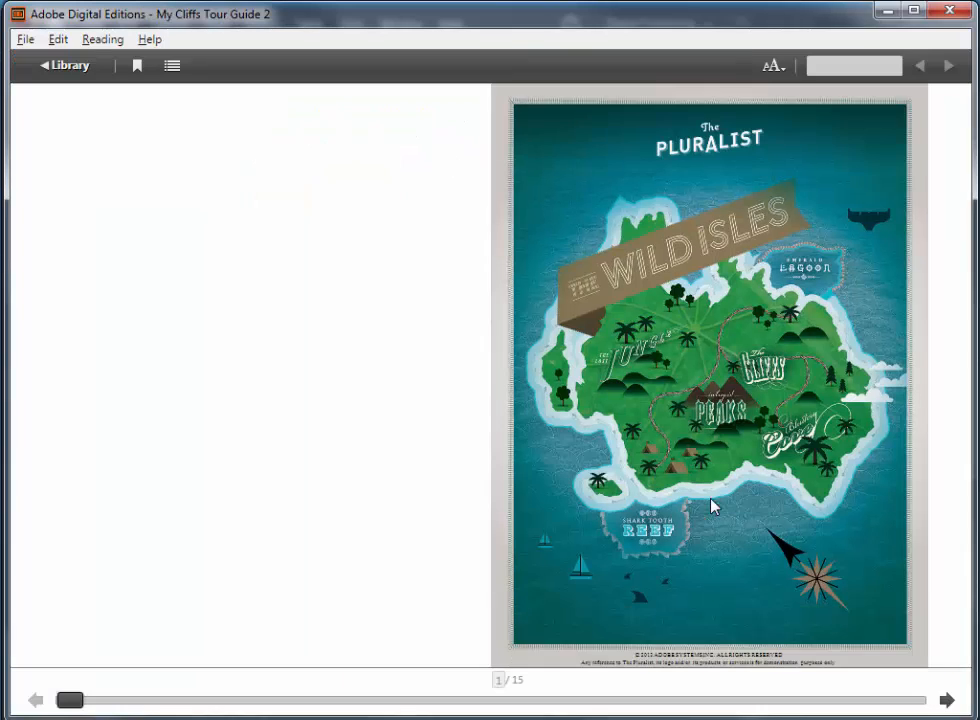
Step: Page through My Cliffs Tour Guide 2 from the cover to the final index spread to examine the fixed layout
left_click(947, 701)
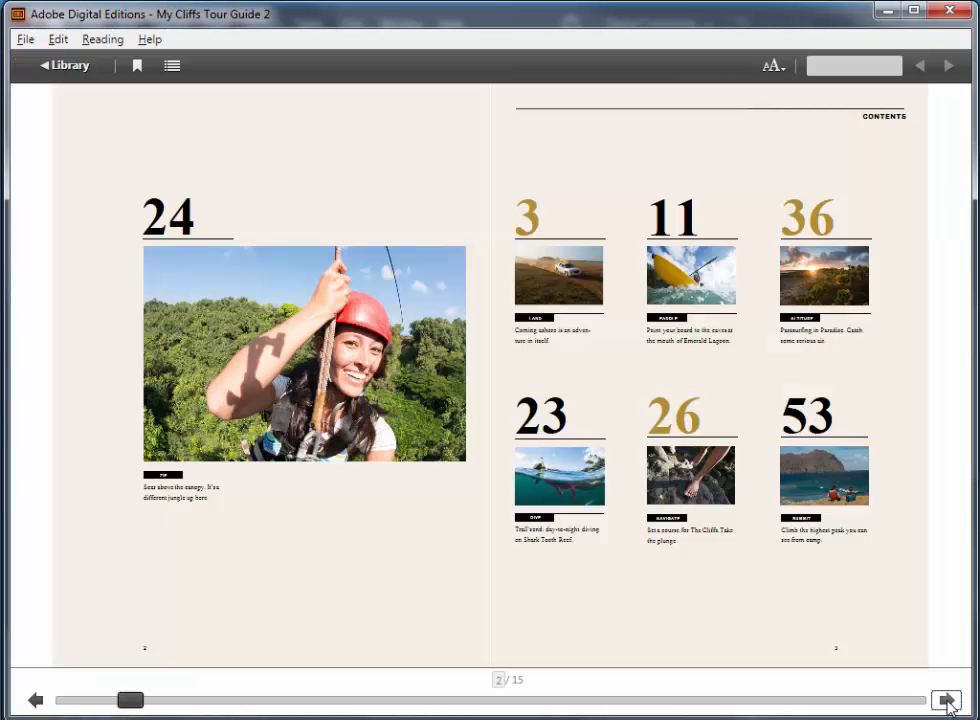
left_click(947, 701)
left_click(947, 701)
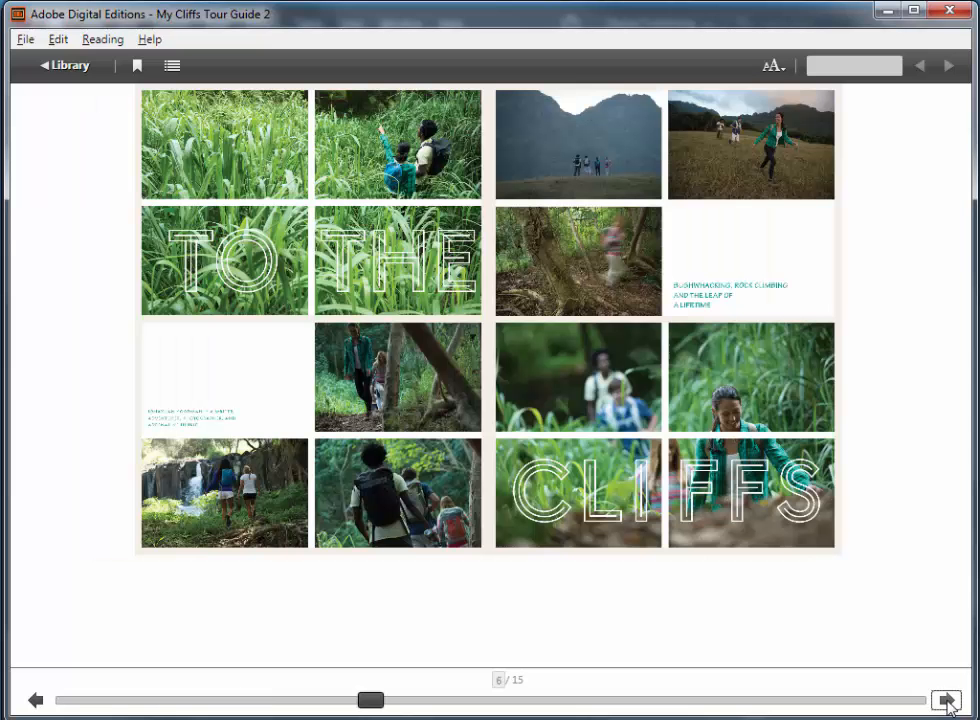
left_click(947, 701)
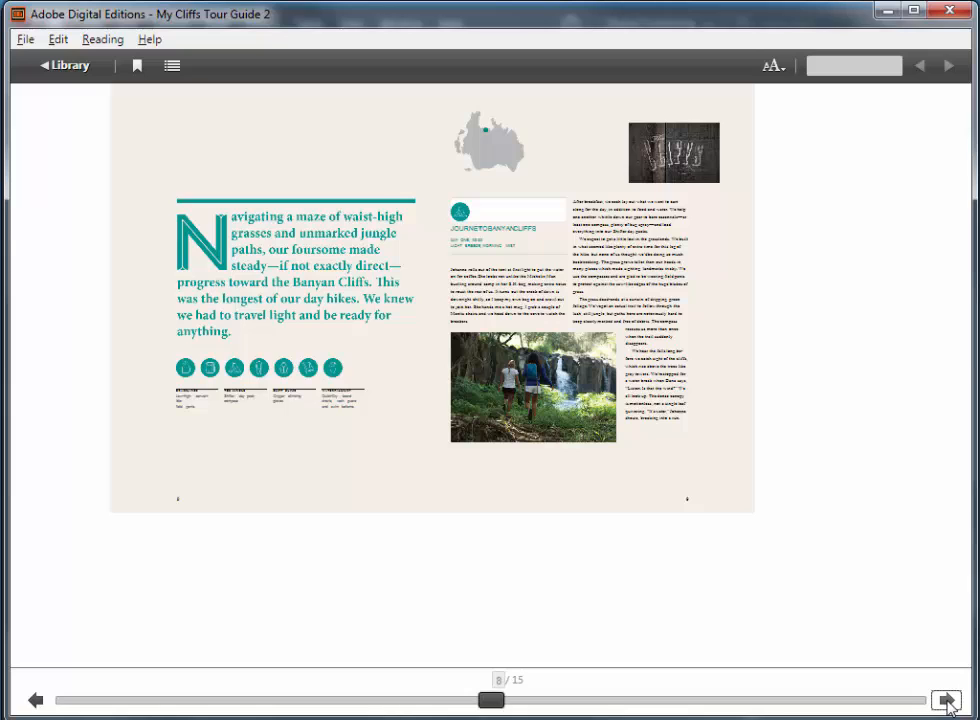
left_click(947, 701)
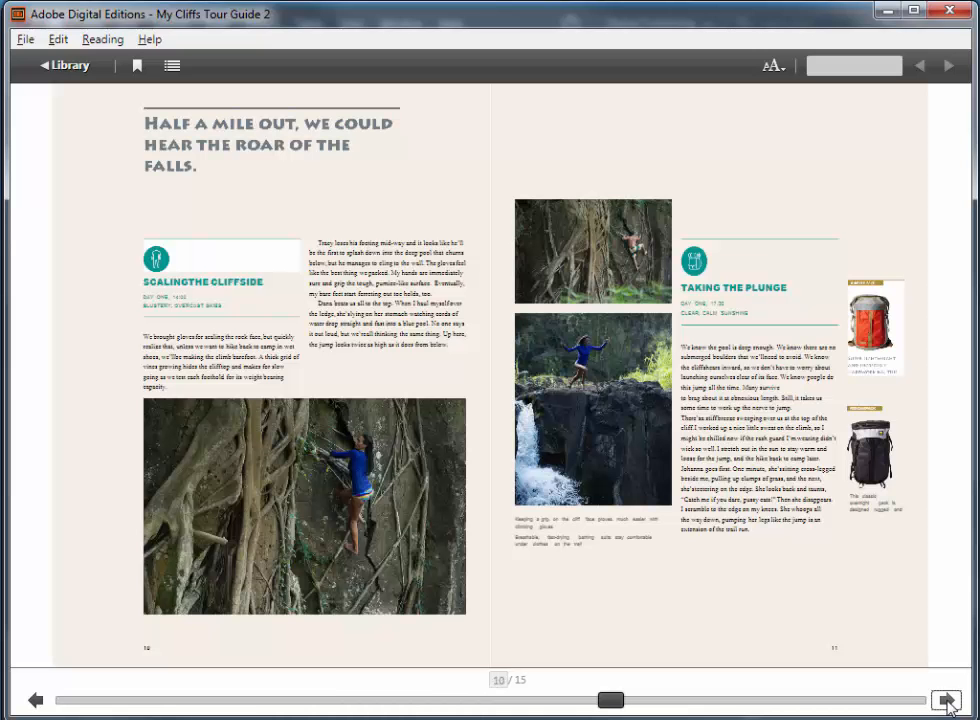
left_click(947, 701)
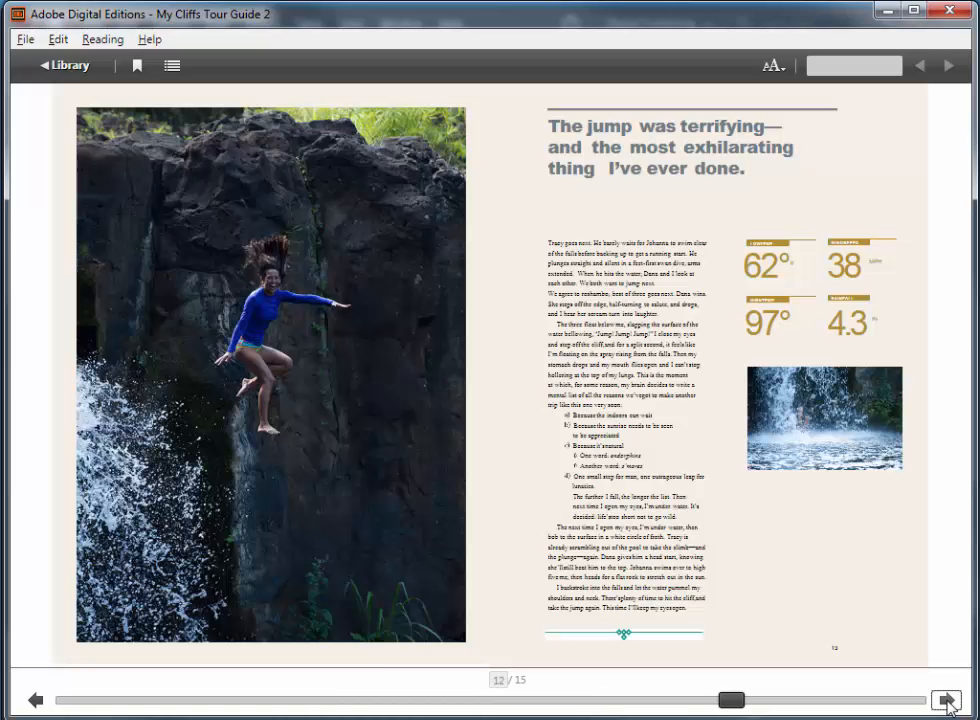
left_click(947, 701)
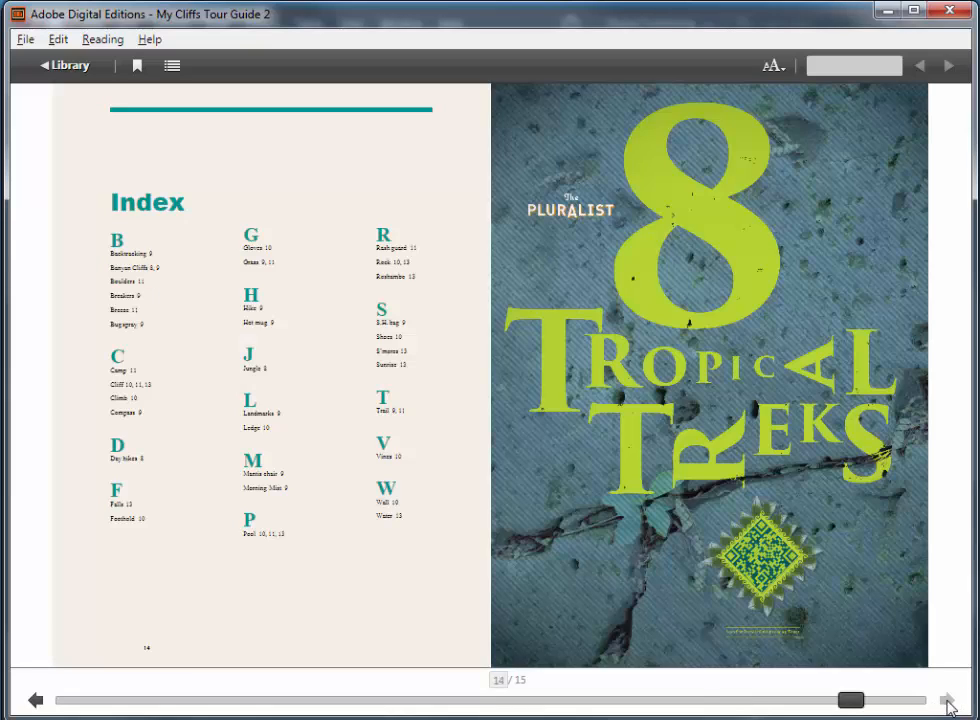